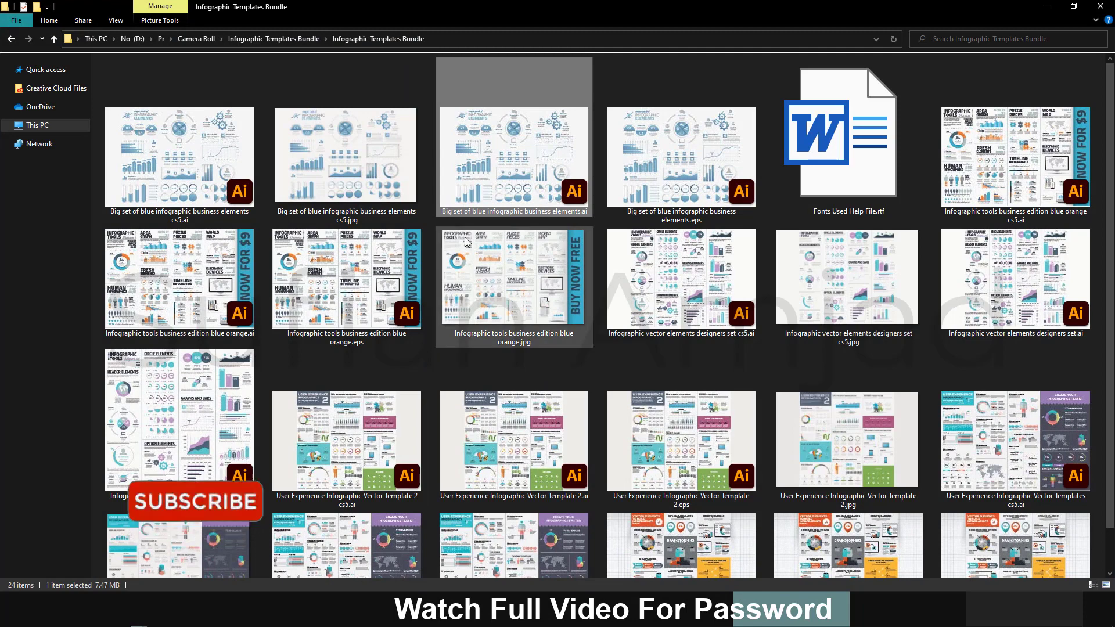
pyautogui.rightClick(364, 133)
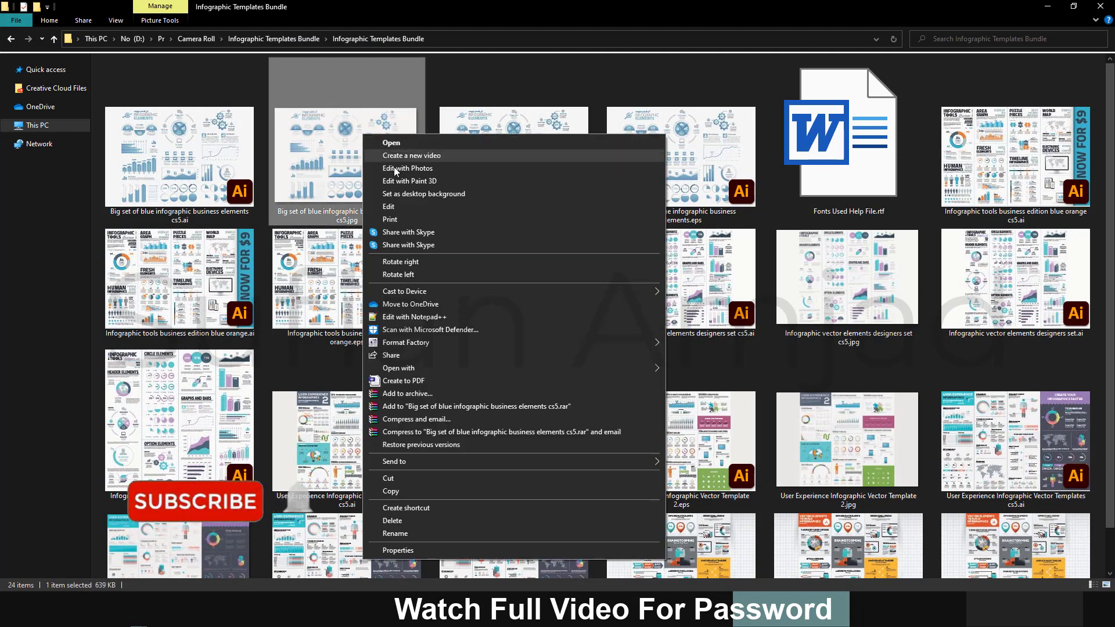
pyautogui.moveTo(399, 367)
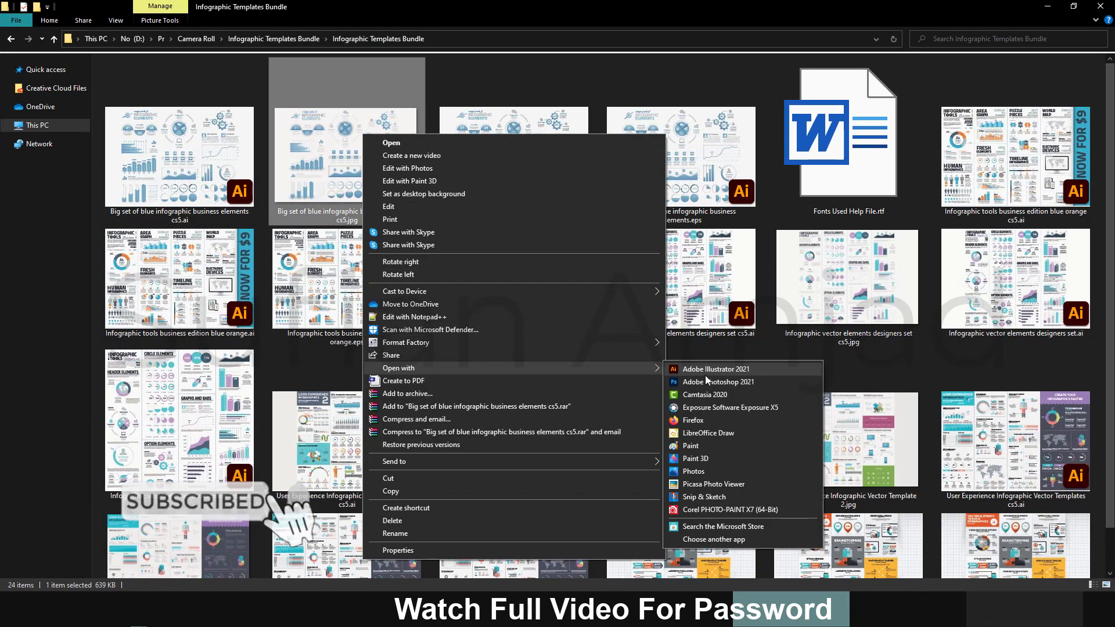
pyautogui.click(719, 482)
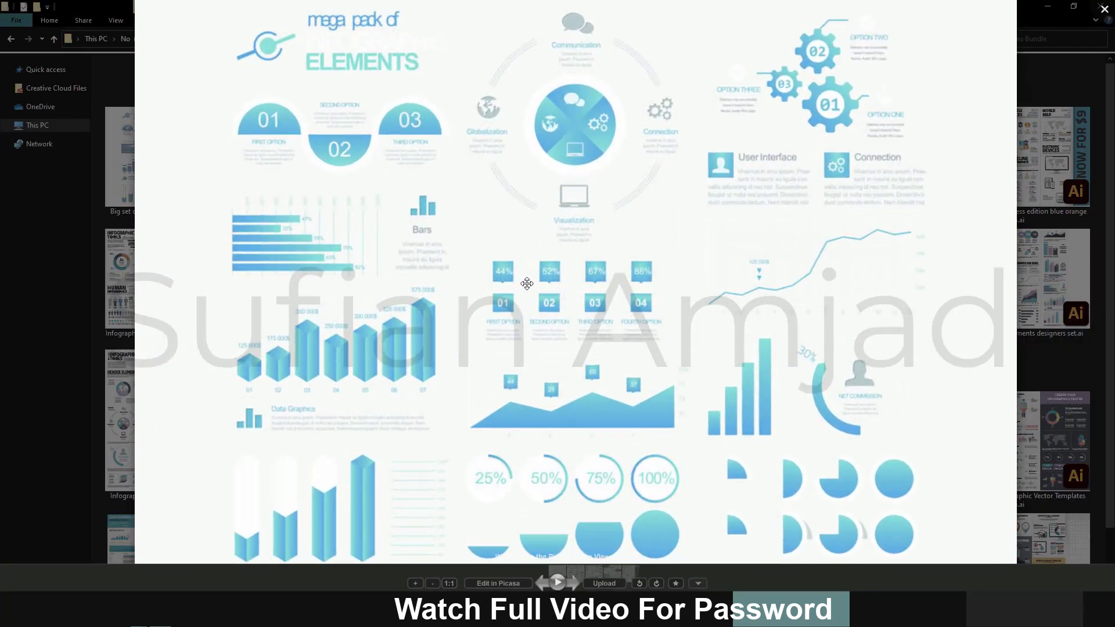
pyautogui.scroll(-3, 527, 284)
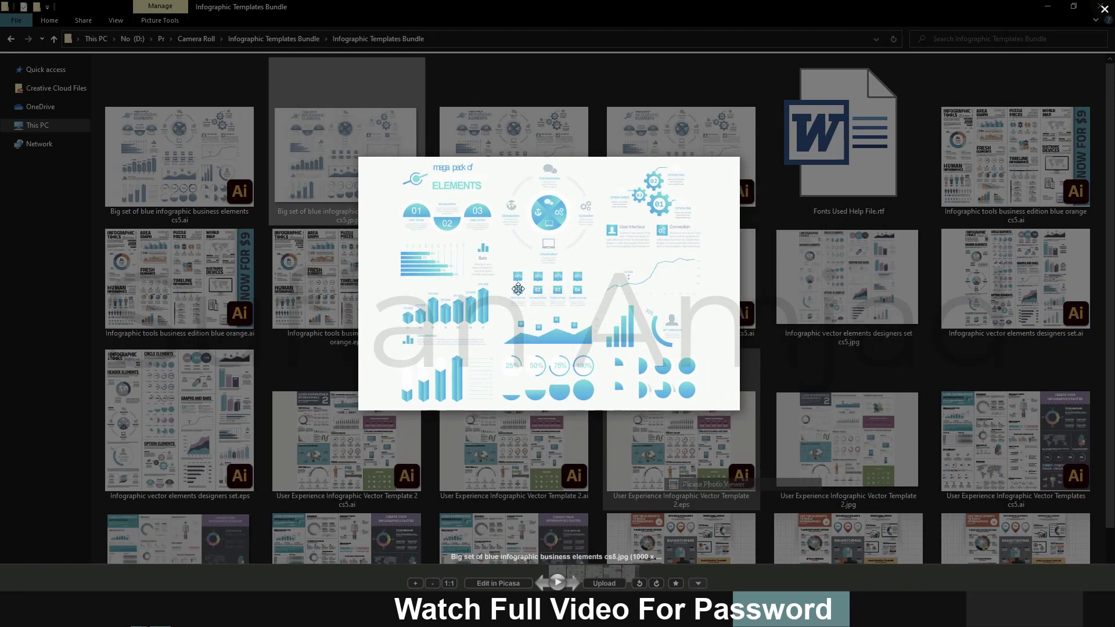
pyautogui.scroll(2, 518, 289)
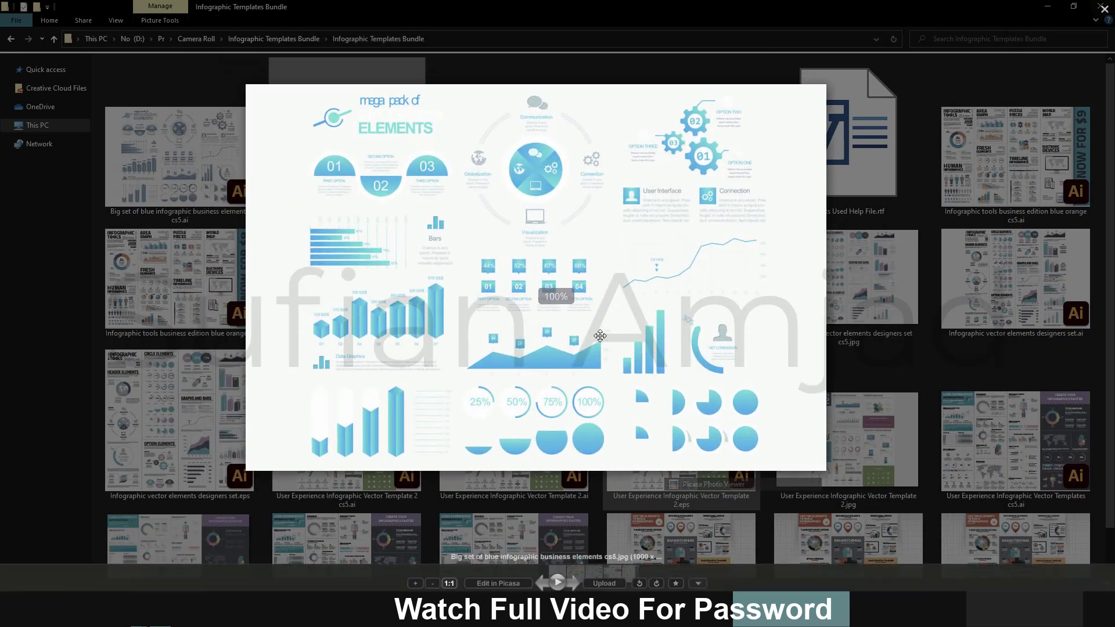
pyautogui.scroll(2, 600, 336)
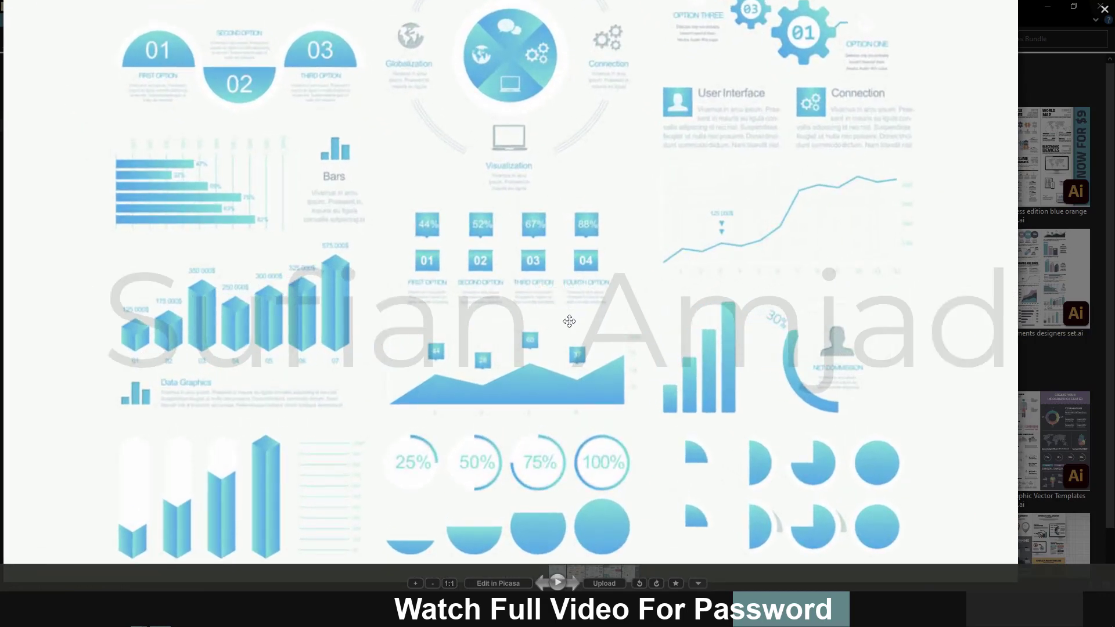
pyautogui.scroll(-3, 601, 258)
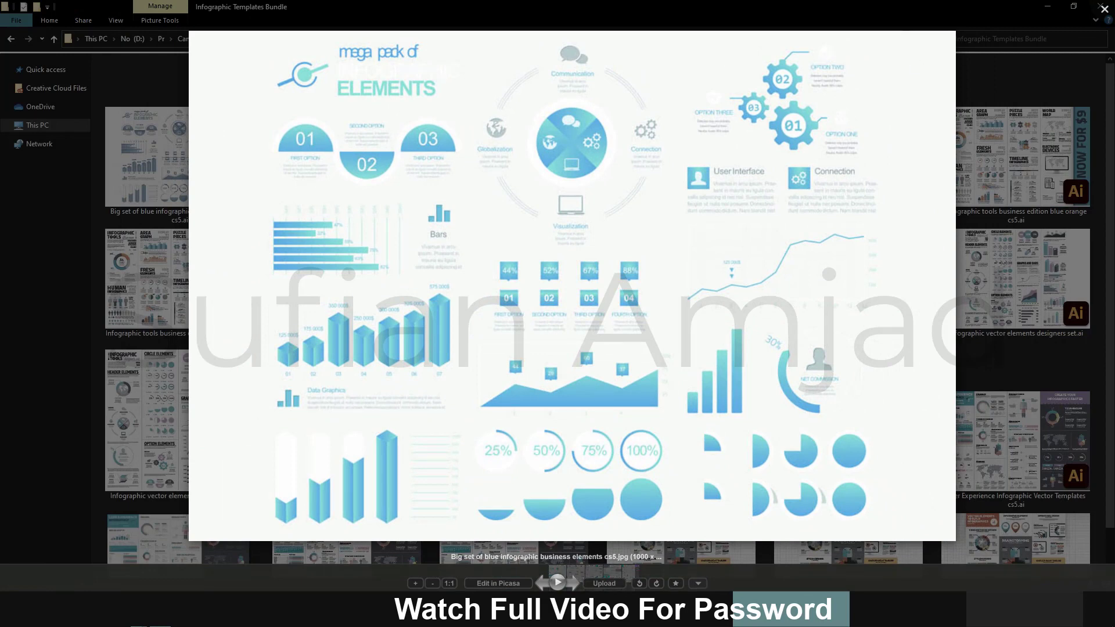
pyautogui.press('Escape')
pyautogui.scroll(-1, 530, 347)
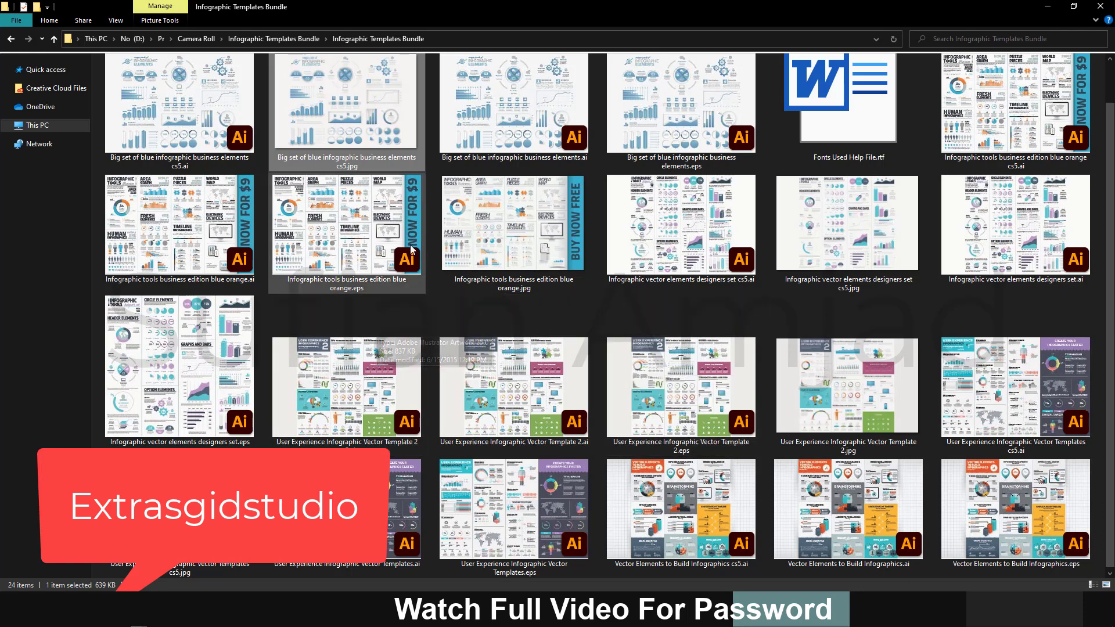
pyautogui.scroll(1, 448, 307)
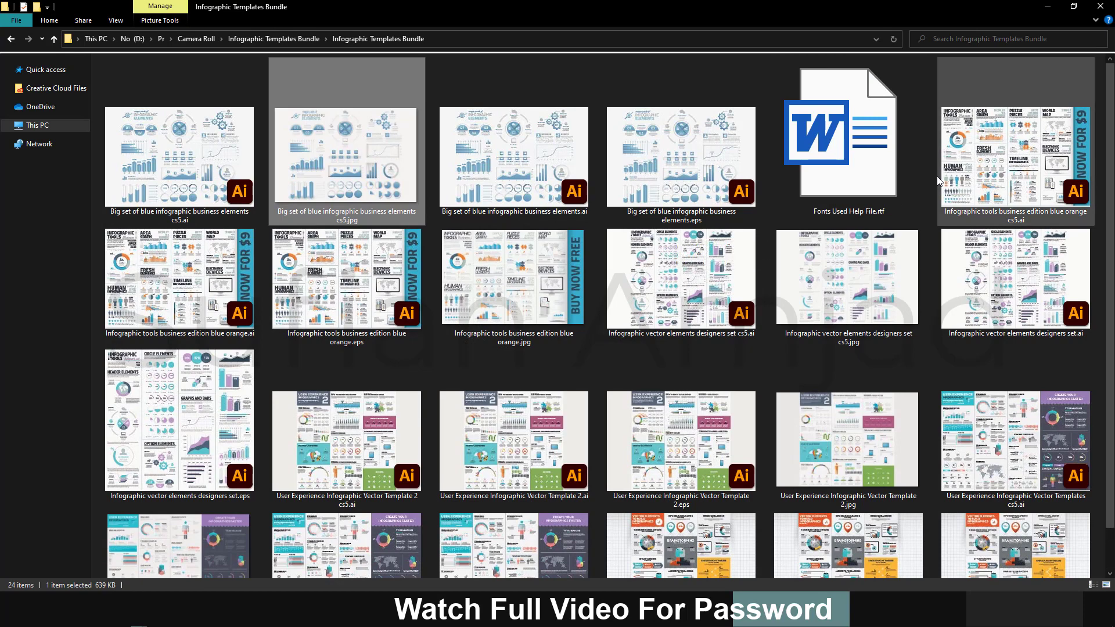
pyautogui.doubleClick(885, 162)
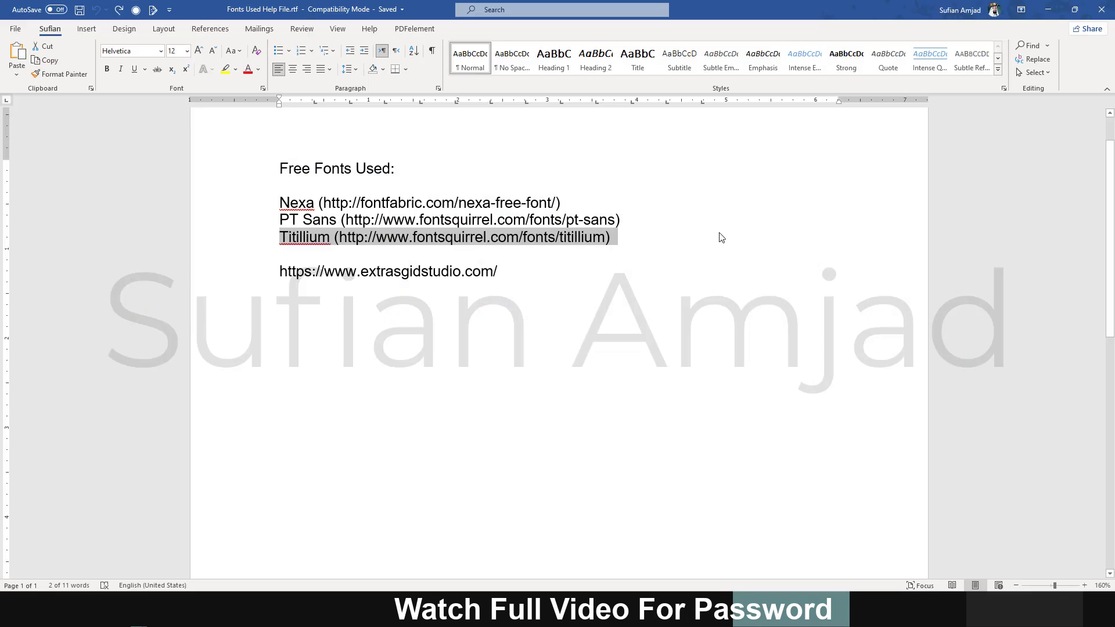
pyautogui.click(721, 238)
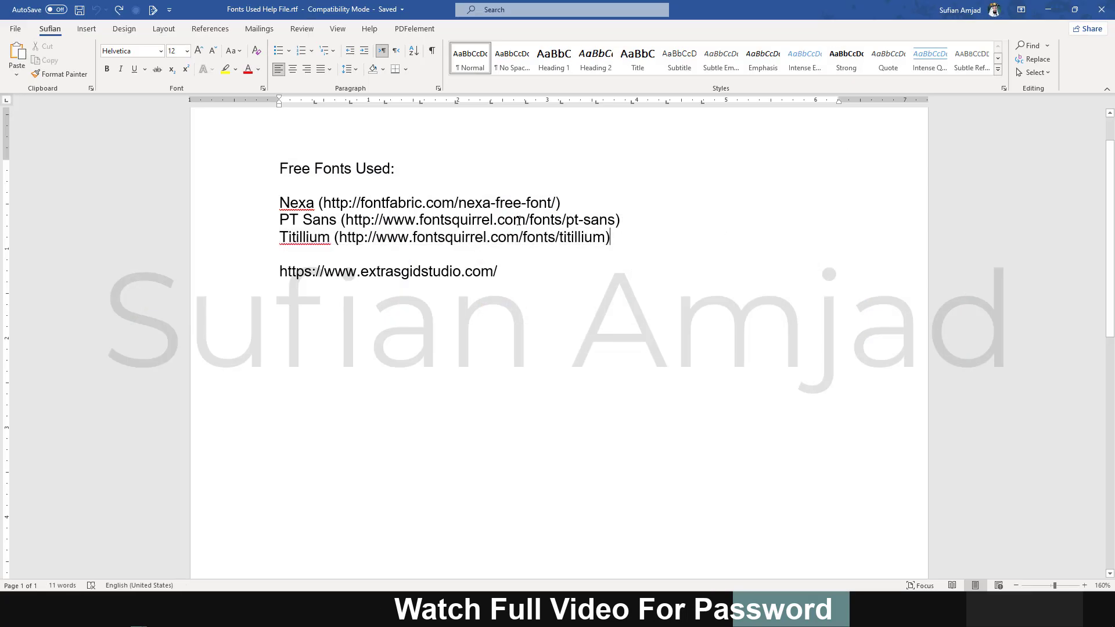
pyautogui.moveTo(577, 205); pyautogui.dragTo(279, 203)
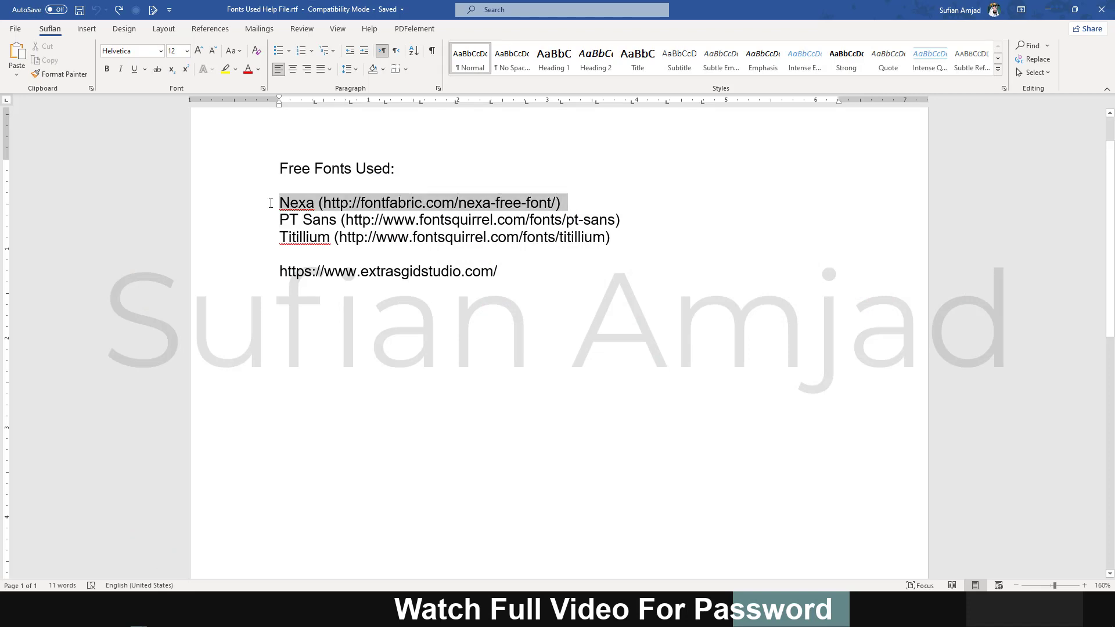
pyautogui.tripleClick(475, 216)
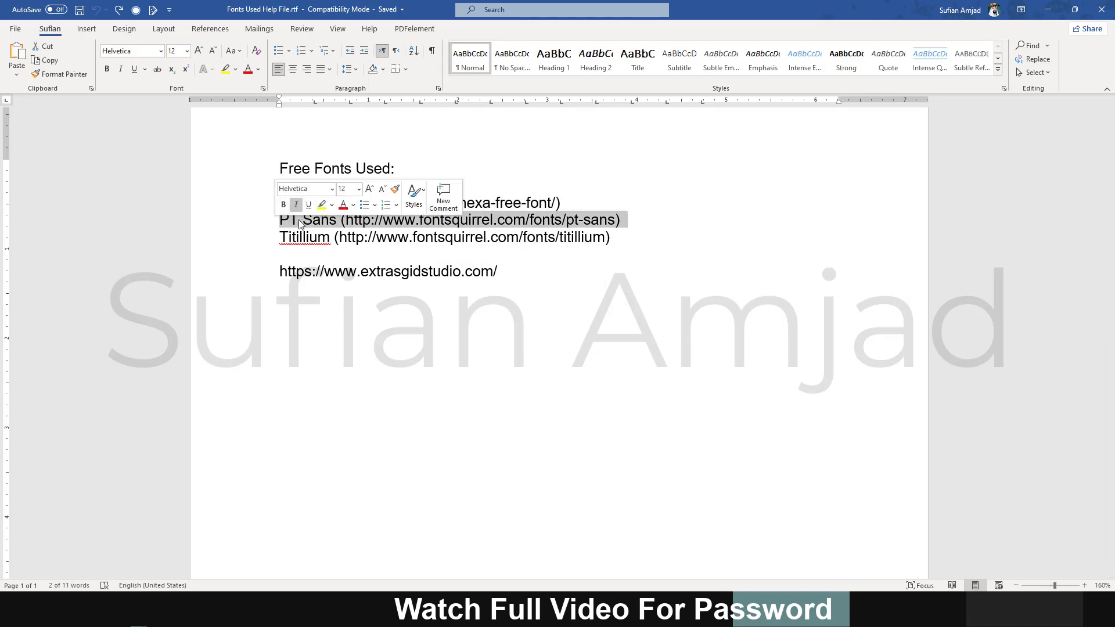
pyautogui.moveTo(602, 210)
pyautogui.mouseDown()
pyautogui.moveTo(255, 217)
pyautogui.moveTo(260, 206)
pyautogui.mouseUp()
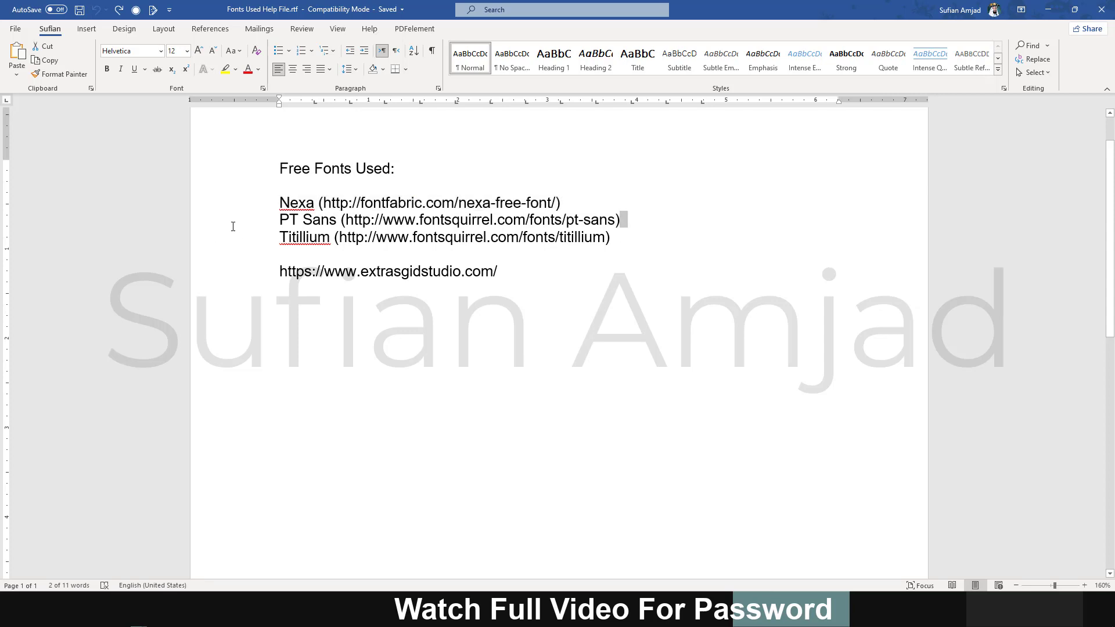
pyautogui.moveTo(636, 224); pyautogui.dragTo(255, 224)
pyautogui.click(393, 224)
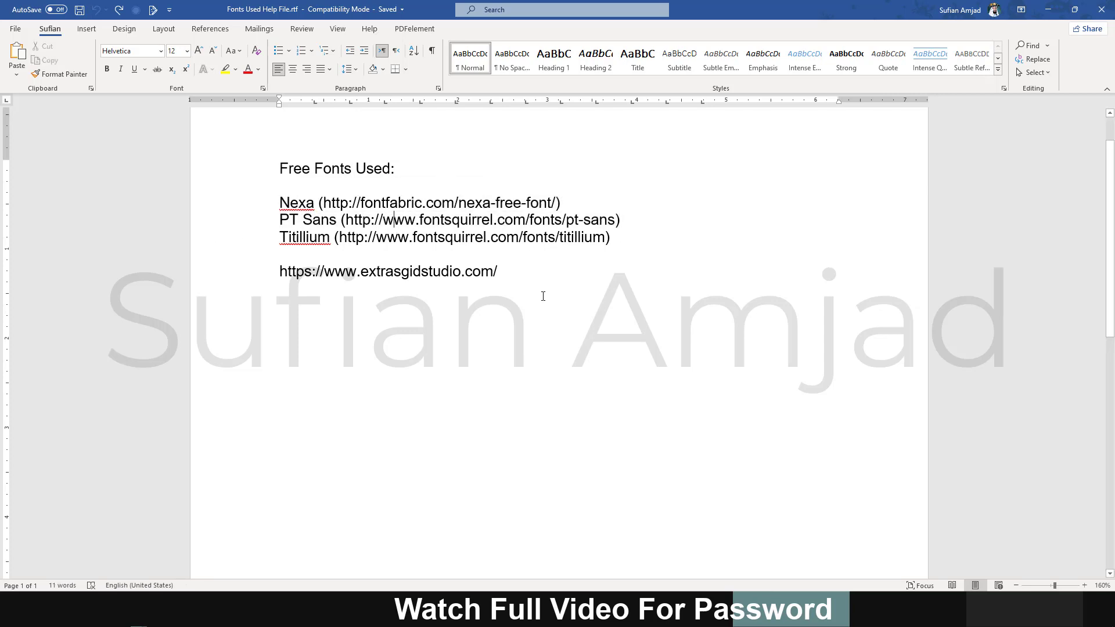
pyautogui.click(1048, 10)
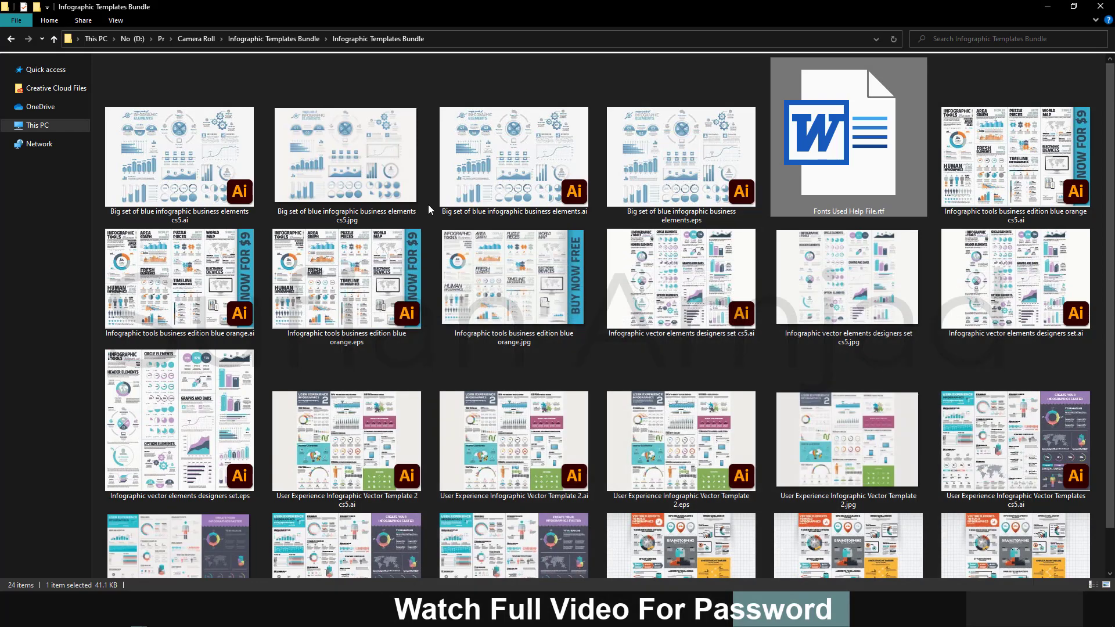
pyautogui.doubleClick(256, 170)
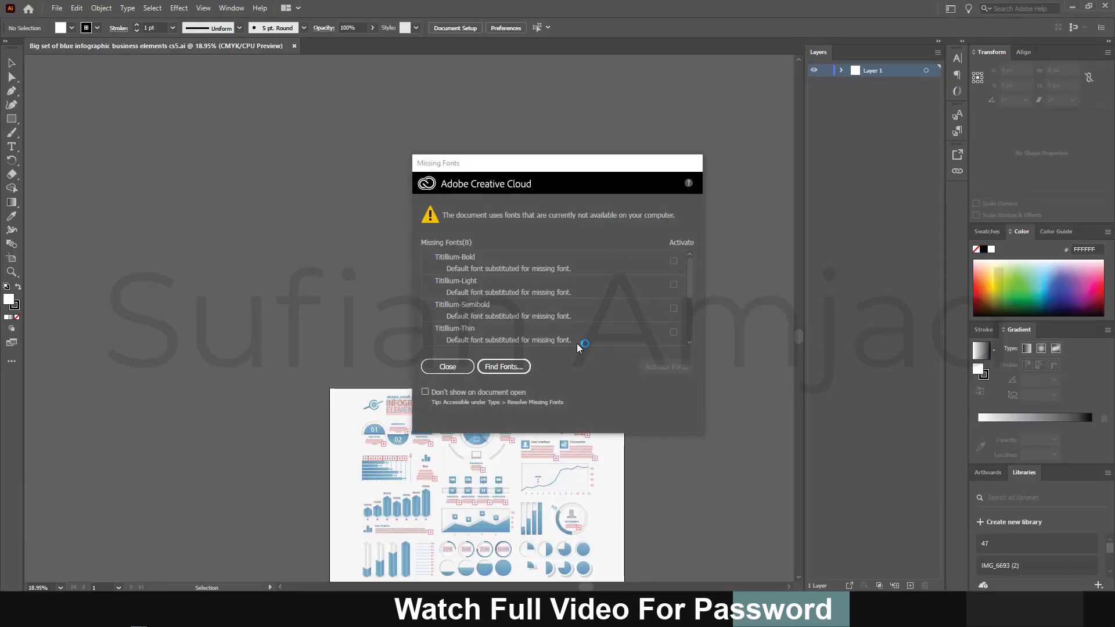
pyautogui.scroll(-3, 619, 326)
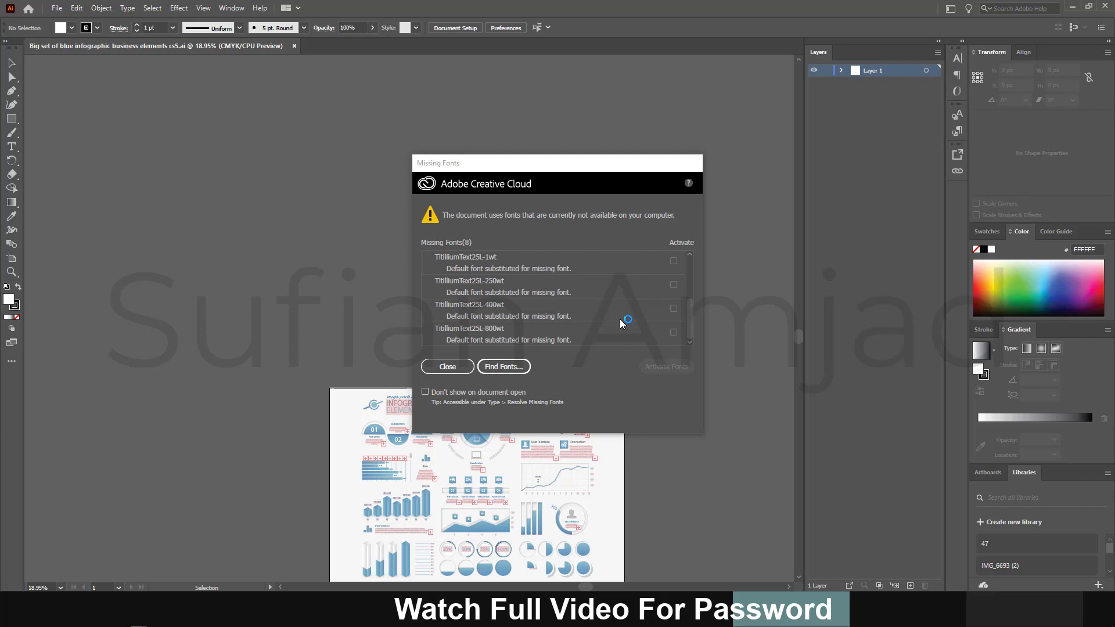
pyautogui.click(443, 366)
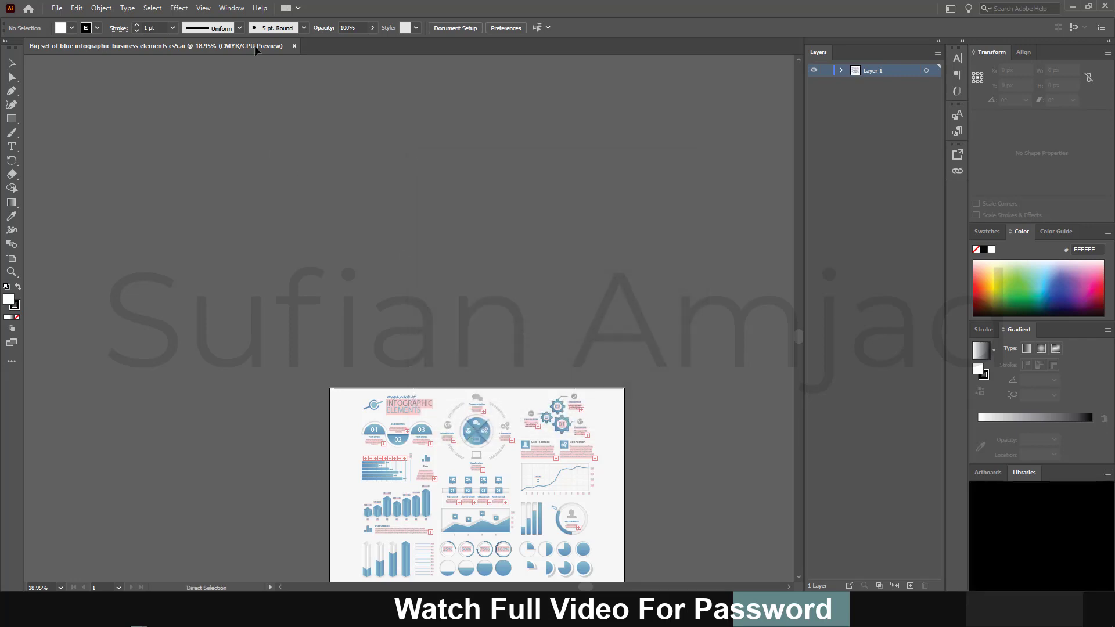
pyautogui.click(294, 46)
pyautogui.click(1073, 7)
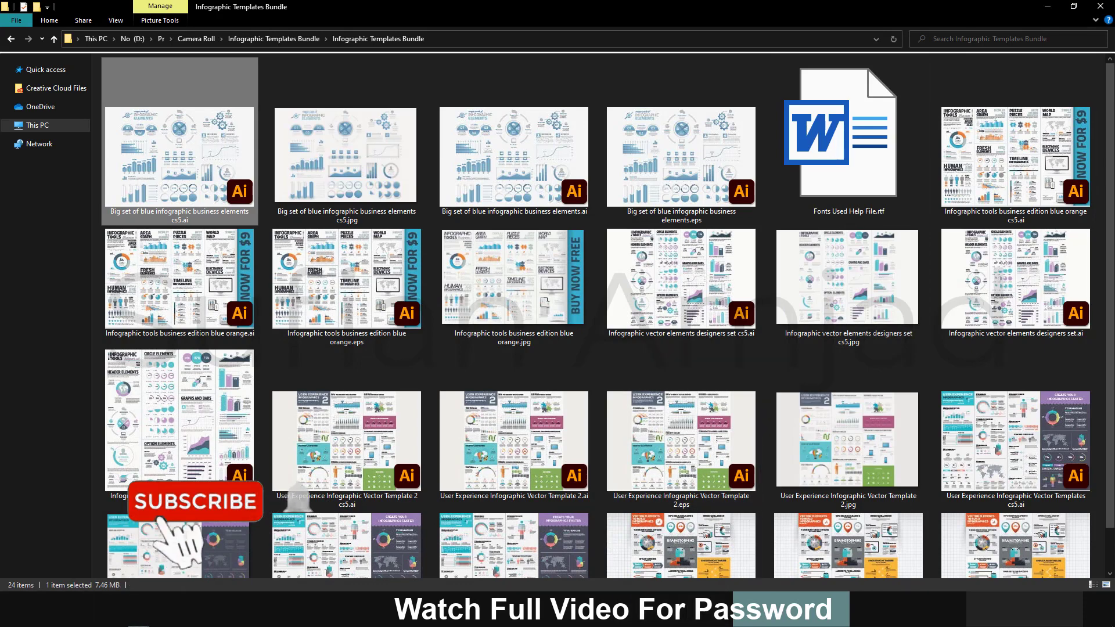
# - Open Titillium.zip in WinRAR and select all sixteen Titillium font files
pyautogui.click(800, 375)
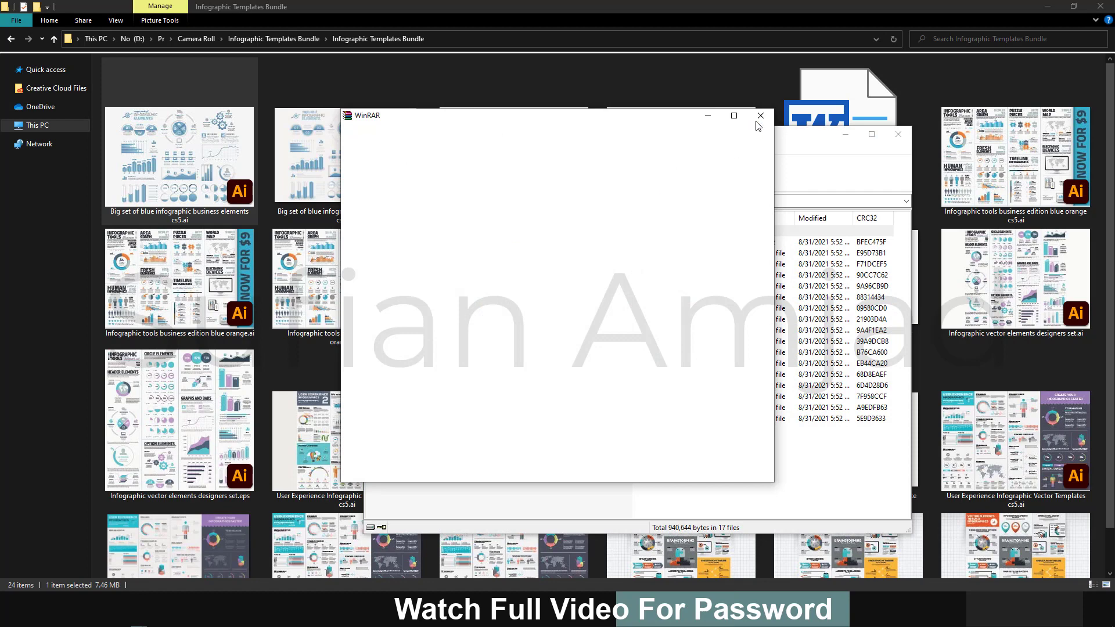
pyautogui.click(415, 254)
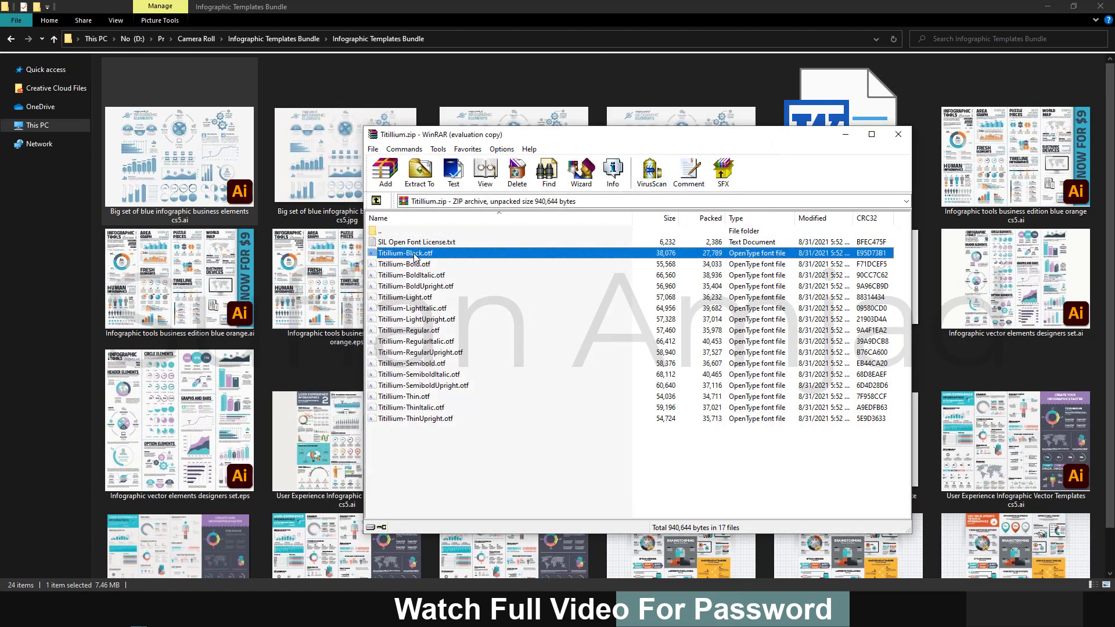
pyautogui.keyDown('shift'); pyautogui.click(431, 419); pyautogui.keyUp('shift')
pyautogui.rightClick(431, 419)
pyautogui.click(459, 456)
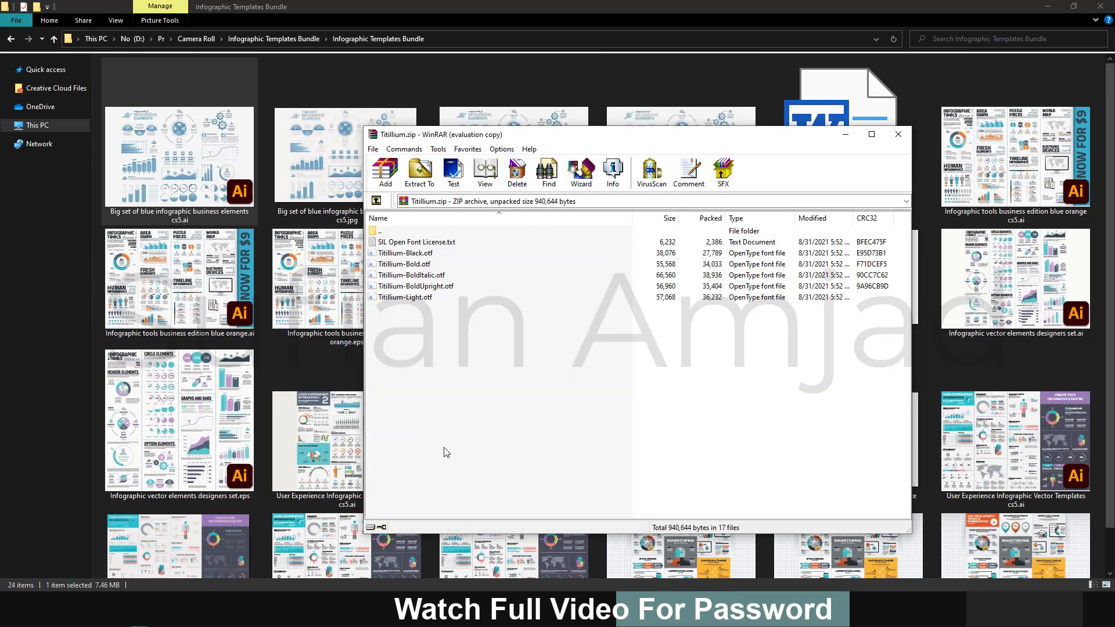
pyautogui.moveTo(458, 456); pyautogui.dragTo(428, 260)
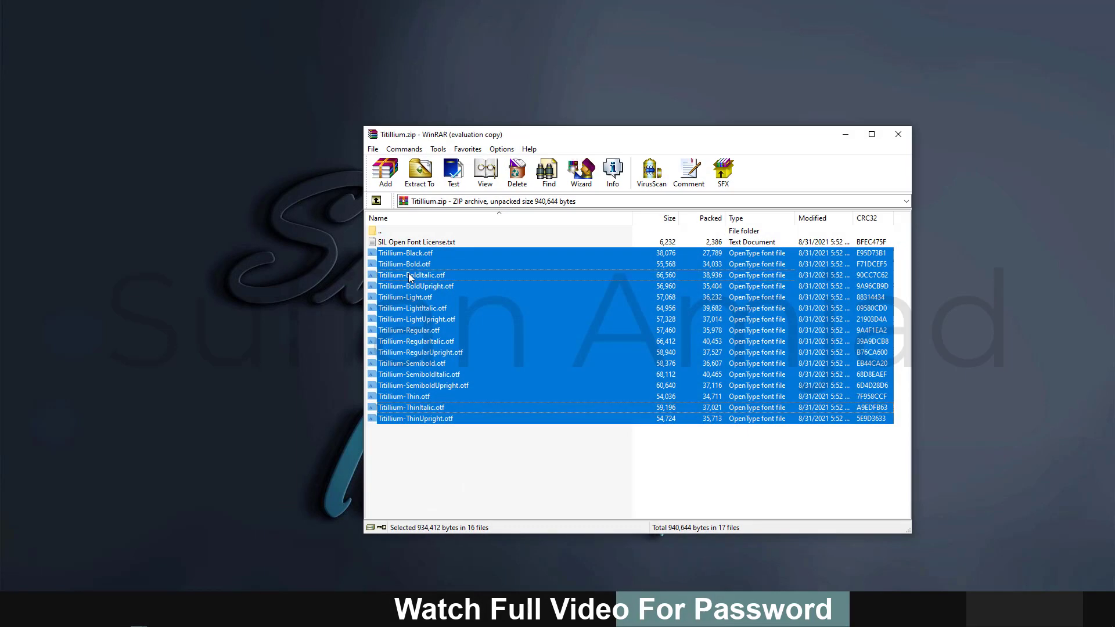
pyautogui.rightClick(409, 276)
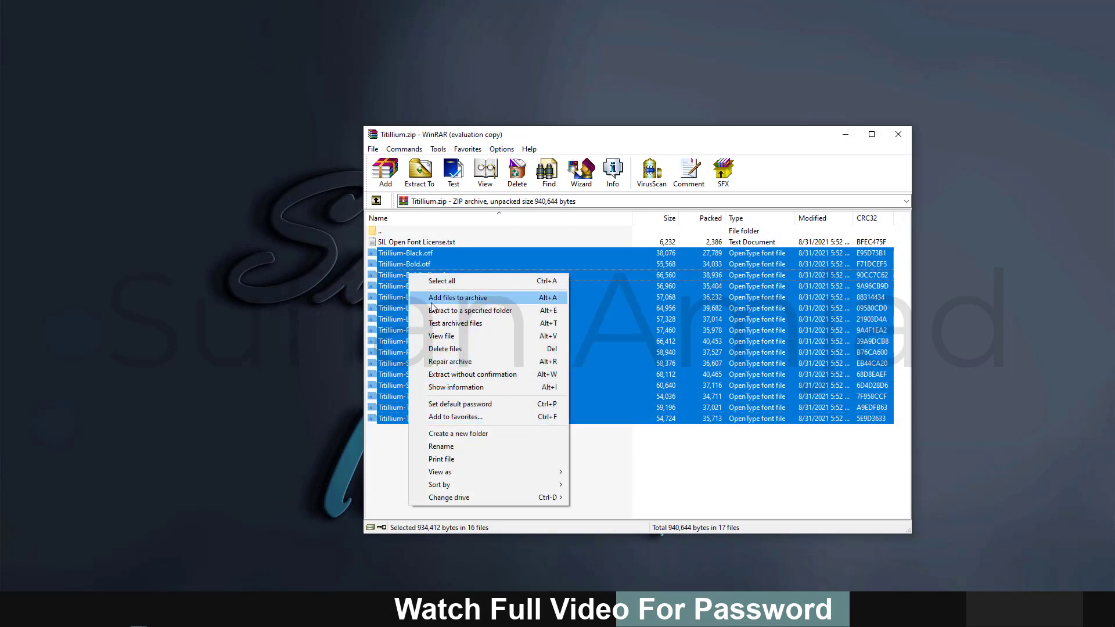
# - Preview and close Titillium Black, then bring back the Infographic Templates Bundle folder
pyautogui.click(410, 254)
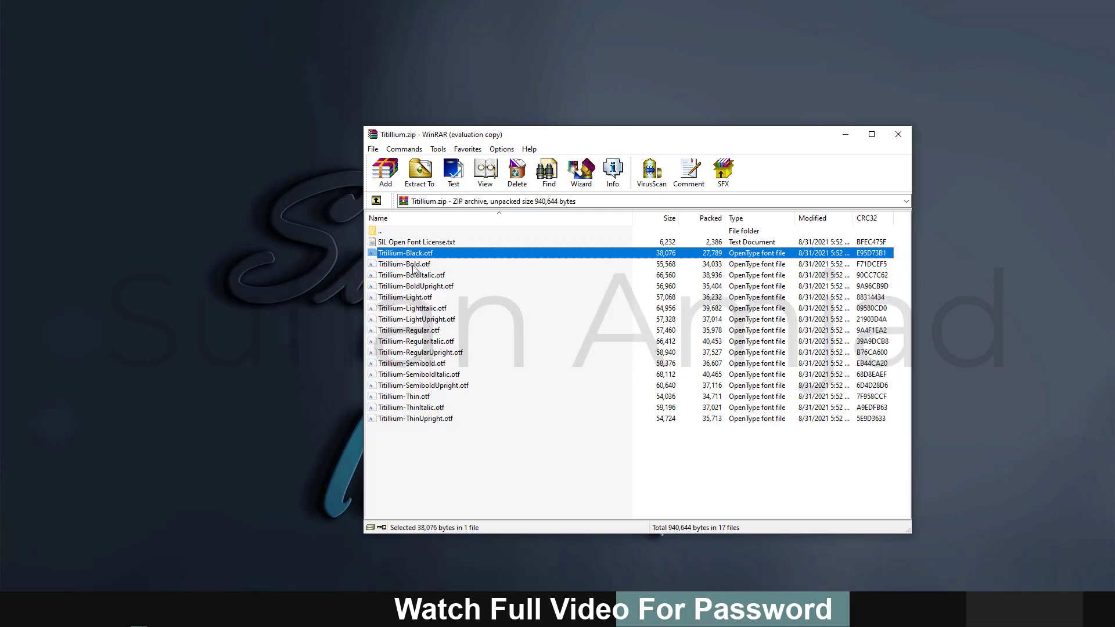
pyautogui.doubleClick(410, 254)
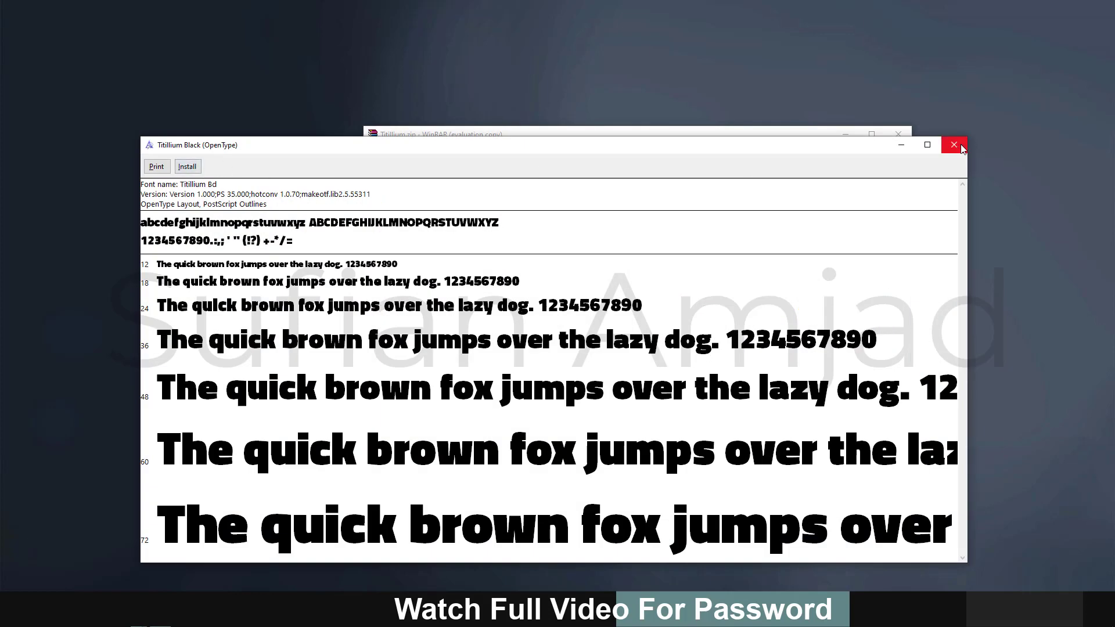
pyautogui.click(953, 144)
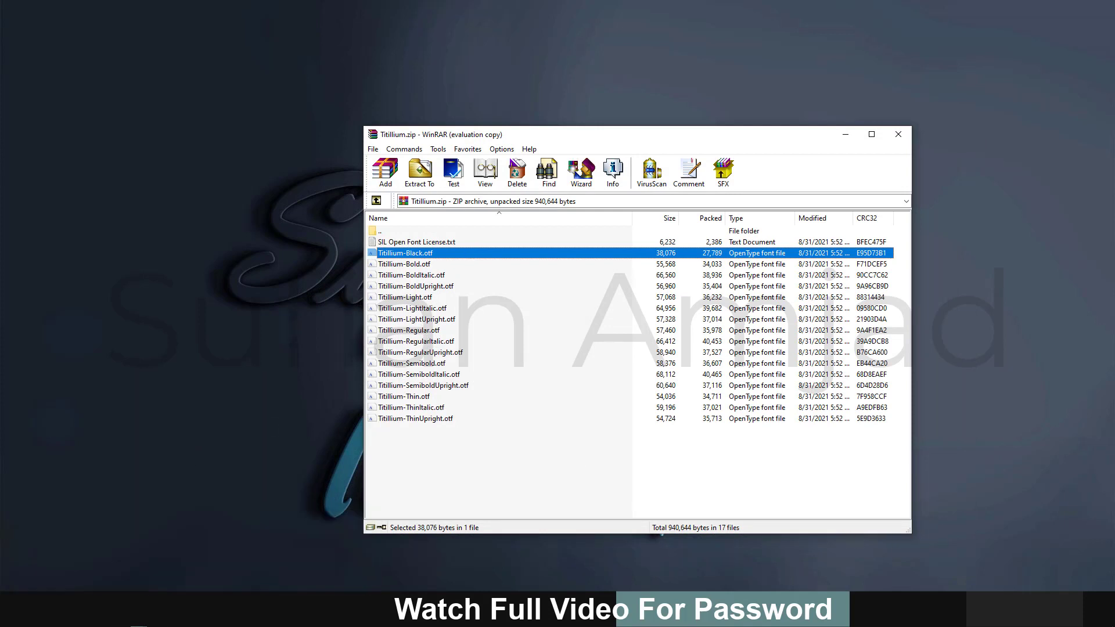
pyautogui.click(133, 612)
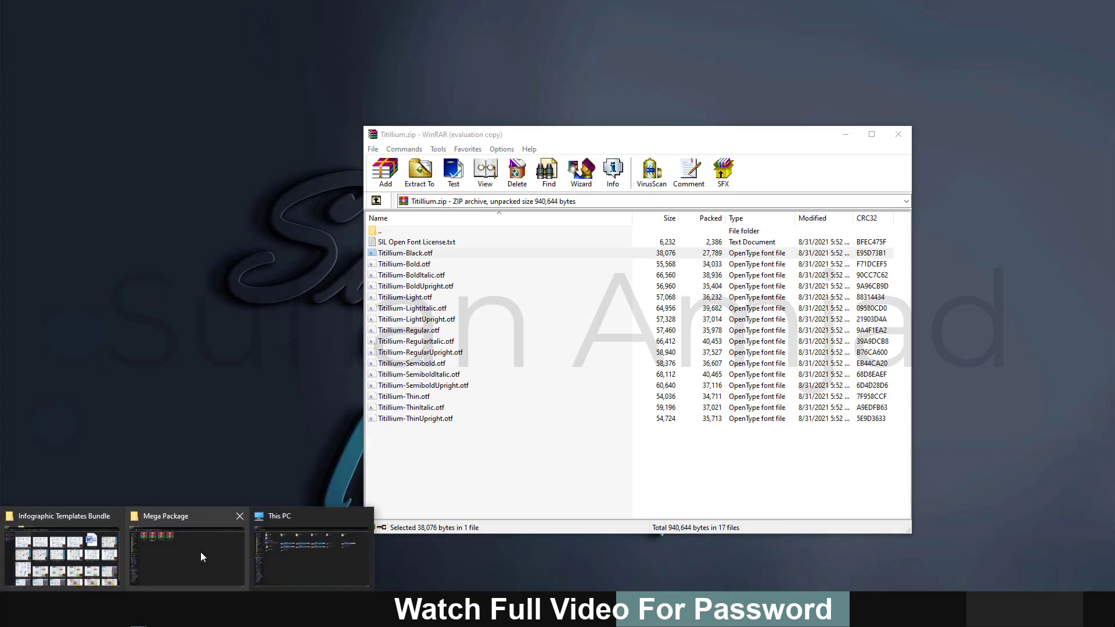
pyautogui.click(93, 558)
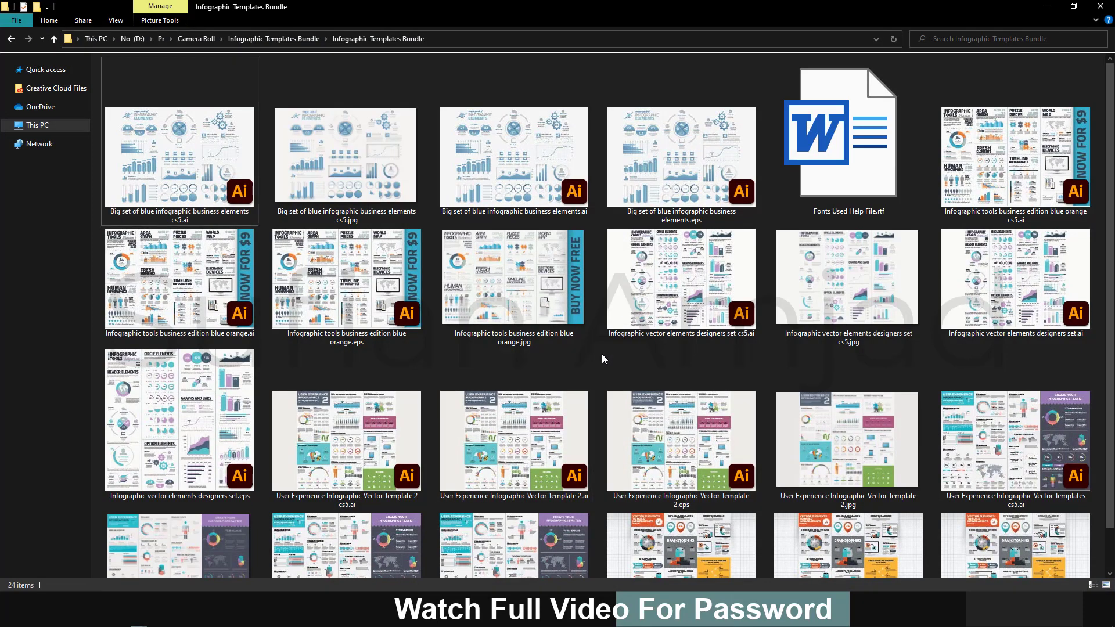
# - Create a new folder named 'a' in the bundle folder
pyautogui.hotkey('ctrl', 'shift', 'n')
pyautogui.write('a')
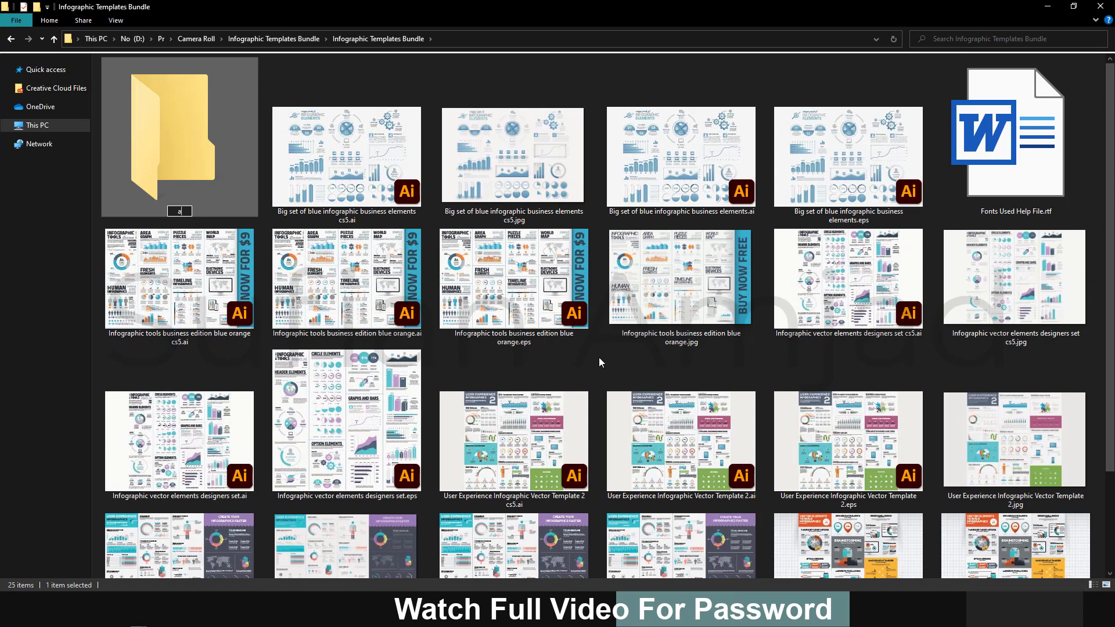
pyautogui.press('Return')
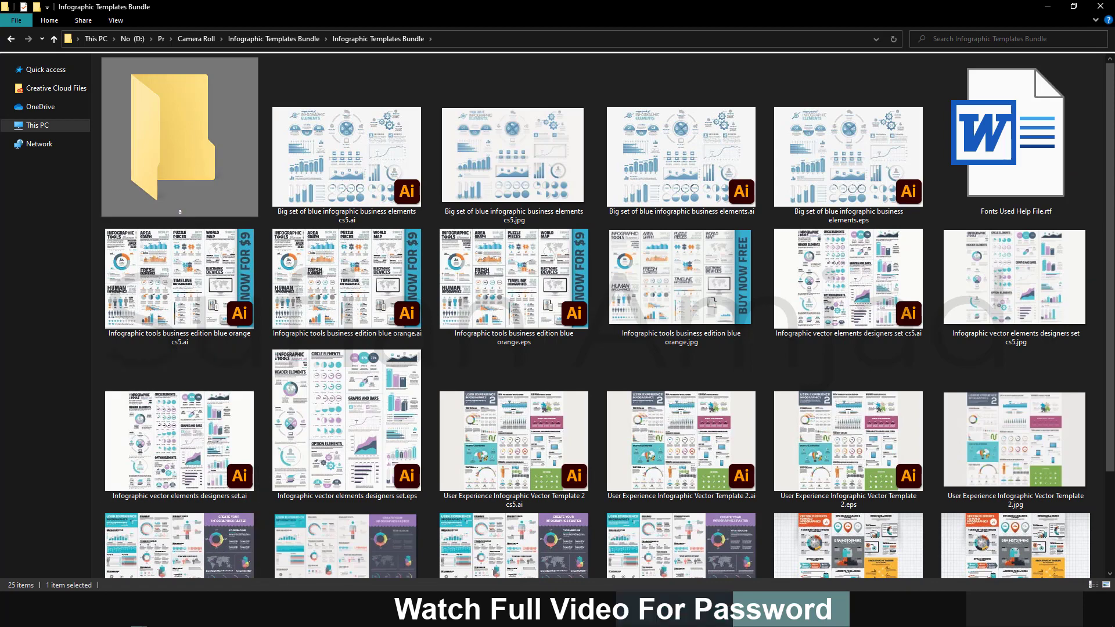
# - Extract the 16 Titillium fonts into folder a, view them as medium icons, and close the archive
pyautogui.click(620, 611)
pyautogui.moveTo(438, 435)
pyautogui.mouseDown()
pyautogui.moveTo(406, 254)
pyautogui.moveTo(193, 139)
pyautogui.mouseUp()
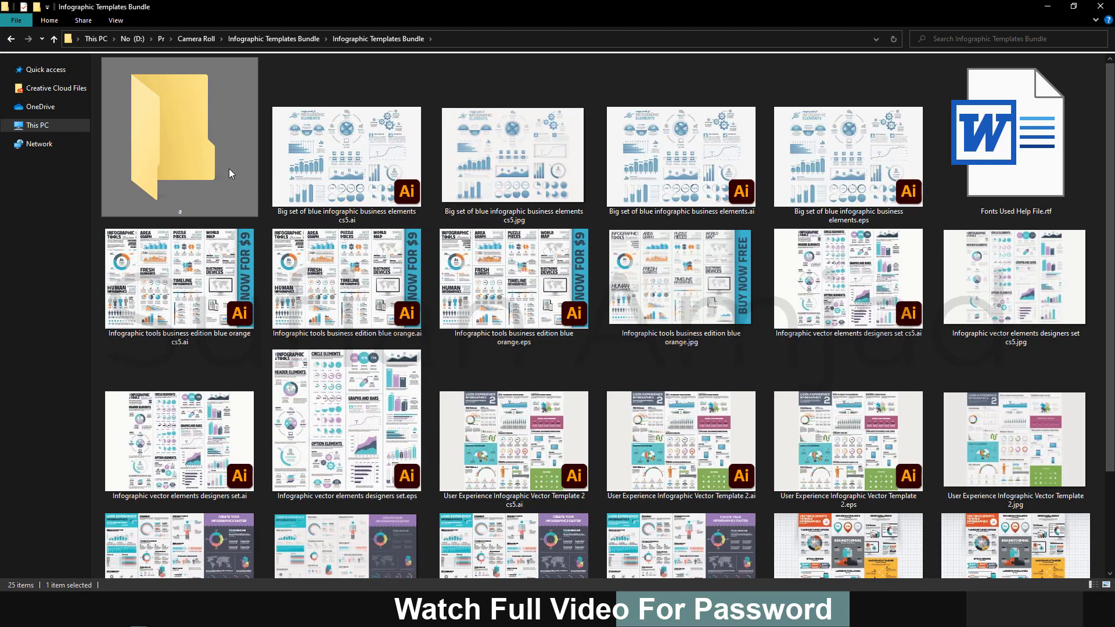
pyautogui.doubleClick(229, 168)
pyautogui.hotkey('ctrl', 'shift', '3')
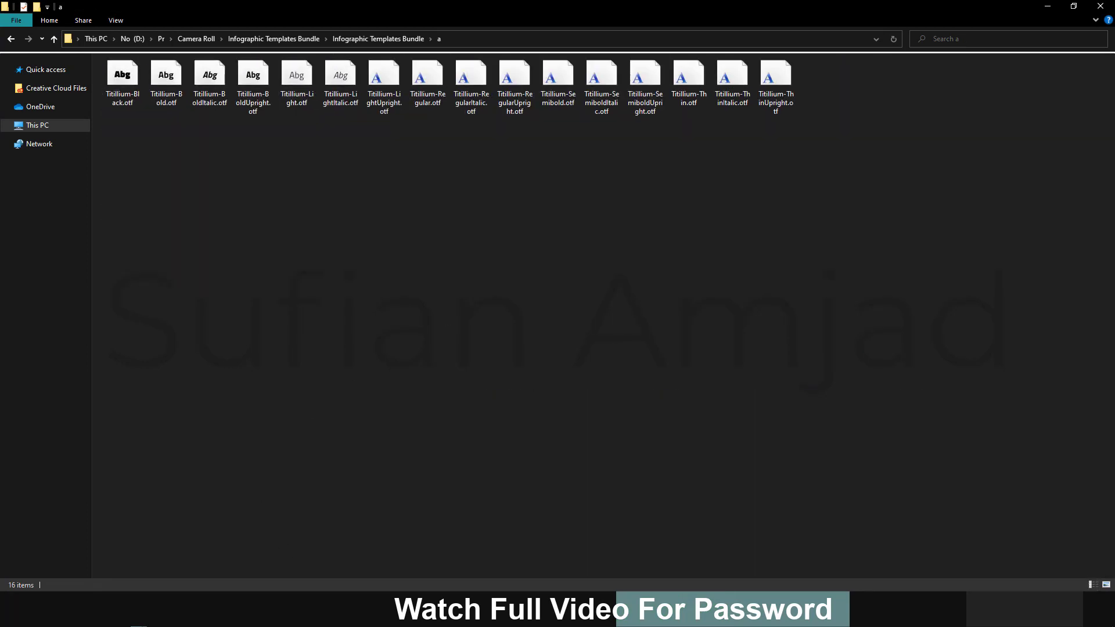
pyautogui.hotkey('alt', 'Tab')
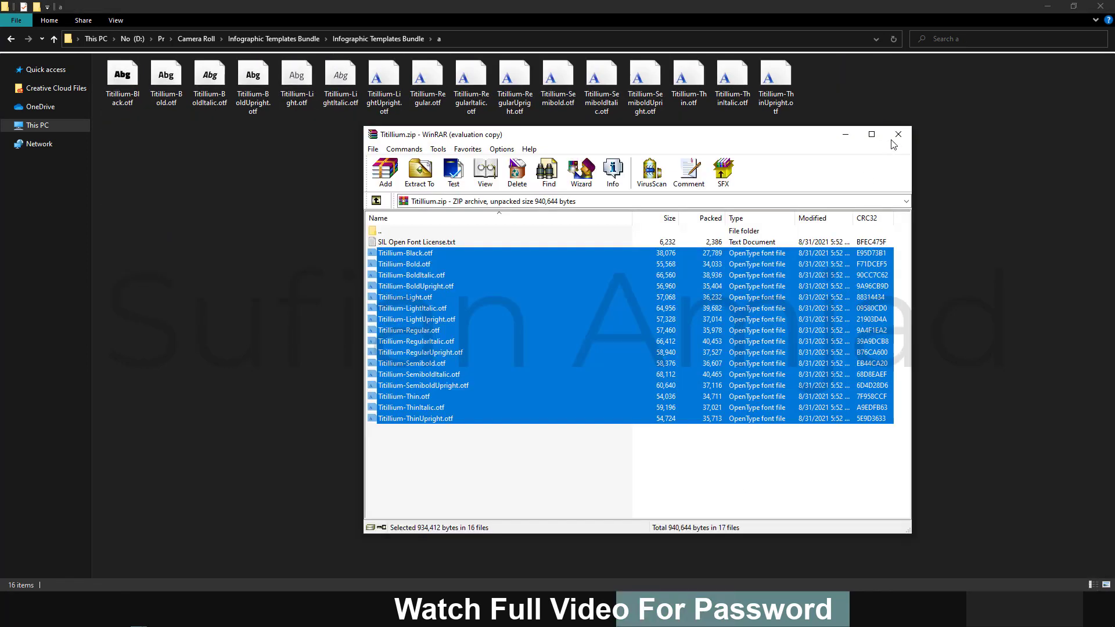
pyautogui.click(896, 136)
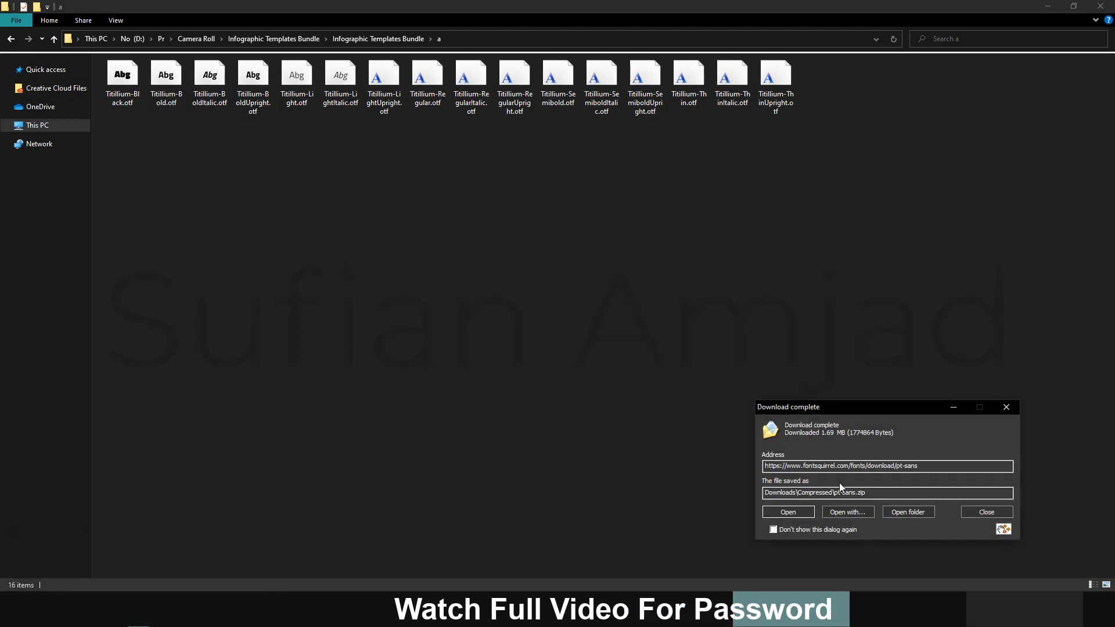
# - Extract the eight PT Sans fonts from pt-sans.zip into folder a
pyautogui.click(788, 512)
pyautogui.click(402, 330)
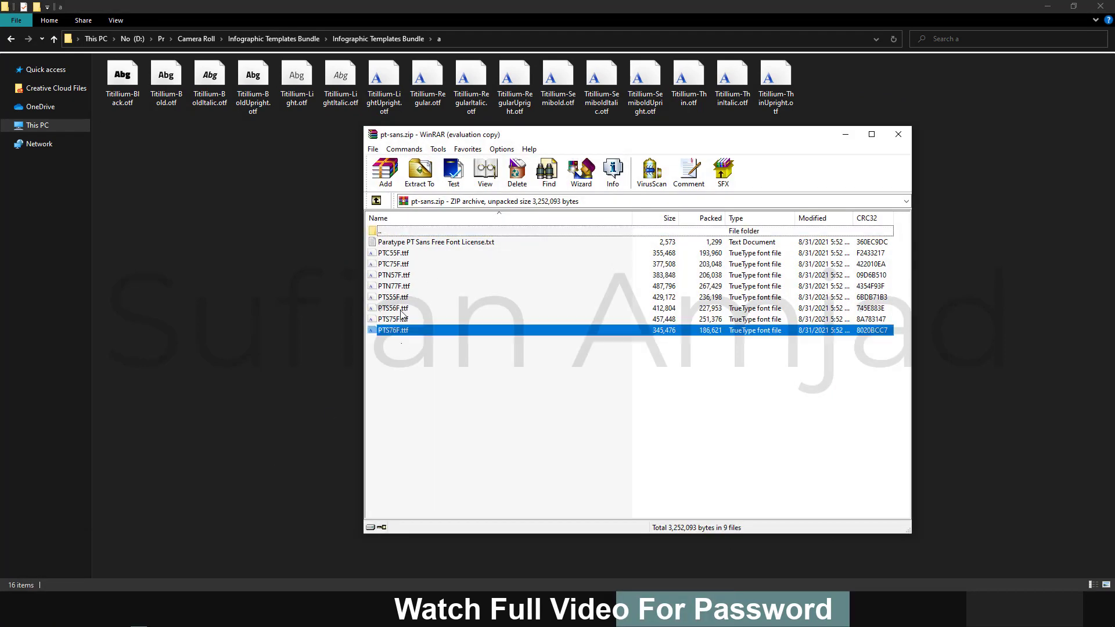
pyautogui.keyDown('shift'); pyautogui.click(394, 253); pyautogui.keyUp('shift')
pyautogui.moveTo(394, 264); pyautogui.dragTo(266, 289)
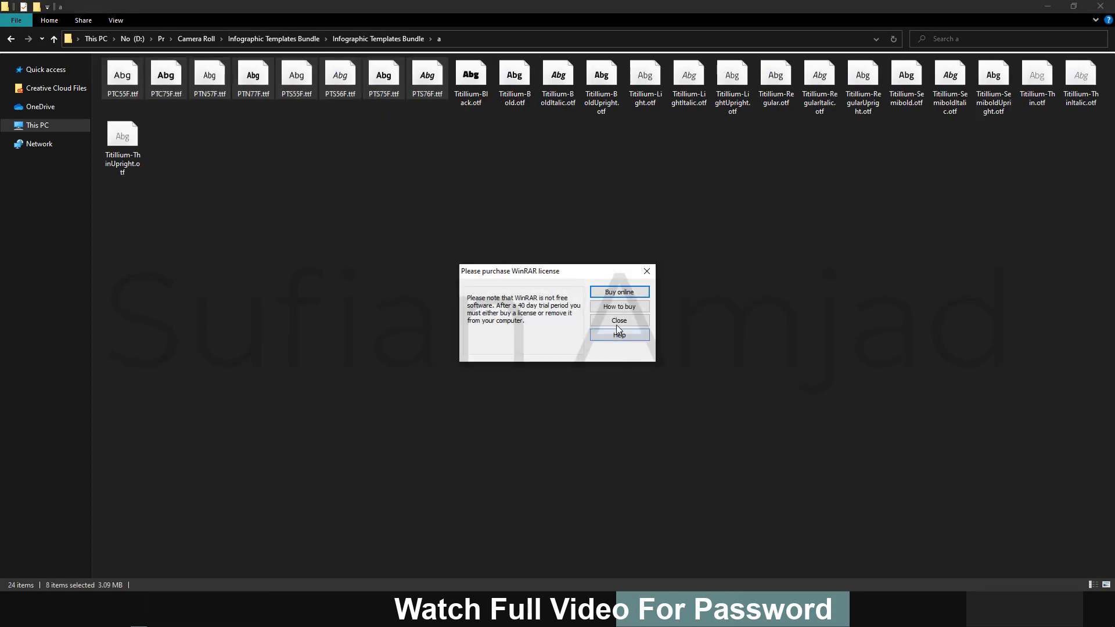
pyautogui.click(617, 325)
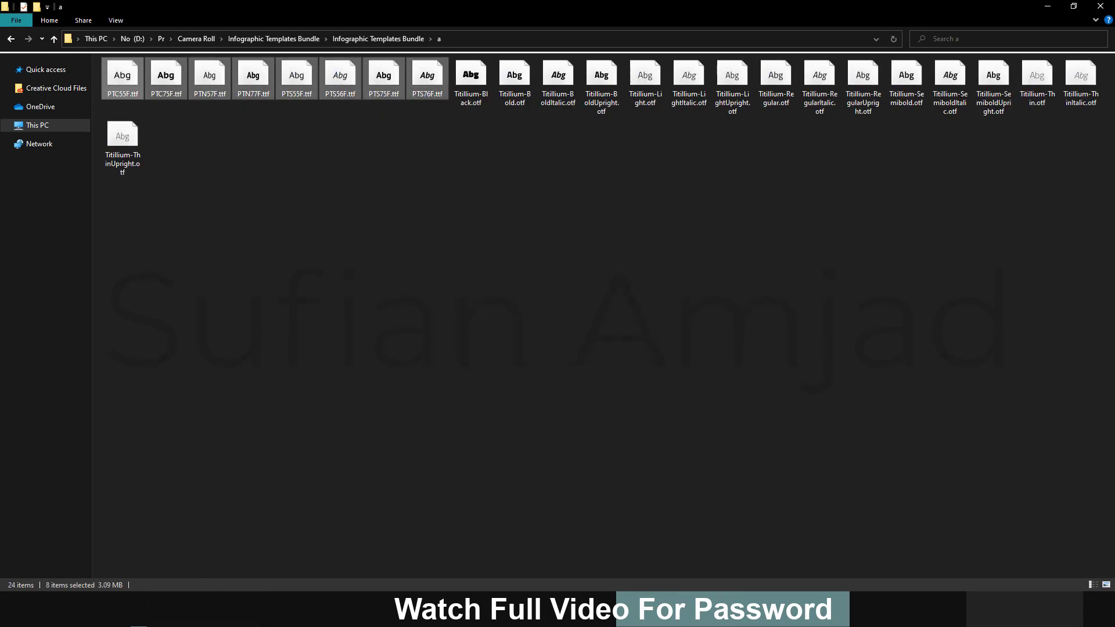
pyautogui.hotkey('alt', 'Tab')
pyautogui.hotkey('alt', 'Tab')
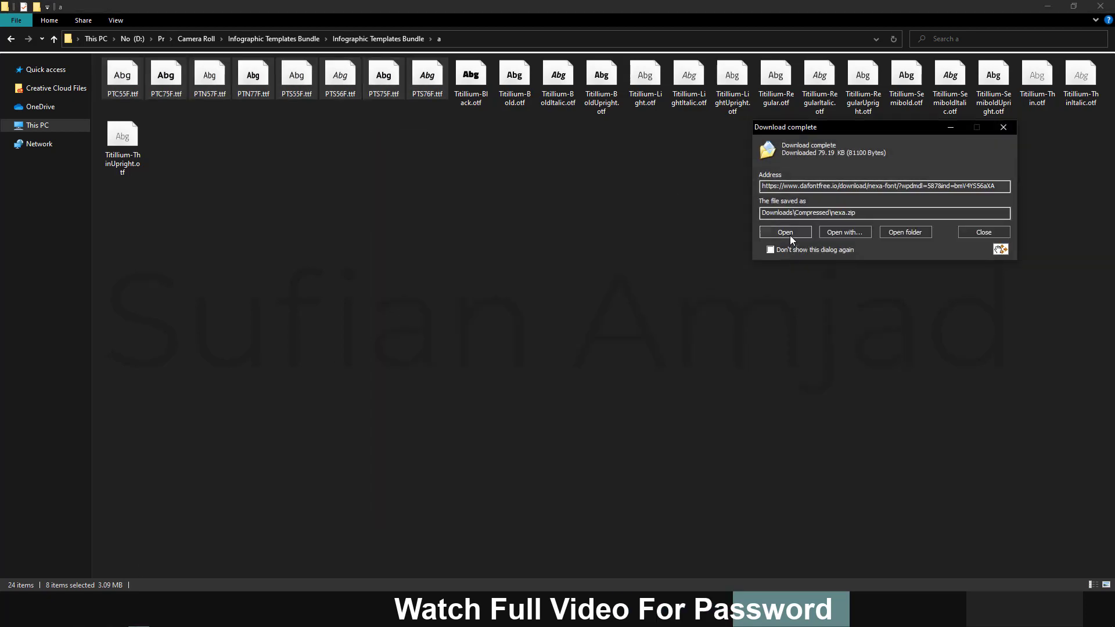
# - Extract Nexa Bold and Nexa Light from nexa.zip into folder a
pyautogui.click(789, 235)
pyautogui.click(760, 116)
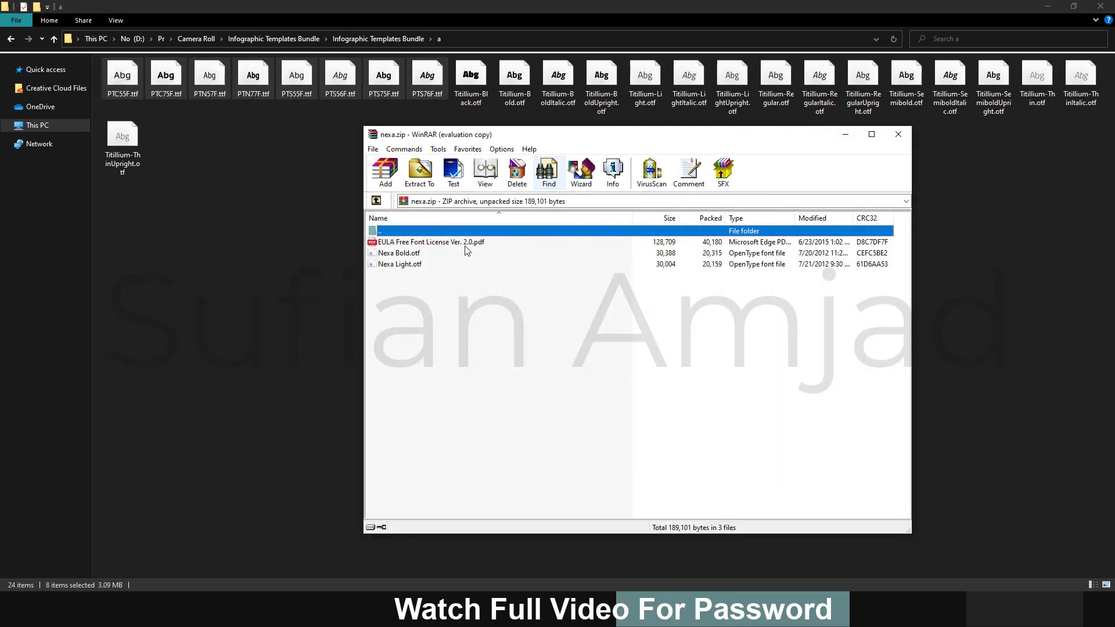
pyautogui.click(406, 263)
pyautogui.keyDown('shift'); pyautogui.click(407, 253); pyautogui.keyUp('shift')
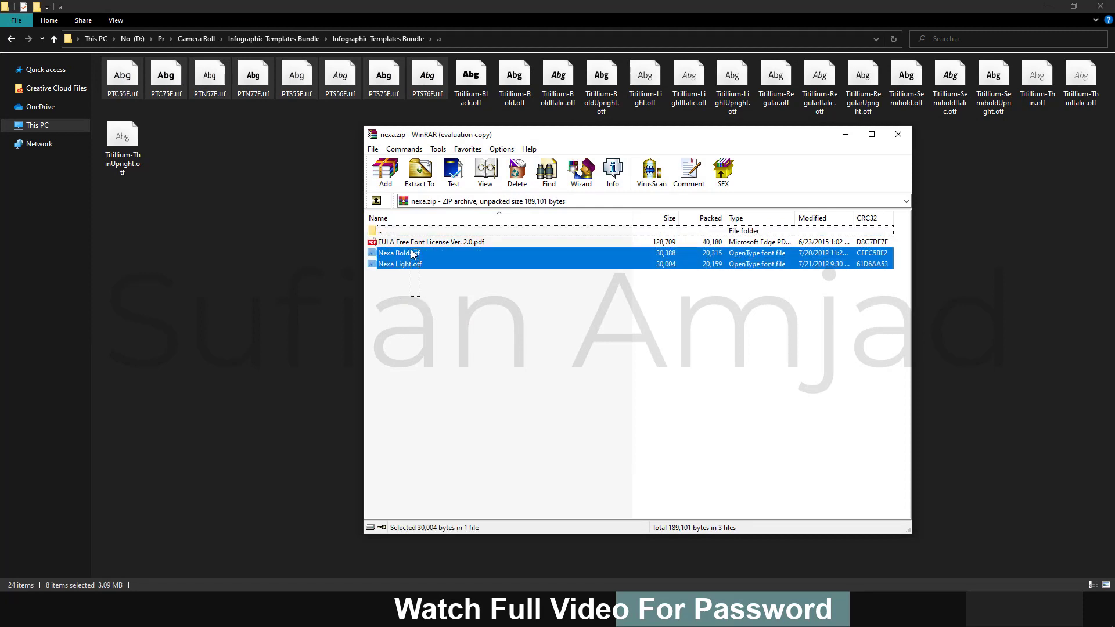
pyautogui.moveTo(406, 255); pyautogui.dragTo(256, 274)
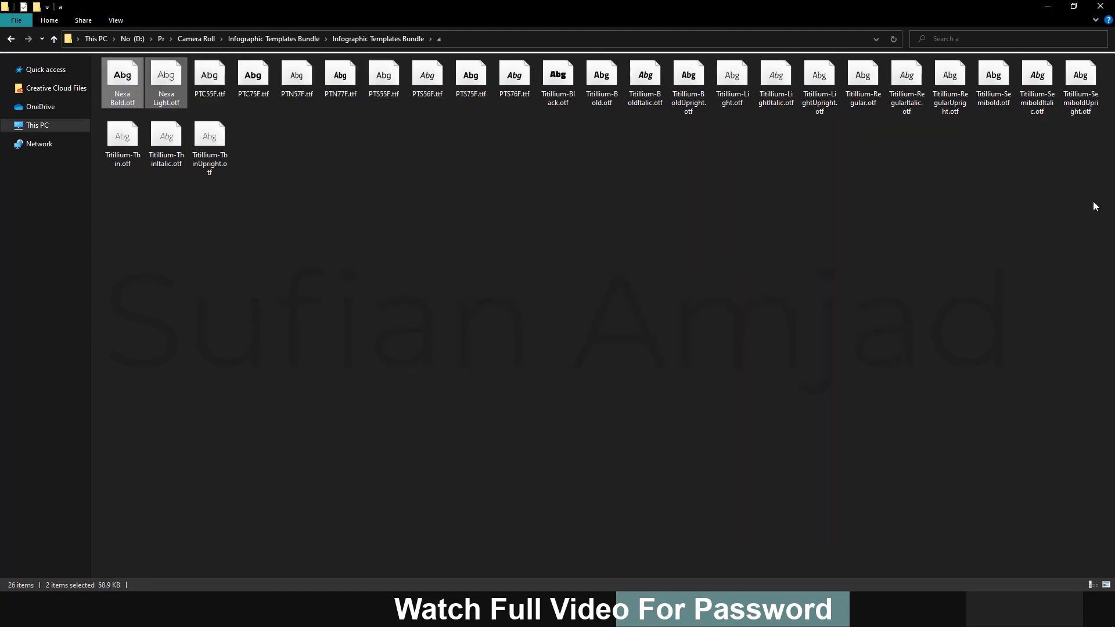
# - Install all 26 font files in folder a using the right-click Install command
pyautogui.moveTo(1094, 198); pyautogui.dragTo(133, 67)
pyautogui.rightClick(132, 69)
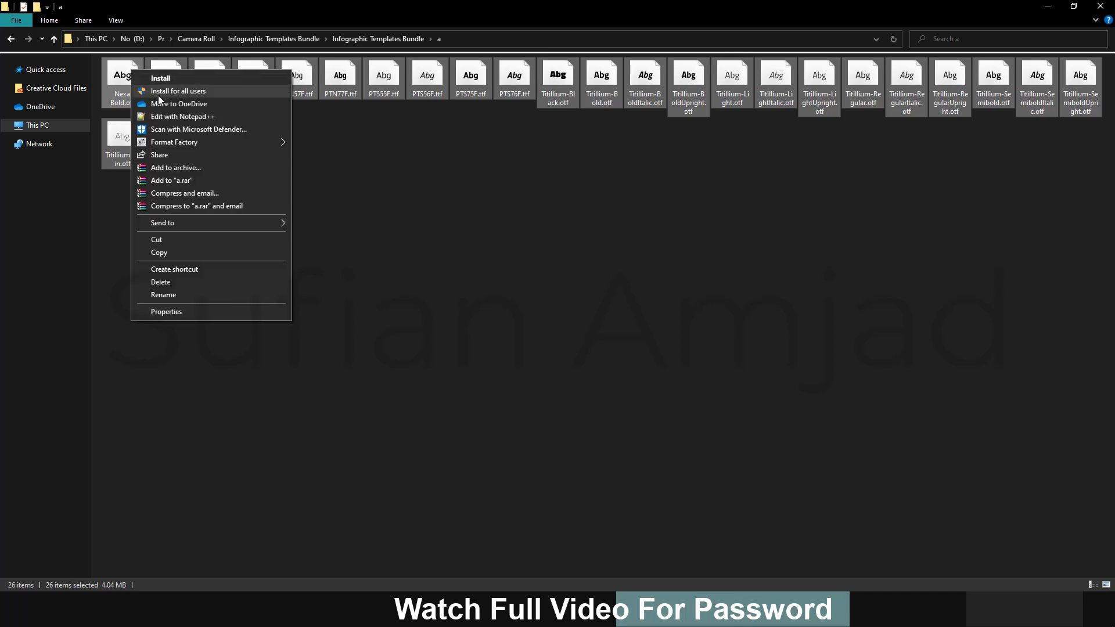
pyautogui.click(163, 92)
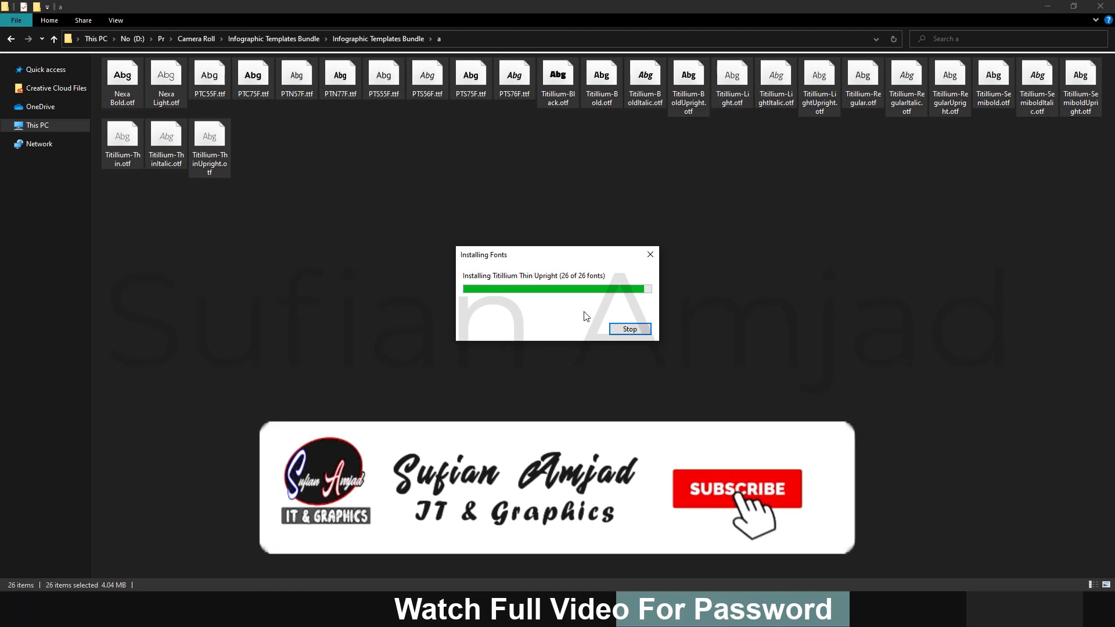
pyautogui.click(504, 286)
# - Go back to the bundle folder and open 'Big set of blue infographic business elements cs5.ai'
pyautogui.press('BackSpace')
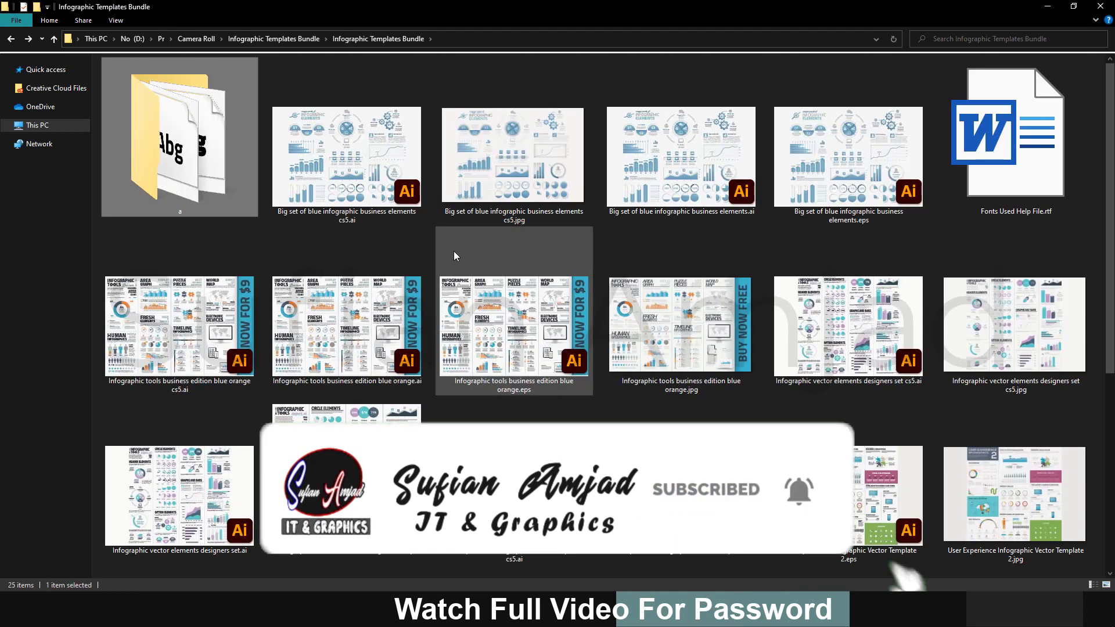
pyautogui.click(360, 171)
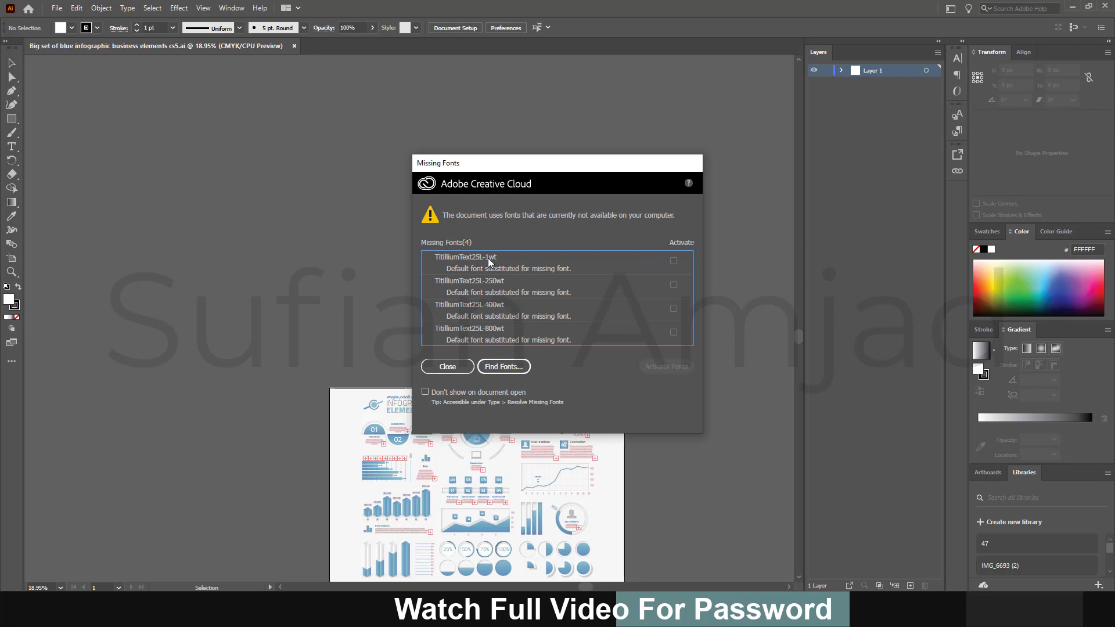
# - Use Find Fonts to replace Titillium Thin with Kristen ITC from Recent fonts
pyautogui.click(506, 367)
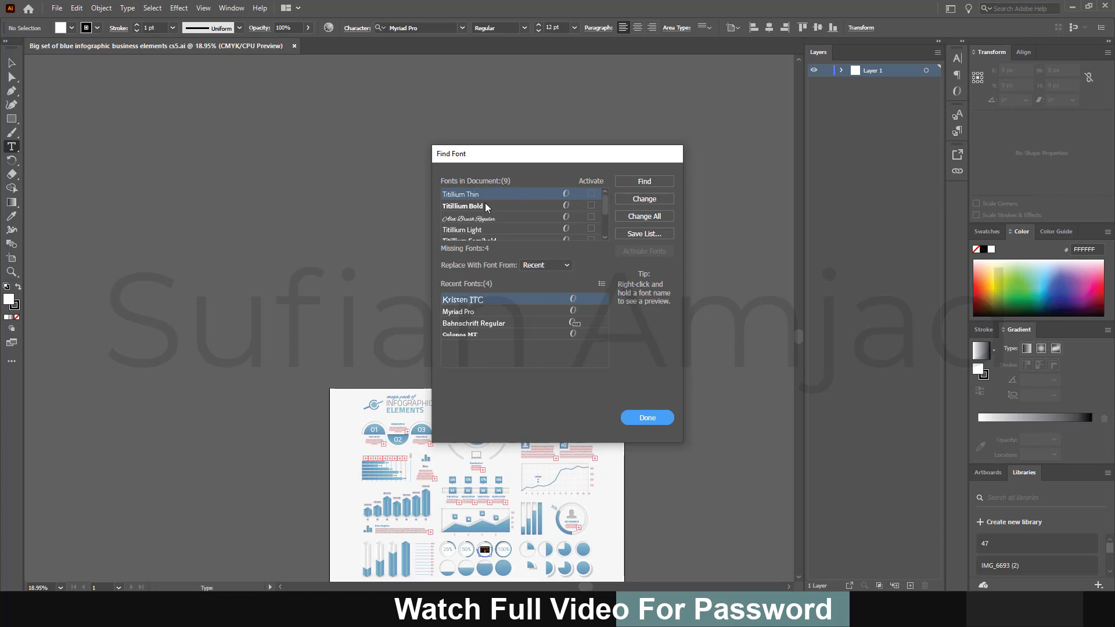
pyautogui.click(466, 205)
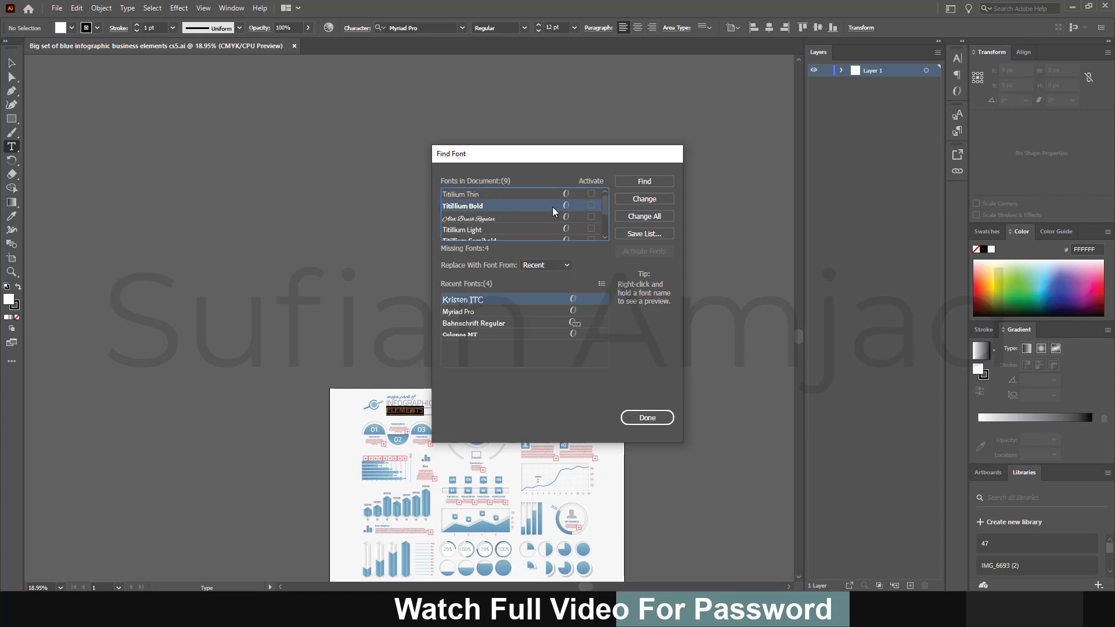
pyautogui.click(460, 195)
pyautogui.click(640, 181)
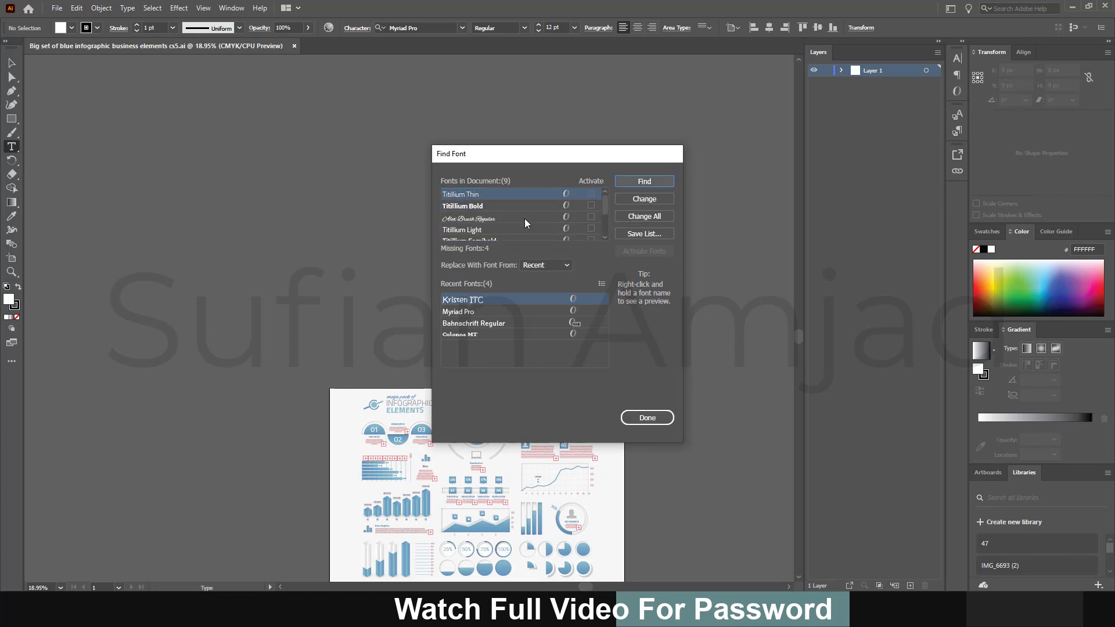
pyautogui.click(640, 203)
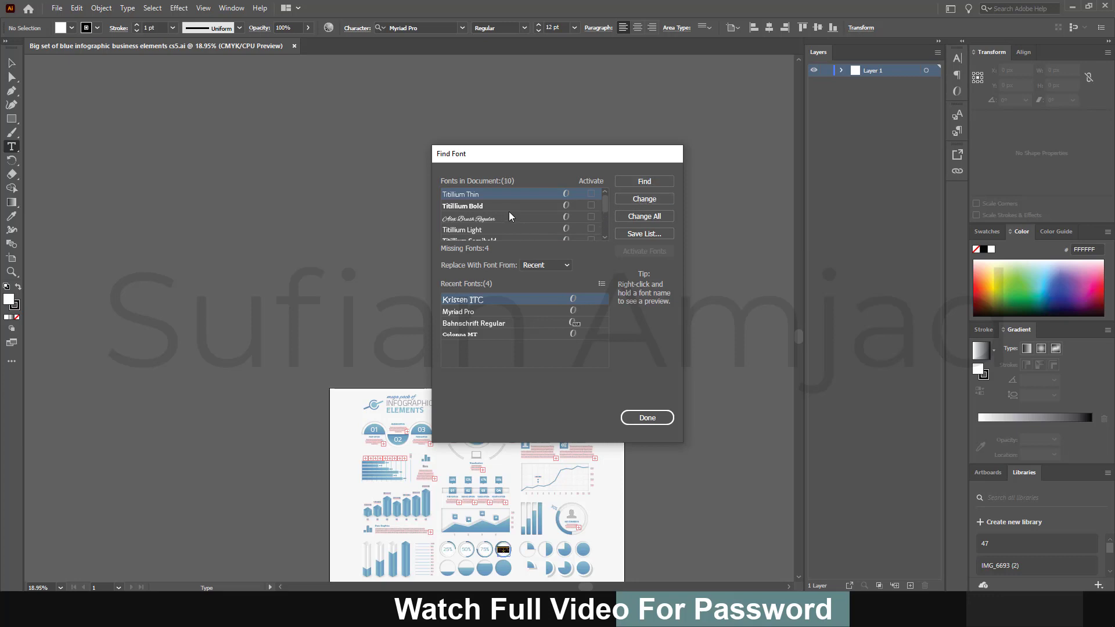
pyautogui.click(647, 417)
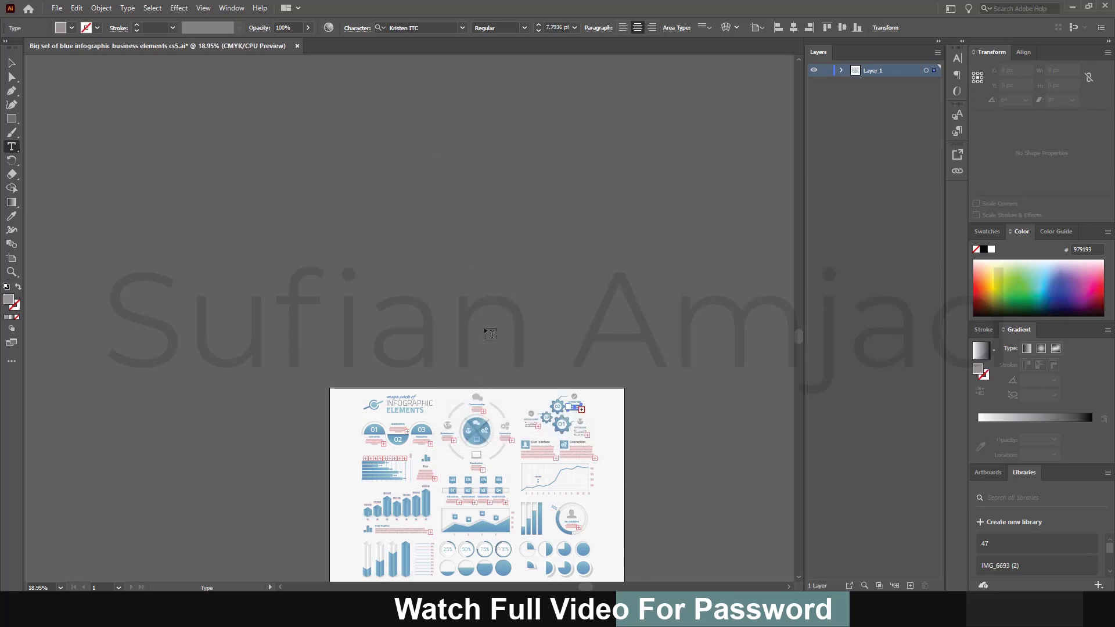
# - Set the whole FIRST OPTION paragraph in Trebuchet MS
pyautogui.scroll(-2, 479, 343)
pyautogui.scroll(-2, 475, 358)
pyautogui.scroll(5, 475, 358)
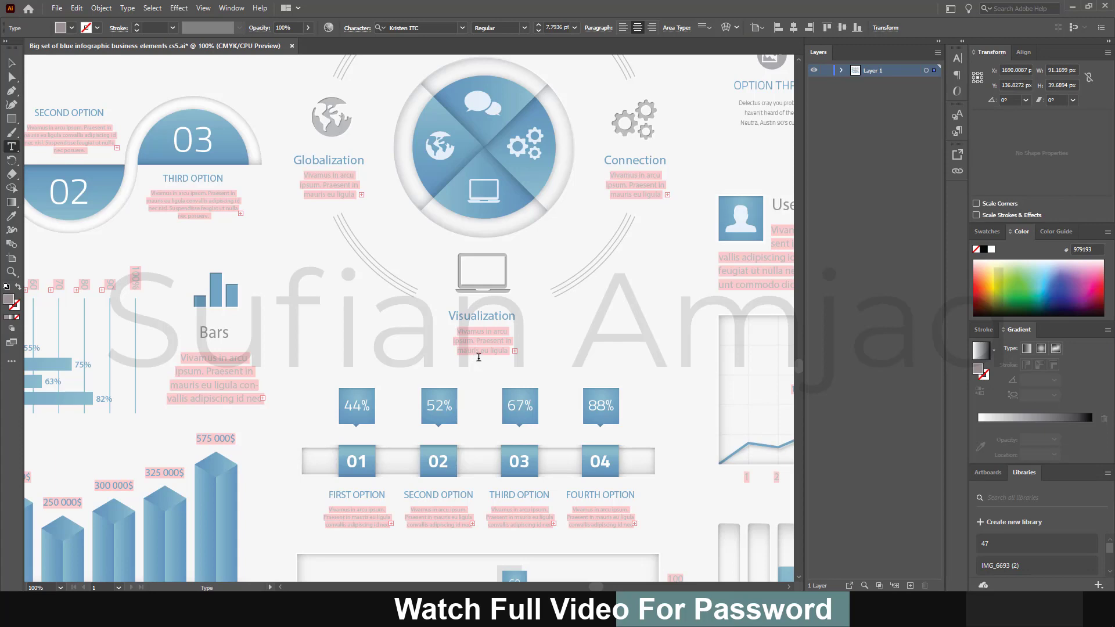
pyautogui.scroll(-2, 479, 357)
pyautogui.scroll(-2, 482, 355)
pyautogui.scroll(-2, 482, 355)
pyautogui.scroll(3, 388, 337)
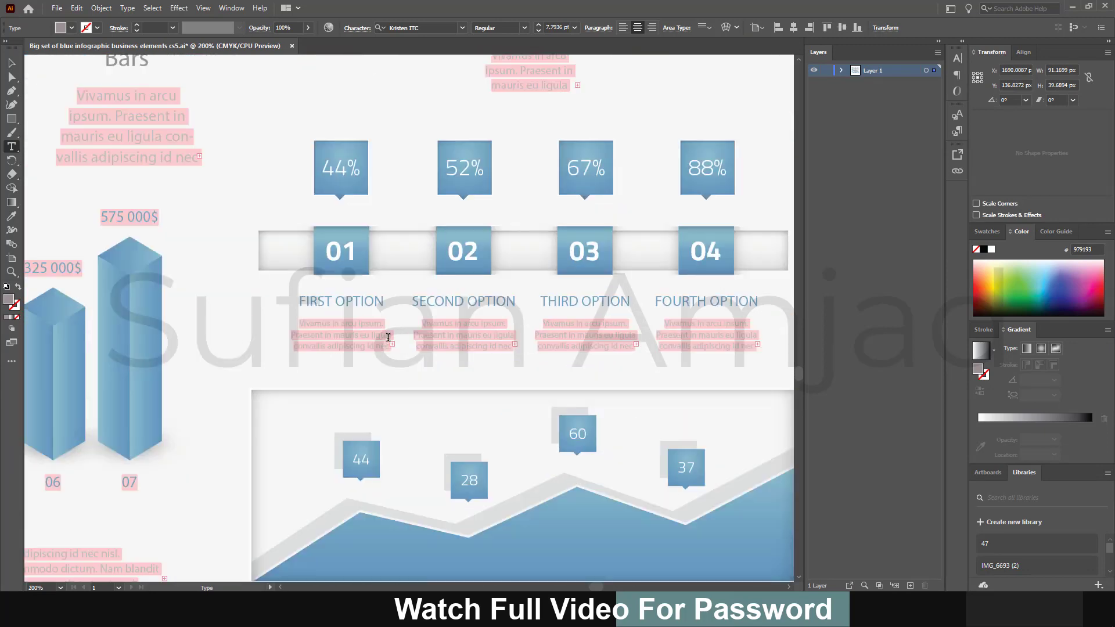
pyautogui.scroll(2, 388, 337)
pyautogui.click(369, 331)
pyautogui.hotkey('ctrl', 'a')
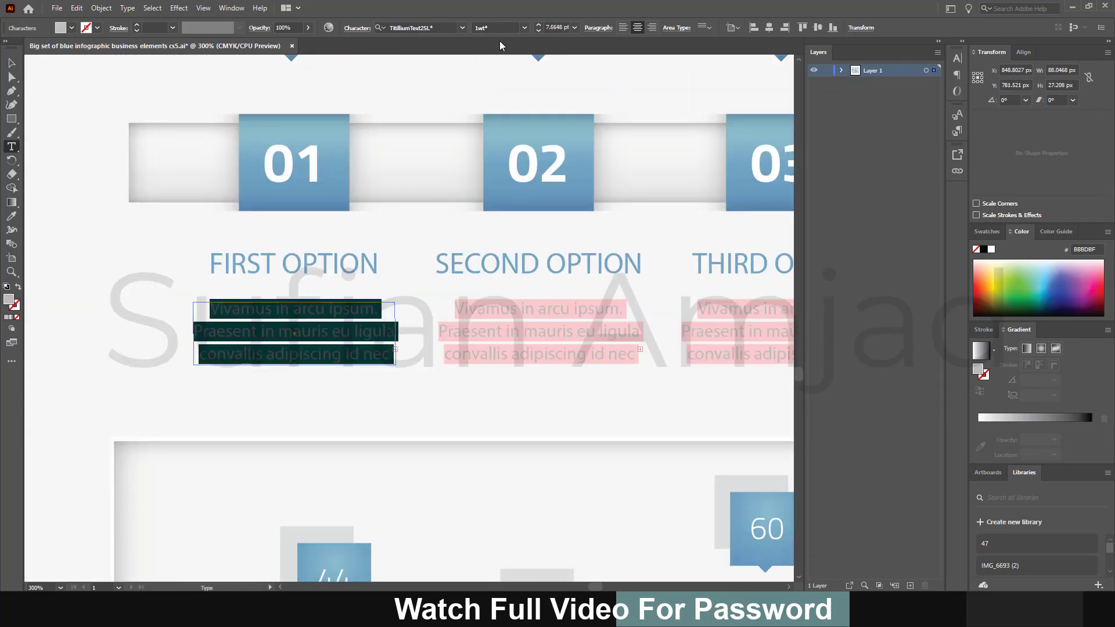
pyautogui.click(462, 28)
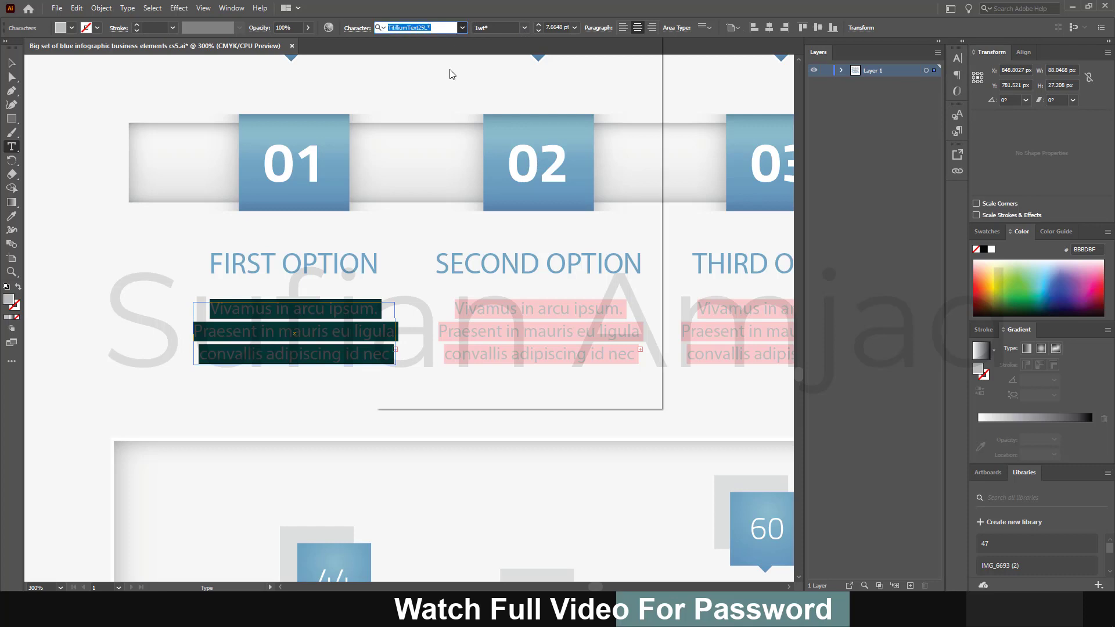
pyautogui.click(418, 402)
# - Inspect the blue bars by selecting their blue and white halves
pyautogui.hotkey('ctrl', '-')
pyautogui.hotkey('ctrl', '-')
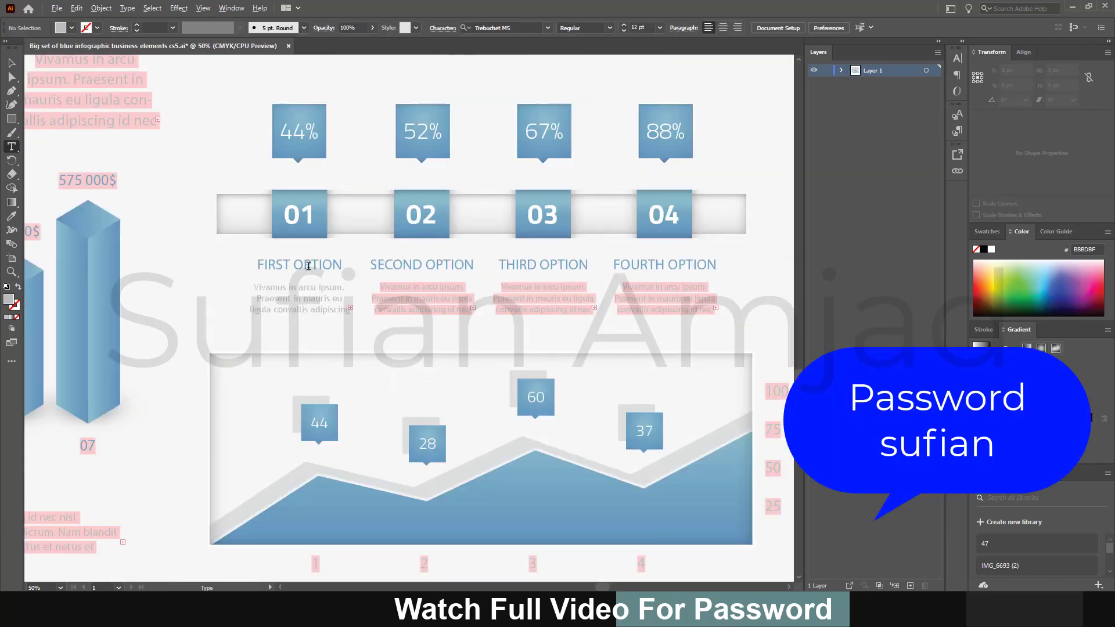
pyautogui.hotkey('ctrl', '-')
pyautogui.hotkey('ctrl', '-')
pyautogui.hotkey('ctrl', '-')
pyautogui.hotkey('ctrl', '-')
pyautogui.hotkey('ctrl', '-')
pyautogui.hotkey('ctrl', '-')
pyautogui.click(11, 63)
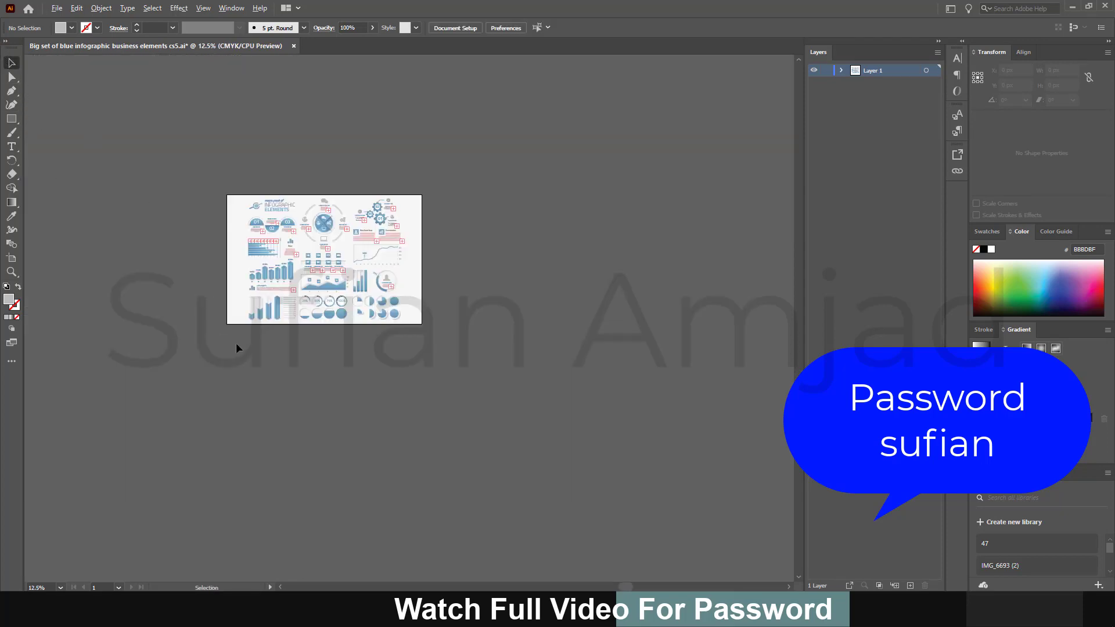
pyautogui.hotkey('ctrl', '1')
pyautogui.scroll(2, 370, 218)
pyautogui.scroll(5, 406, 236)
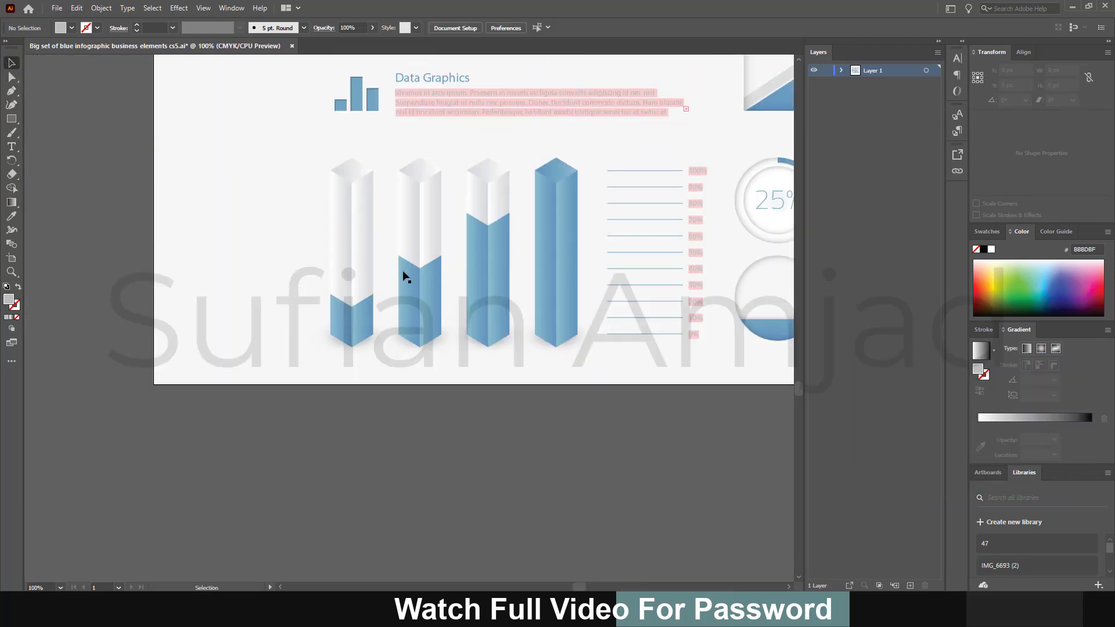
pyautogui.hotkey('ctrl', '+')
pyautogui.hotkey('ctrl', '+')
pyautogui.hotkey('ctrl', '+')
pyautogui.click(479, 320)
pyautogui.hotkey('ctrl', '-')
pyautogui.hotkey('ctrl', '-')
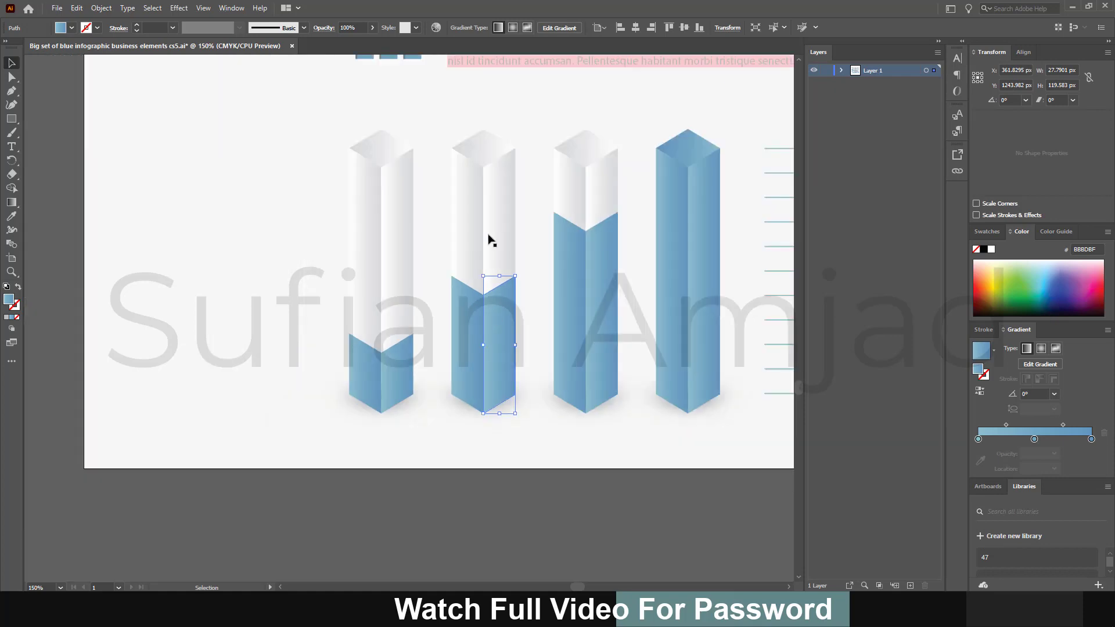
pyautogui.click(491, 235)
pyautogui.hotkey('ctrl', '+')
pyautogui.hotkey('ctrl', '+')
pyautogui.click(617, 194)
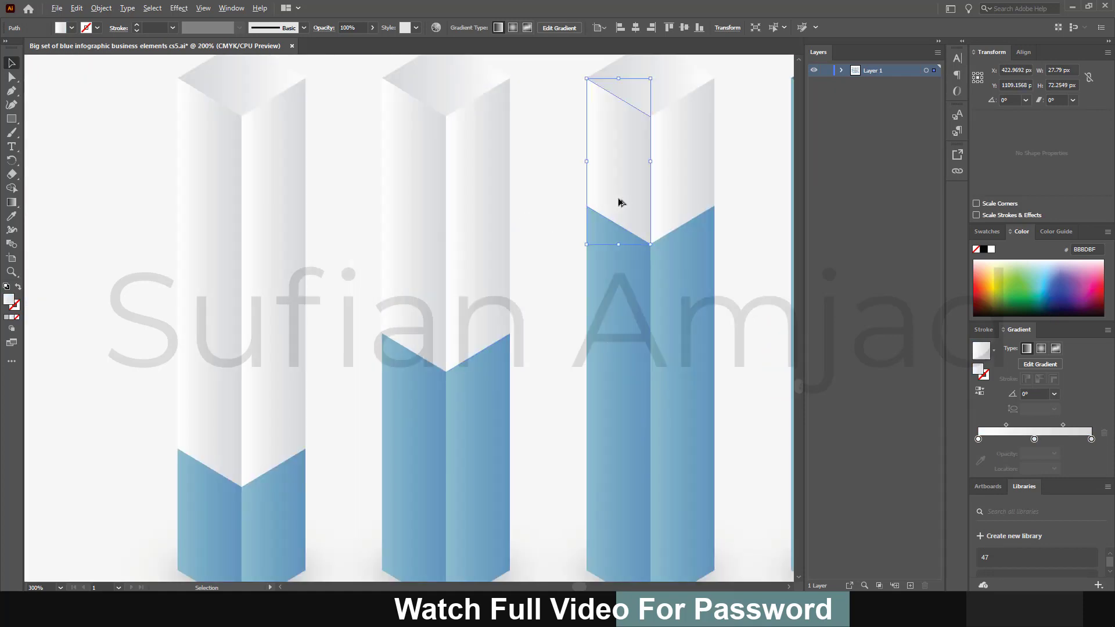
pyautogui.hotkey('ctrl', '-')
pyautogui.hotkey('ctrl', '-')
# - Test-move the fourth bar's blue face, undo it, and minimize Illustrator
pyautogui.hscroll(2, 628, 238)
pyautogui.moveTo(635, 256); pyautogui.dragTo(551, 312)
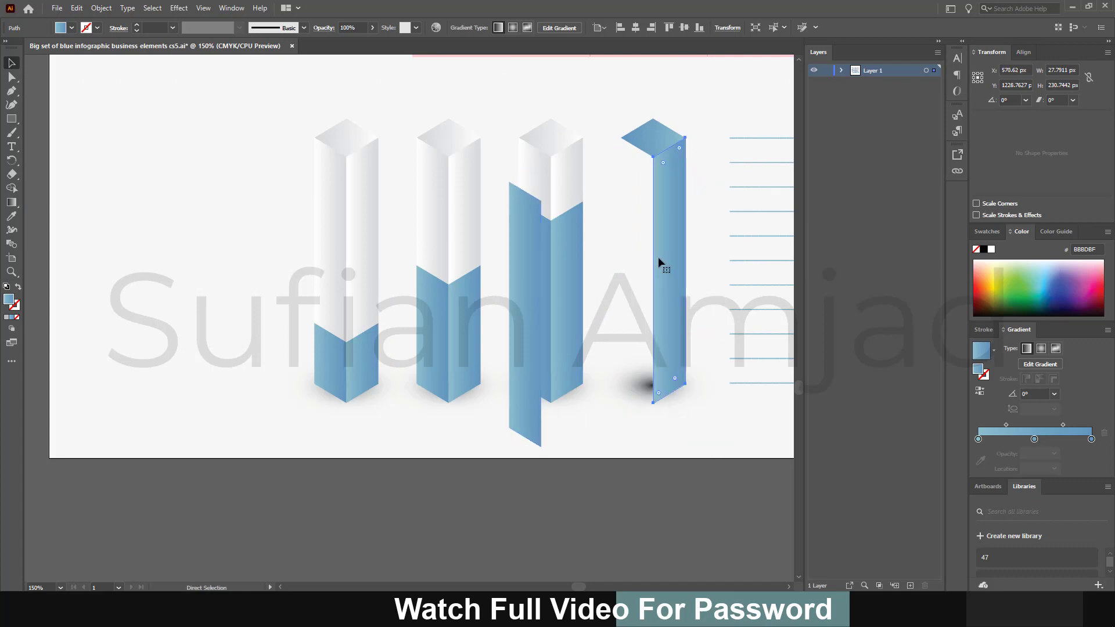
pyautogui.hotkey('ctrl', 'z')
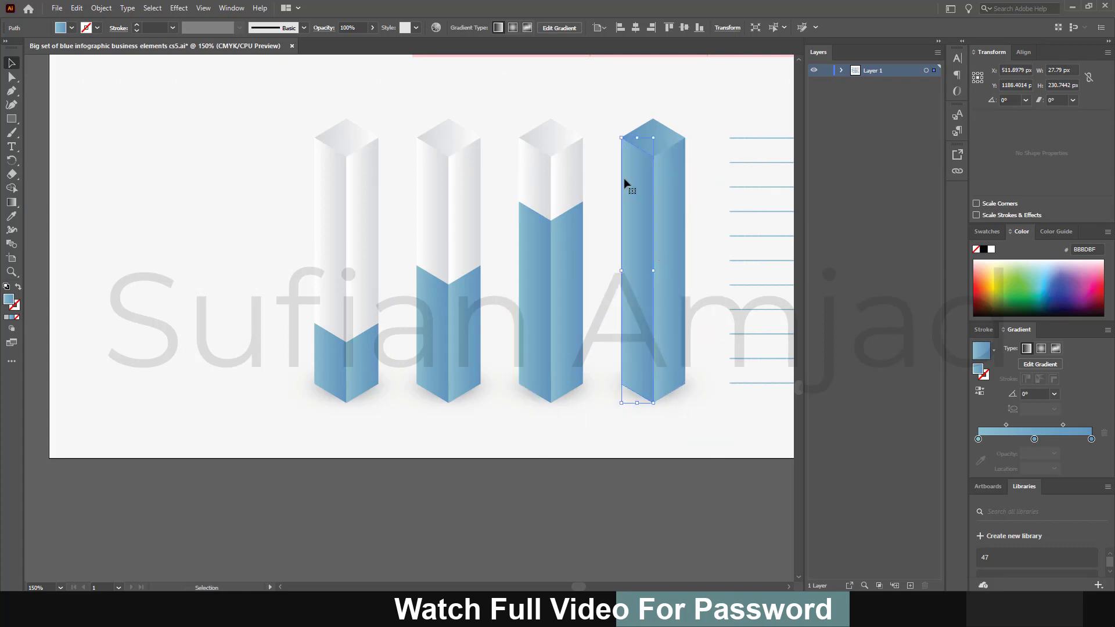
pyautogui.scroll(3, 611, 186)
pyautogui.click(1072, 8)
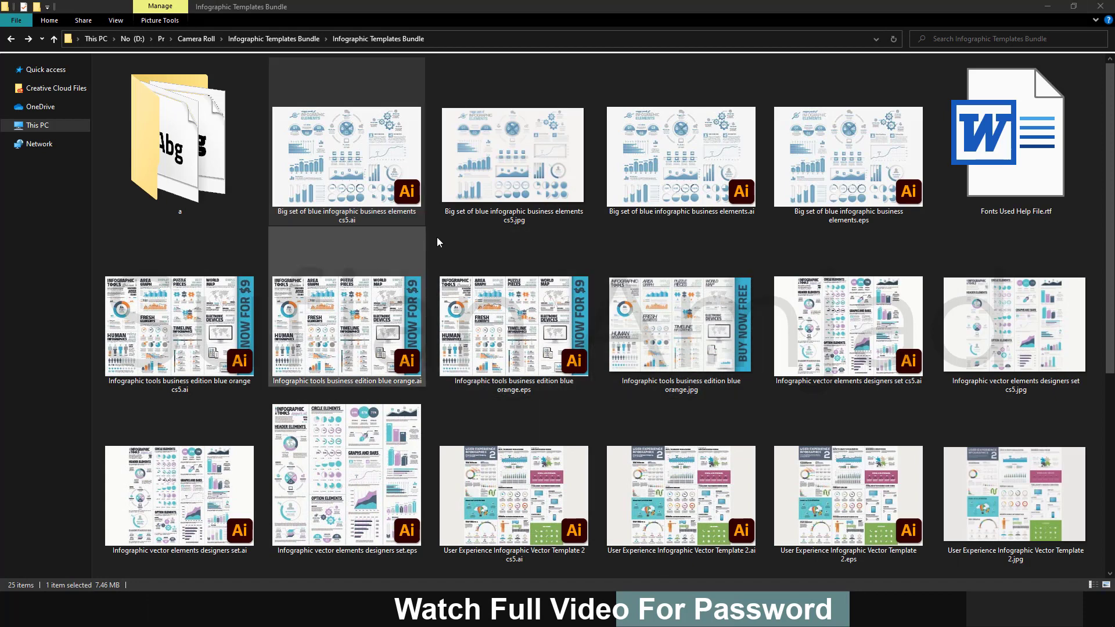
# - Open 'Infographic tools business edition blue orange cs5.ai' from File Explorer
pyautogui.click(309, 211)
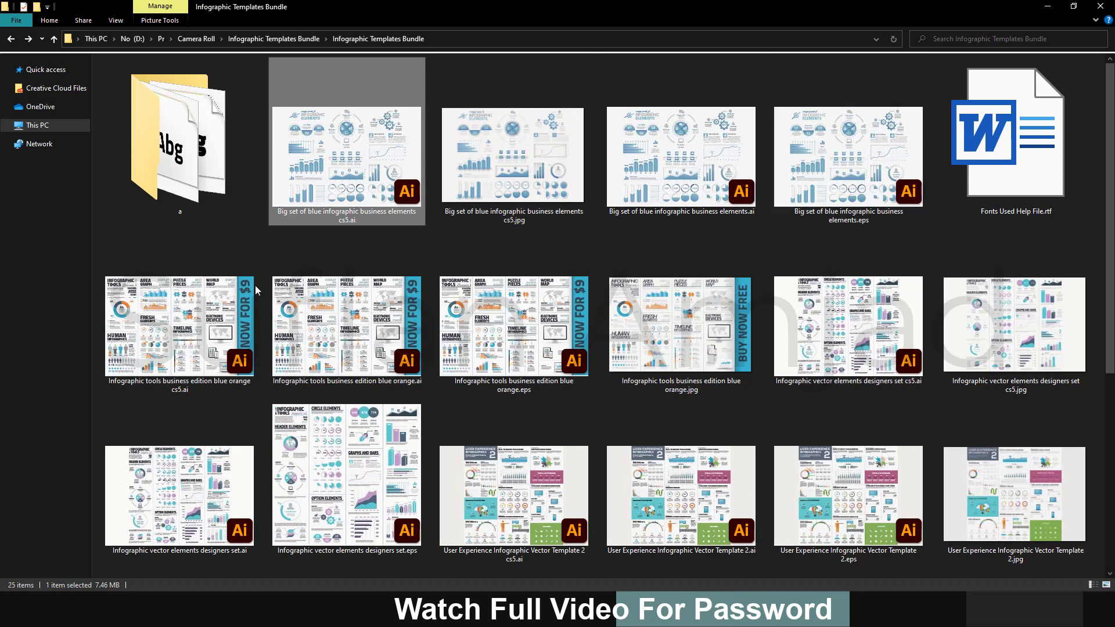
pyautogui.doubleClick(172, 342)
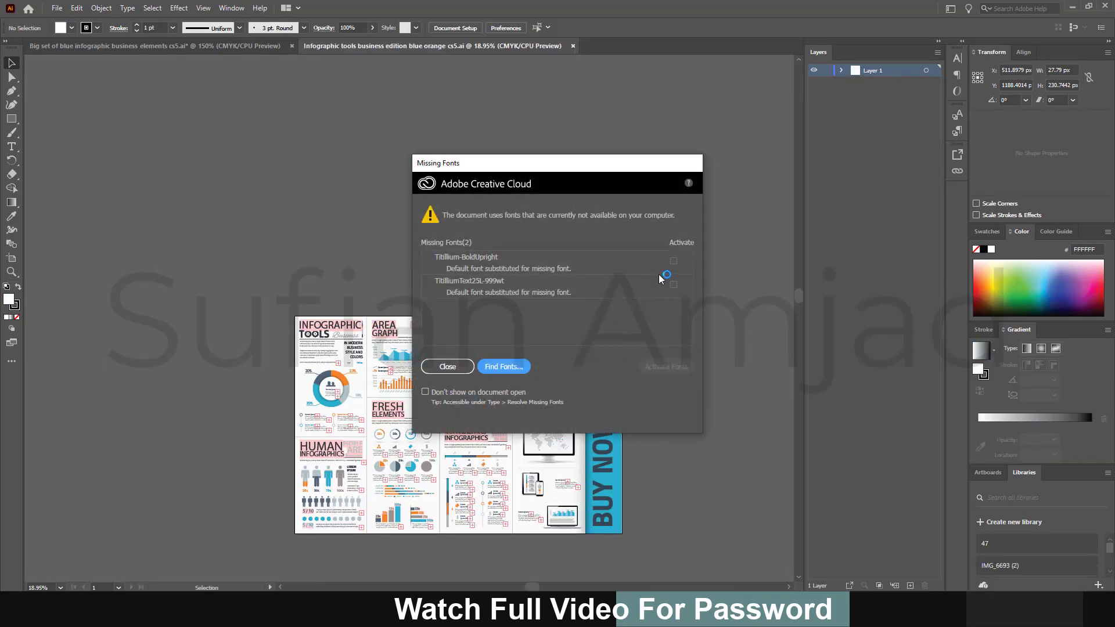
# - Dismiss the missing-fonts warning and inspect a headline and the area-graph shadow
pyautogui.click(465, 367)
pyautogui.scroll(4, 413, 404)
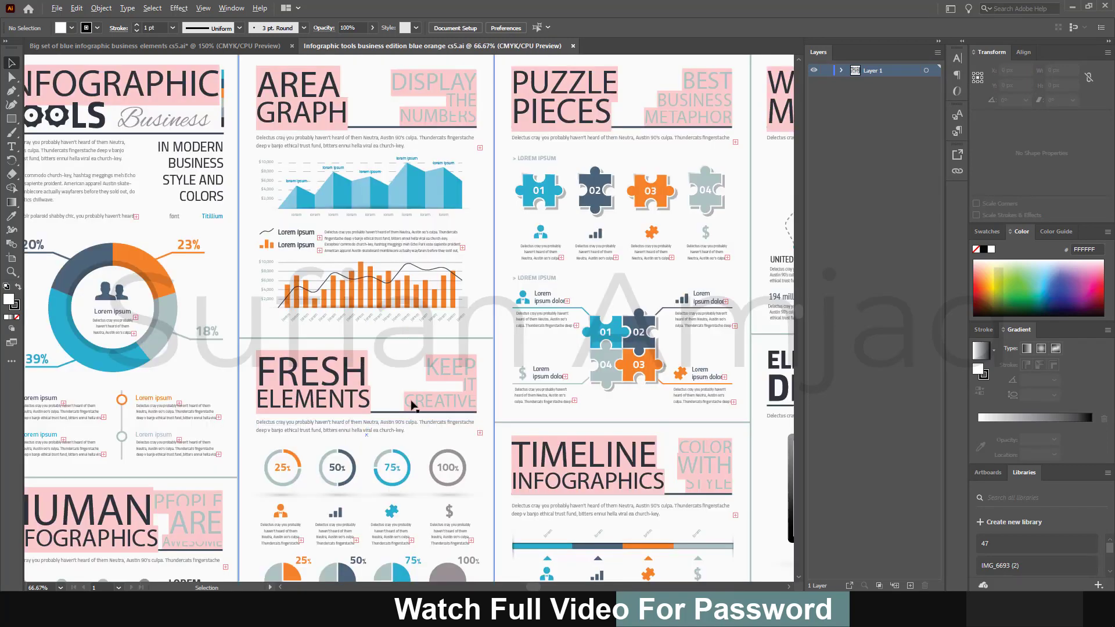
pyautogui.click(410, 383)
pyautogui.scroll(2, 367, 173)
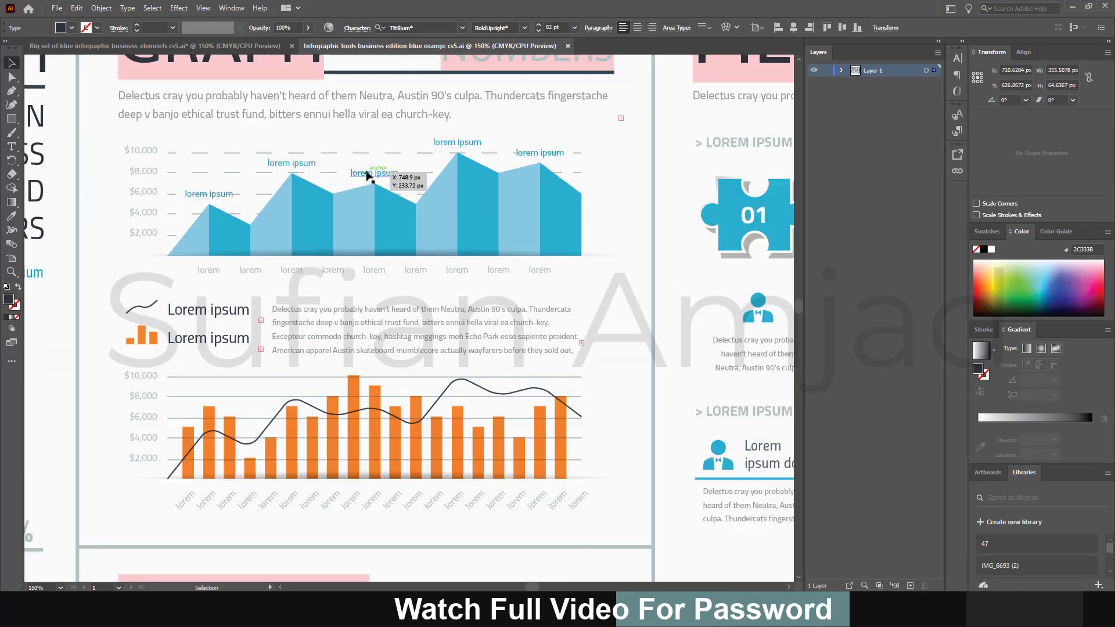
pyautogui.scroll(1, 370, 198)
pyautogui.click(279, 247)
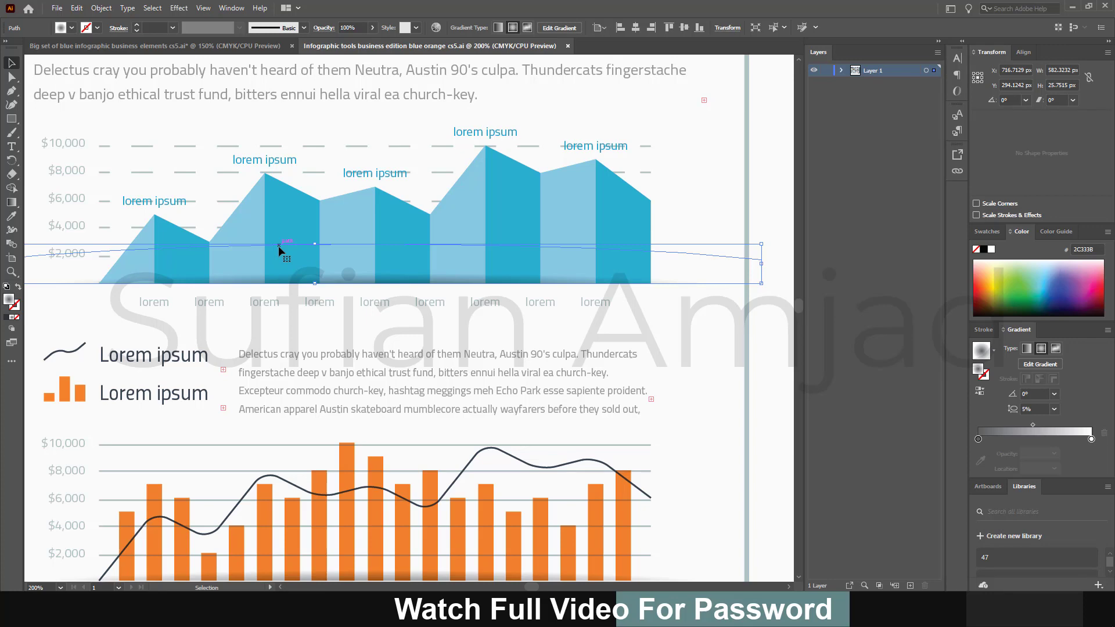
pyautogui.scroll(-3, 278, 246)
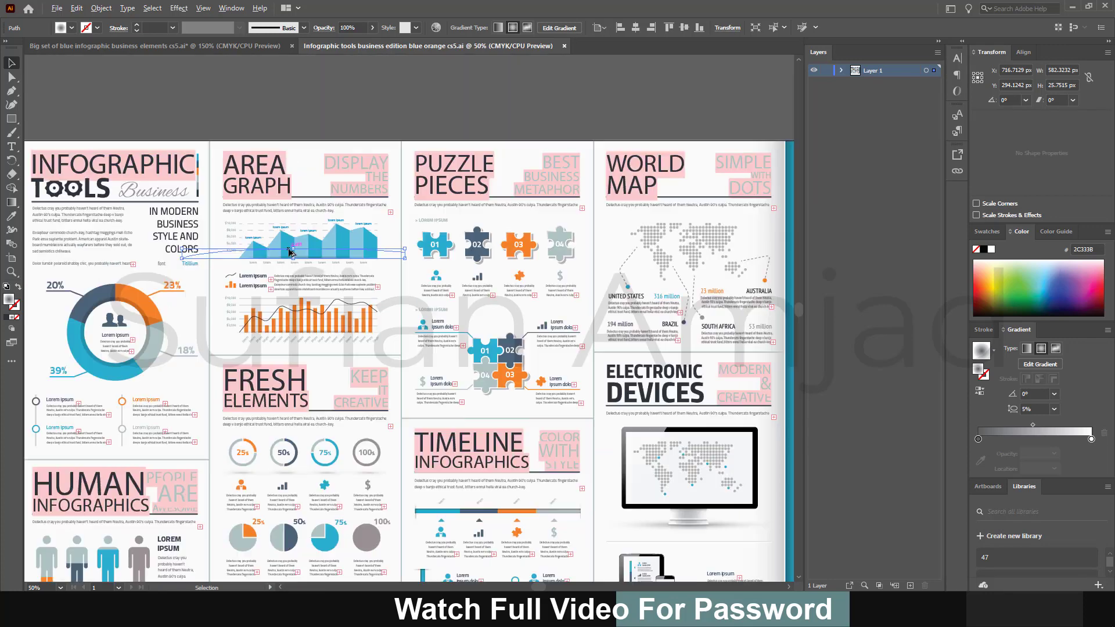
pyautogui.scroll(1, 526, 243)
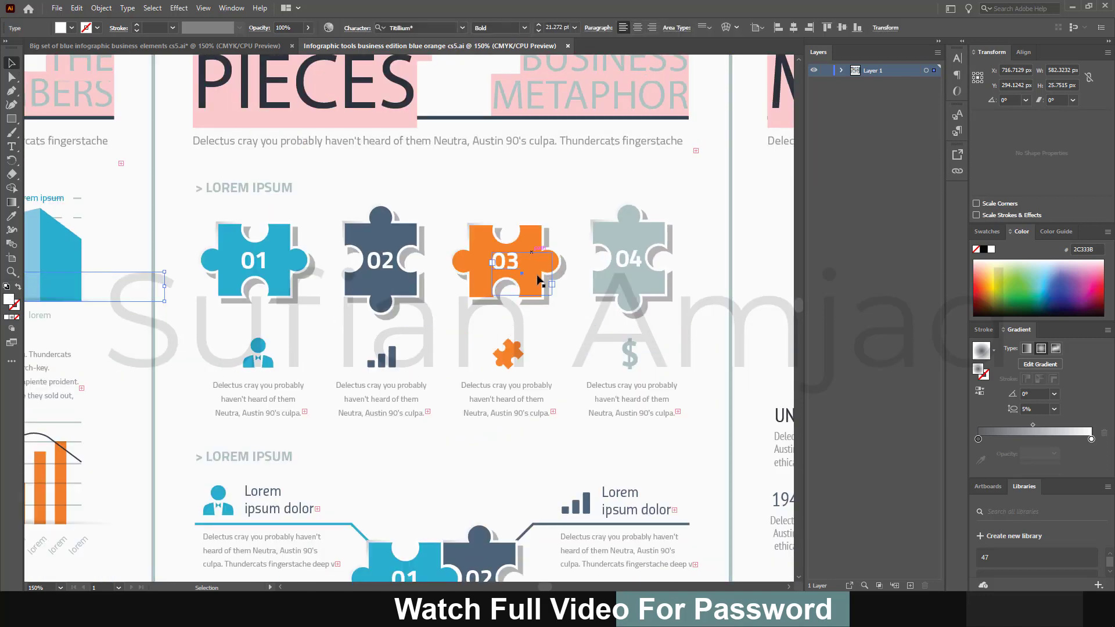
# - Test-move the orange 03 puzzle piece, undo it, browse the sheet, and minimize Illustrator
pyautogui.moveTo(527, 243); pyautogui.dragTo(343, 244)
pyautogui.hotkey('ctrl', 'z')
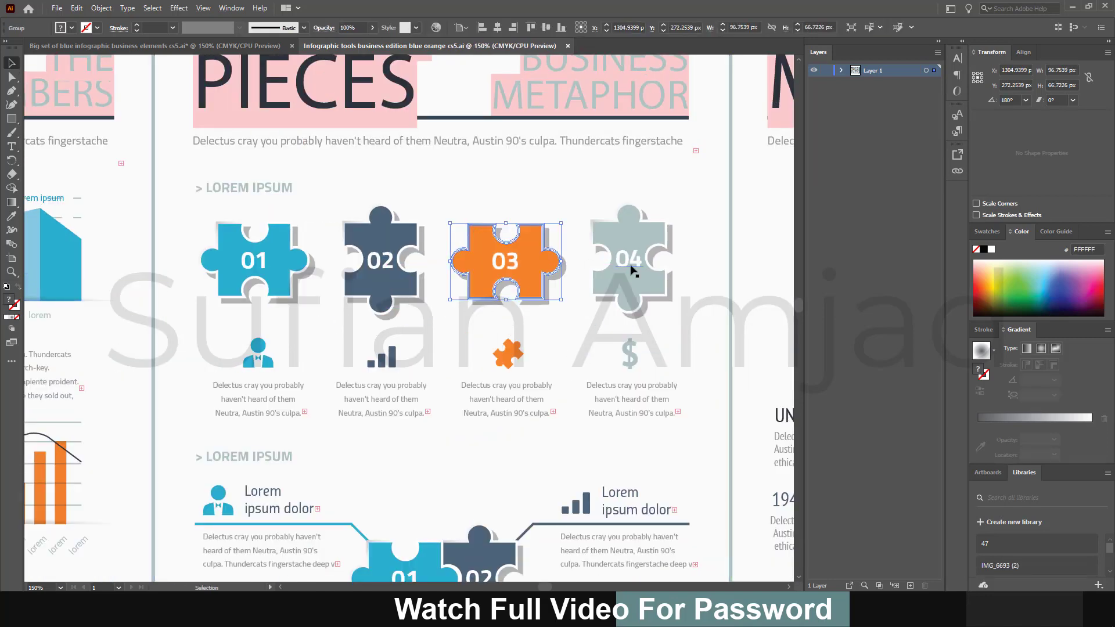
pyautogui.click(632, 259)
pyautogui.scroll(-3, 631, 244)
pyautogui.scroll(-1, 632, 243)
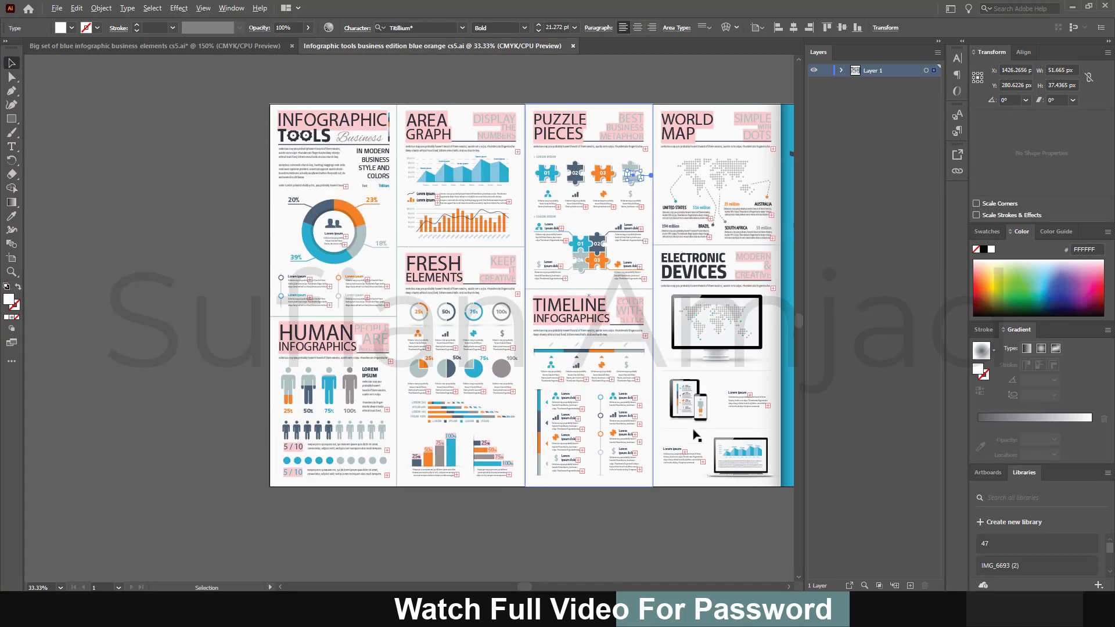
pyautogui.scroll(8, 764, 428)
pyautogui.scroll(1, 770, 375)
pyautogui.scroll(3, 755, 337)
pyautogui.scroll(2, 743, 298)
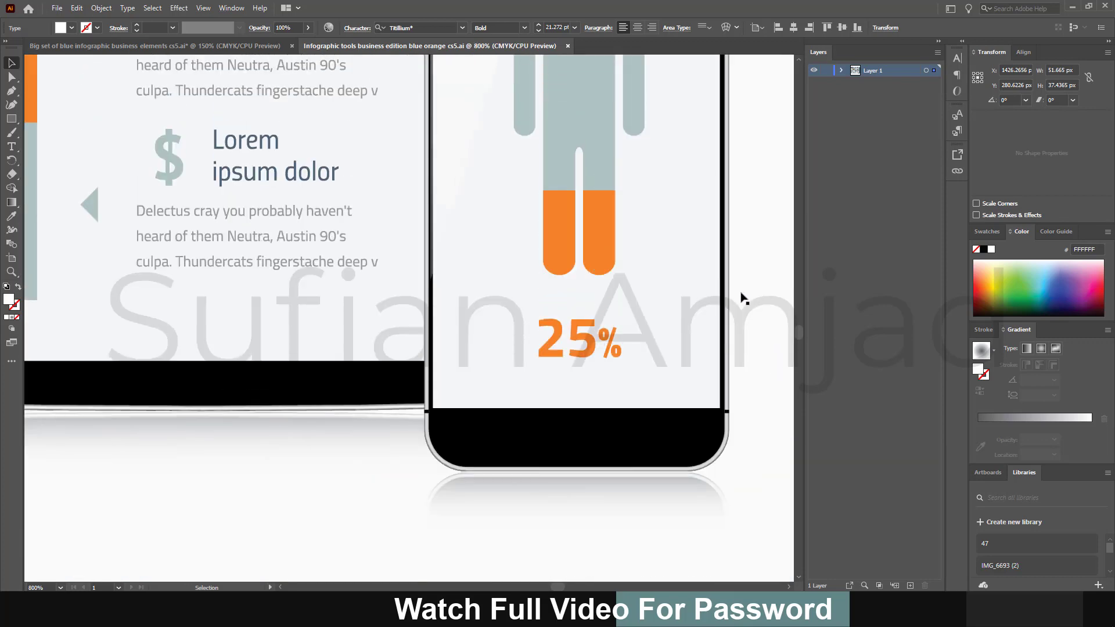
pyautogui.scroll(-3, 743, 290)
pyautogui.hscroll(-3, 257, 406)
pyautogui.scroll(1, 257, 406)
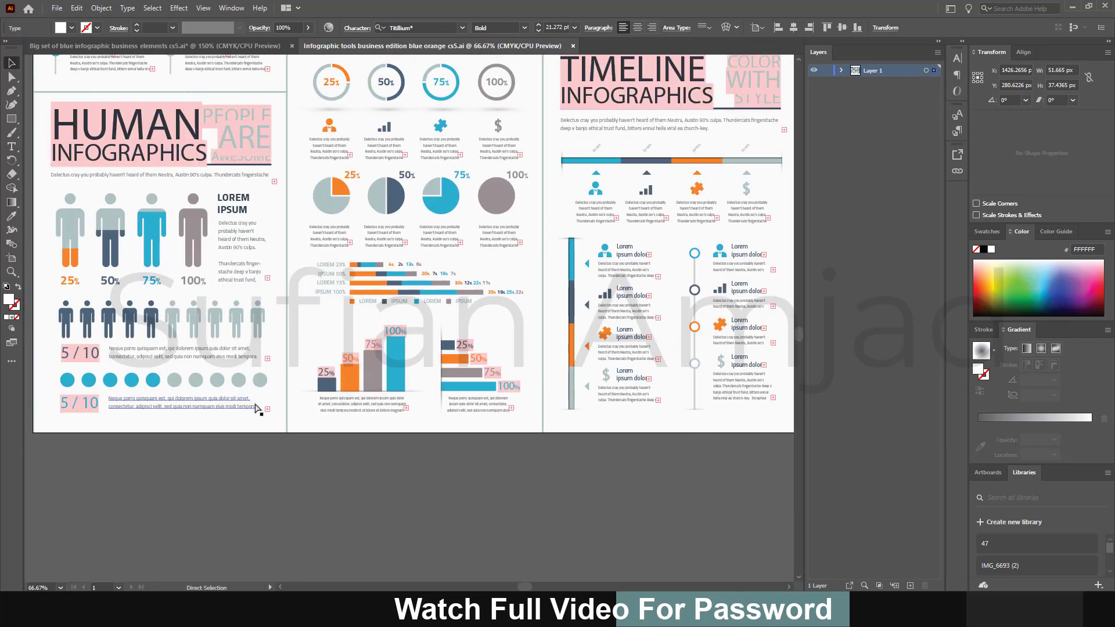
pyautogui.scroll(1, 255, 408)
pyautogui.scroll(2, 256, 408)
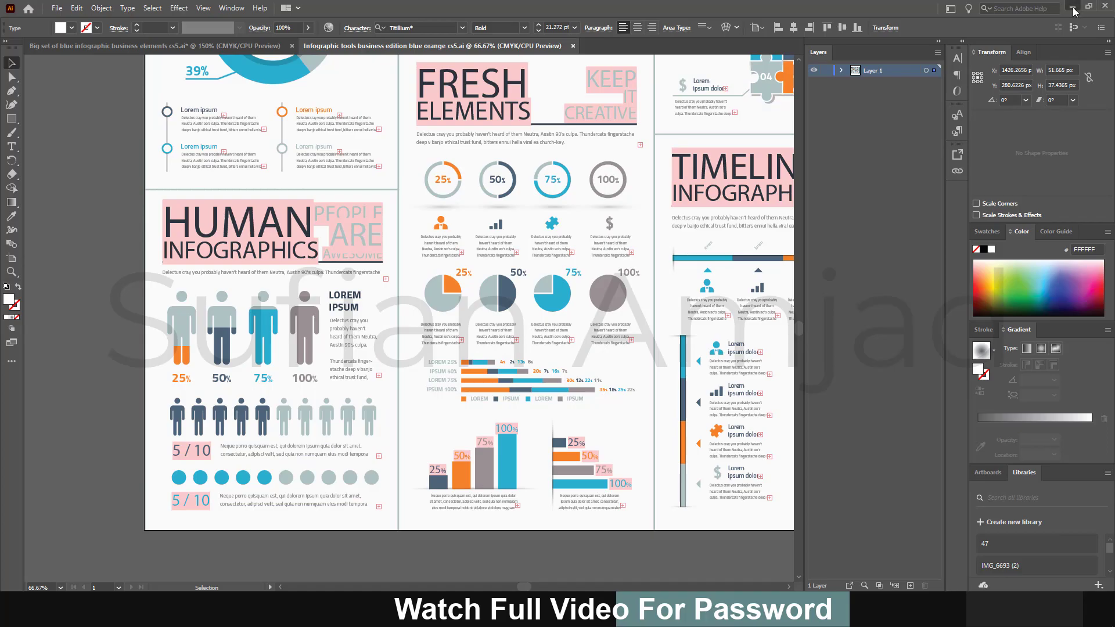
pyautogui.click(1073, 8)
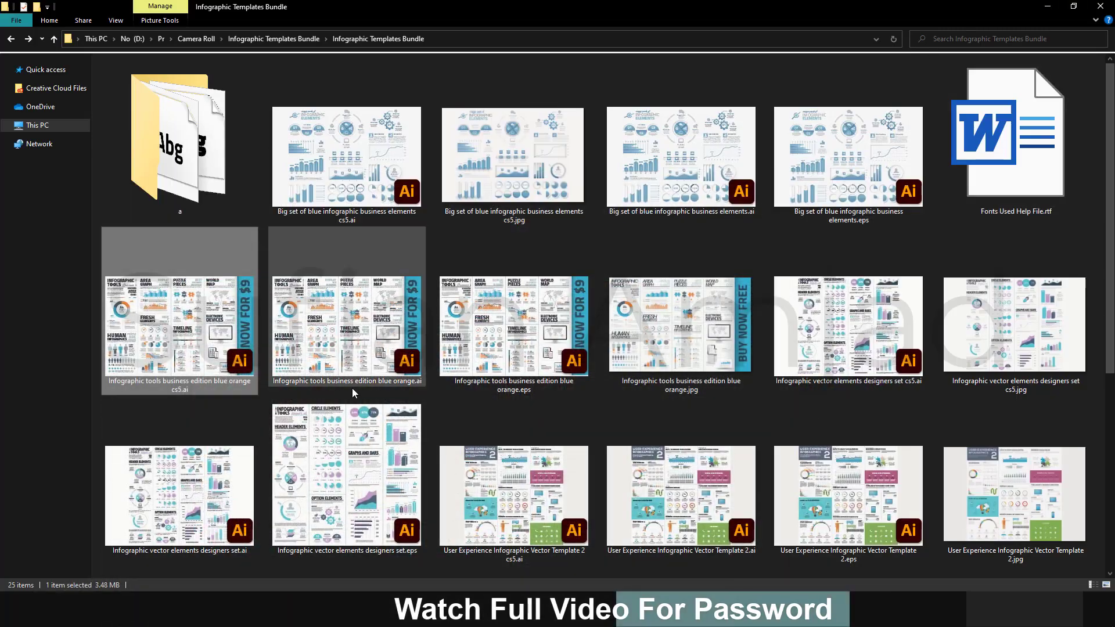
# - Open 'Infographic vector elements designers set cs5.ai' from the bundle folder
pyautogui.click(409, 366)
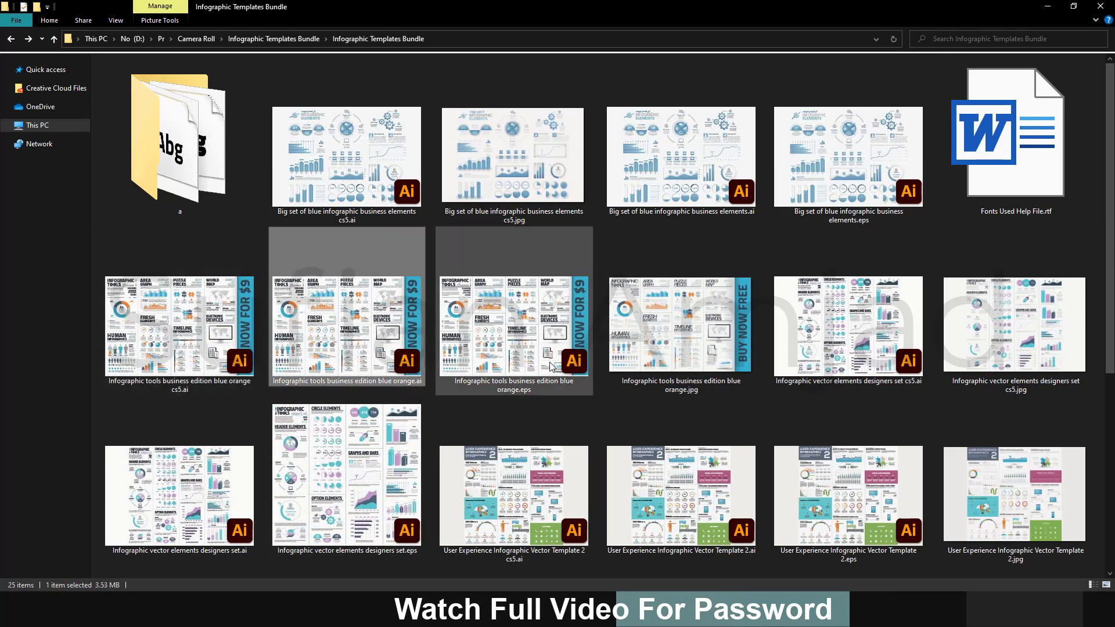
pyautogui.click(850, 334)
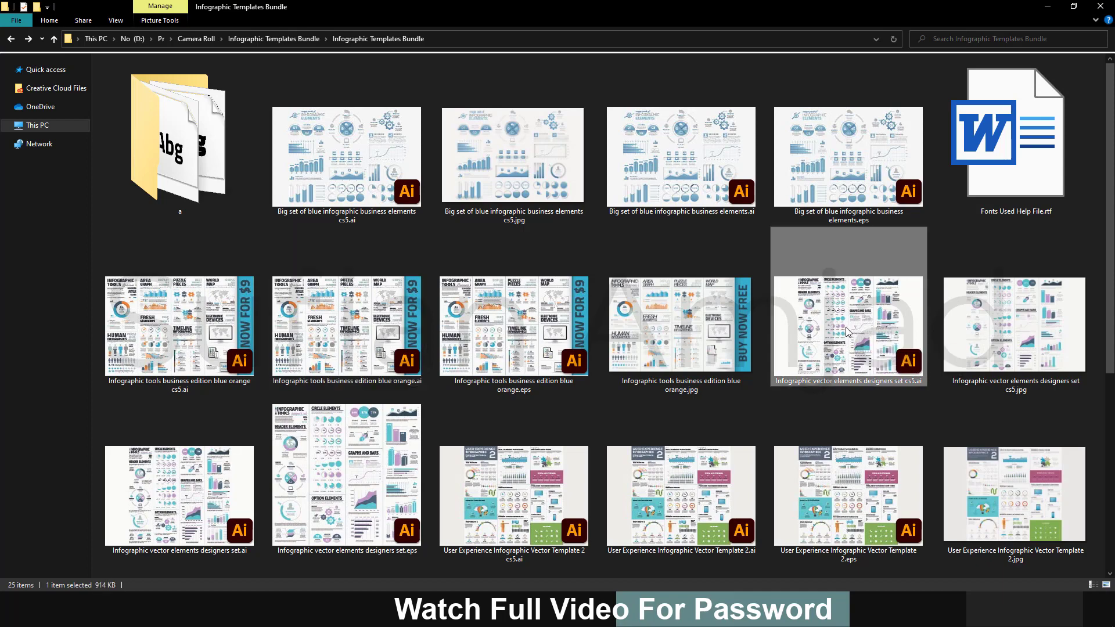
pyautogui.doubleClick(856, 323)
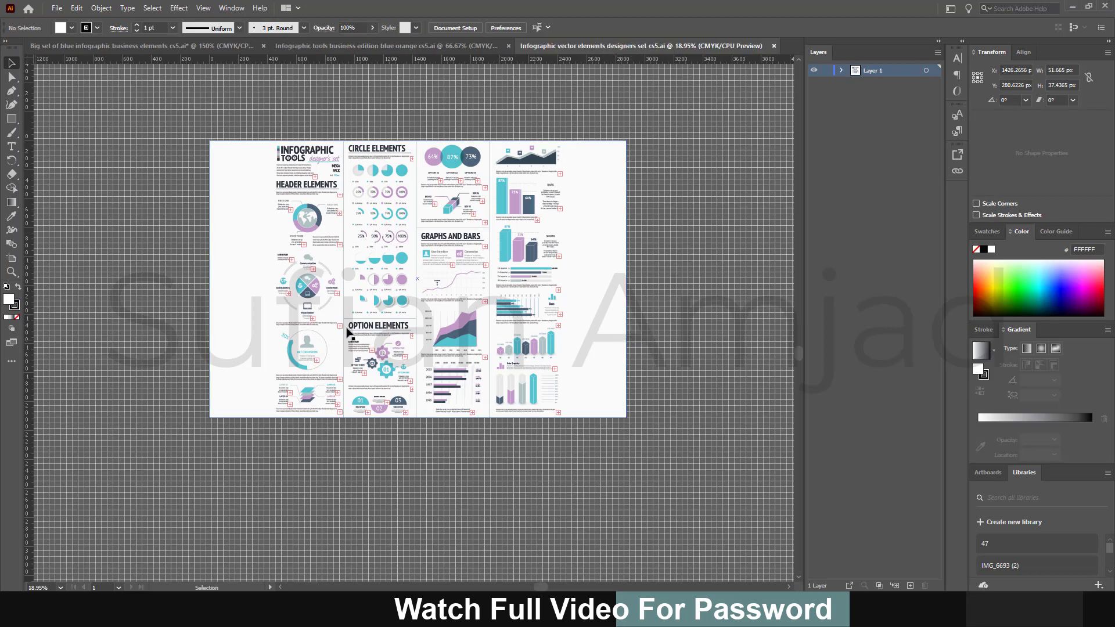
# - Browse the designers set cs5.ai graphs and options, then minimize Illustrator to reveal the bundle folder
pyautogui.scroll(4, 348, 332)
pyautogui.scroll(1, 473, 209)
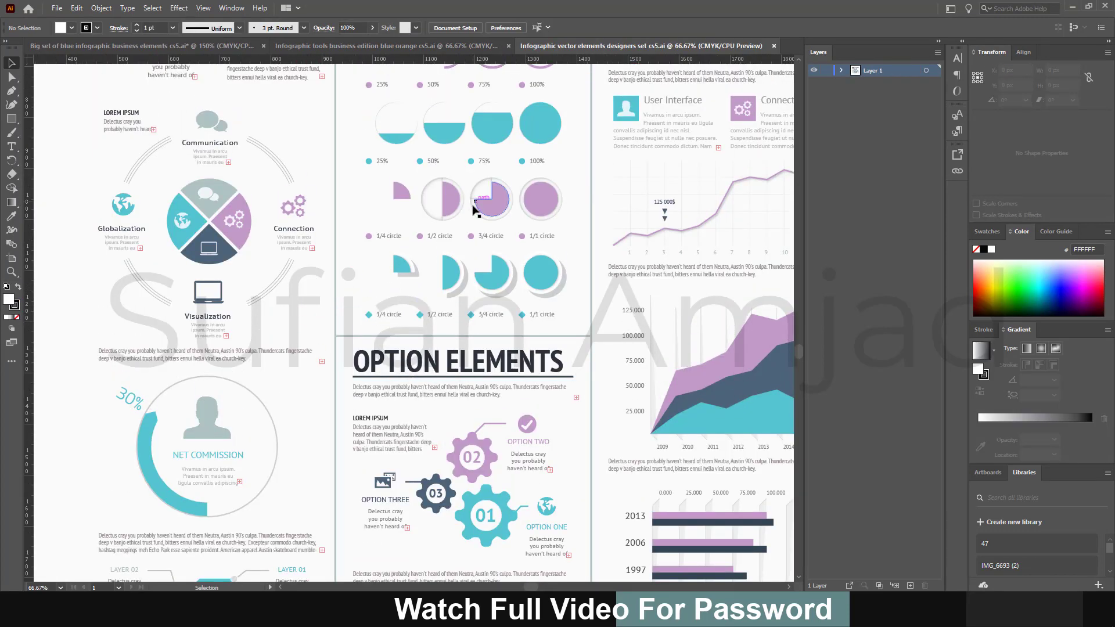
pyautogui.scroll(2, 475, 220)
pyautogui.scroll(1, 473, 226)
pyautogui.scroll(3, 441, 185)
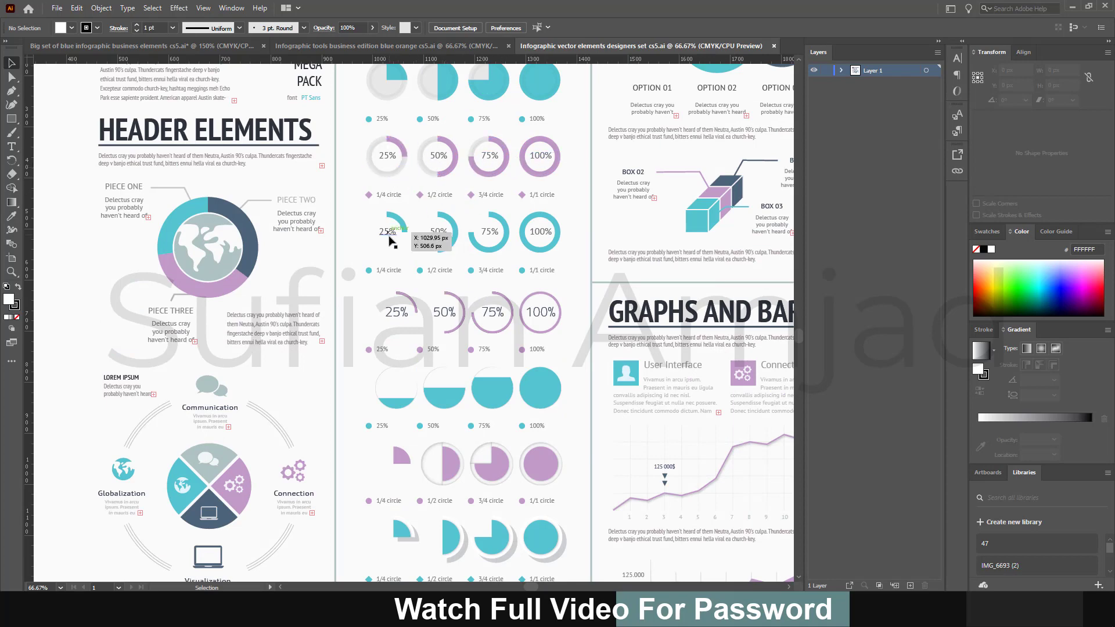
pyautogui.scroll(-1, 523, 250)
pyautogui.scroll(-2, 398, 404)
pyautogui.scroll(-2, 572, 400)
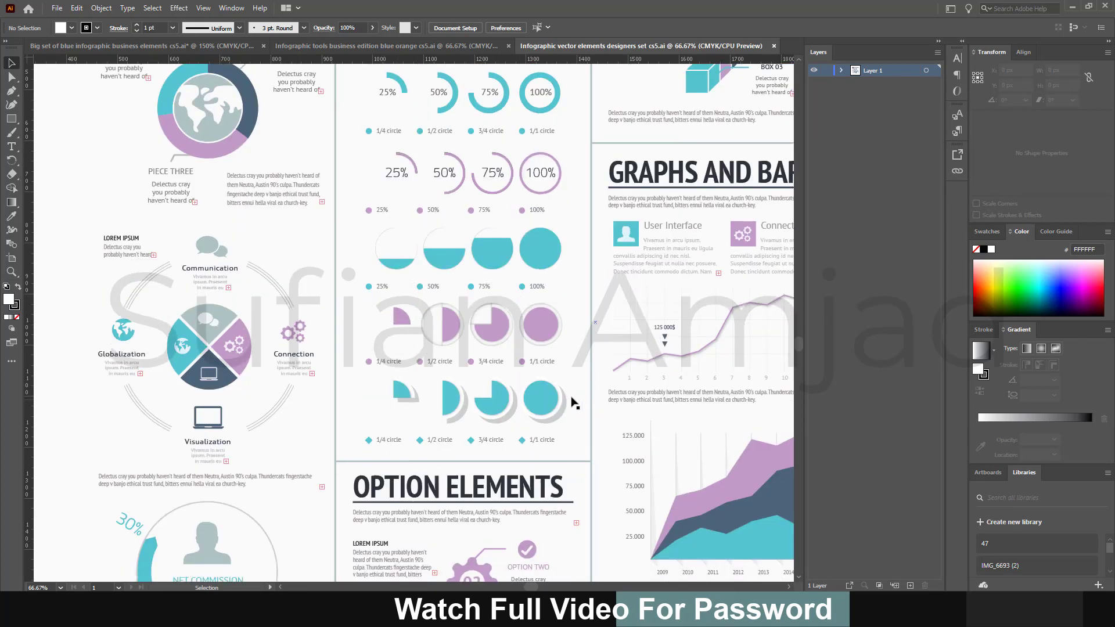
pyautogui.scroll(-4, 572, 400)
pyautogui.scroll(-2, 189, 389)
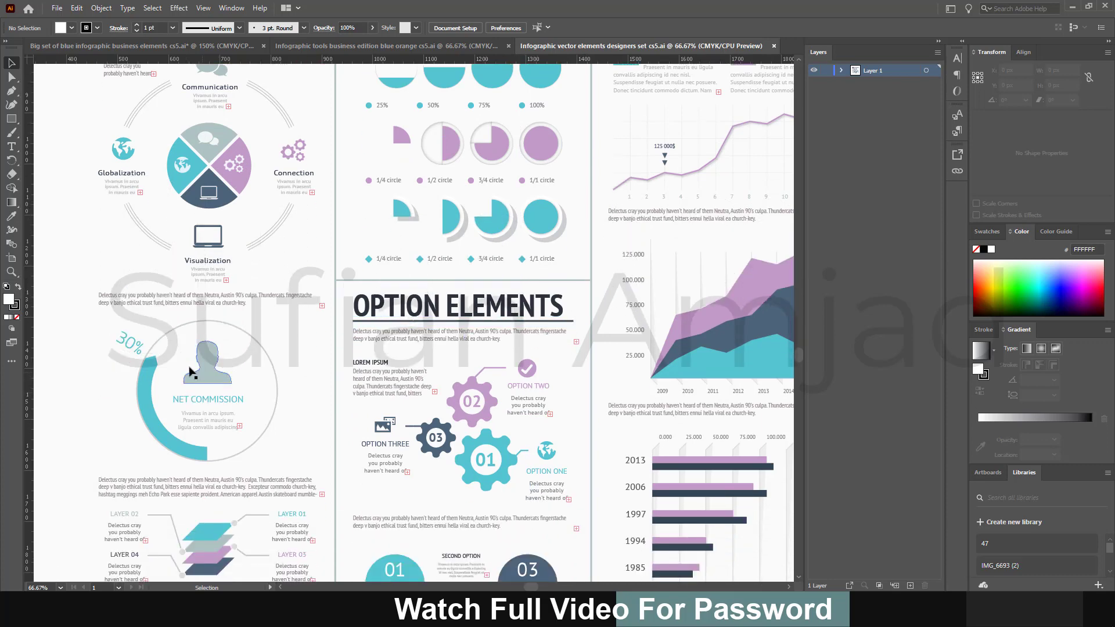
pyautogui.scroll(-2, 295, 396)
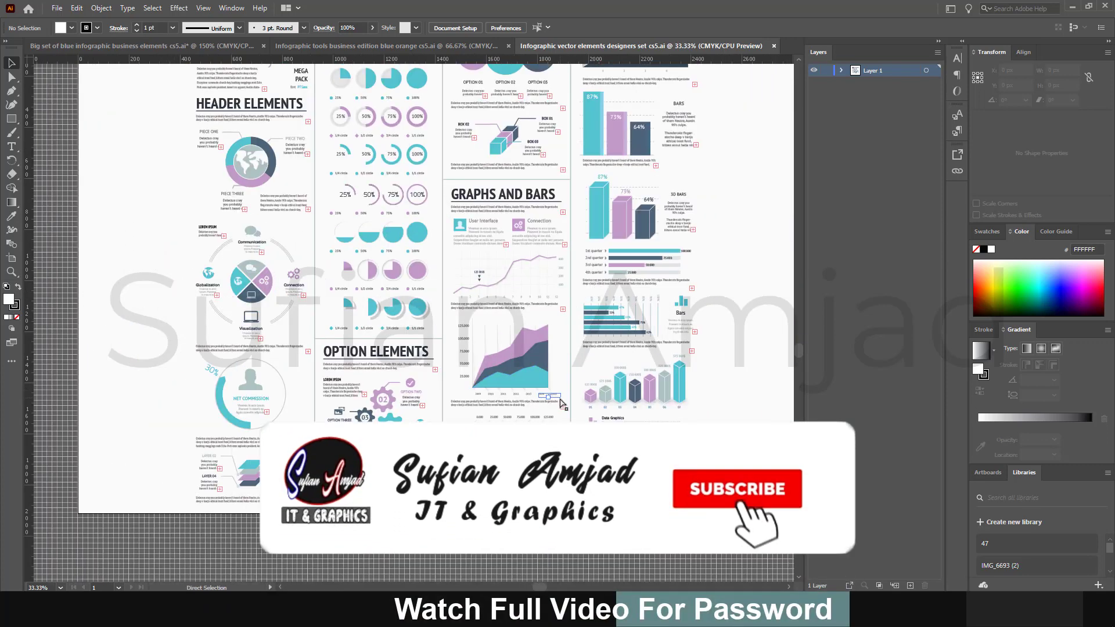
pyautogui.hscroll(2, 592, 366)
pyautogui.scroll(1, 593, 261)
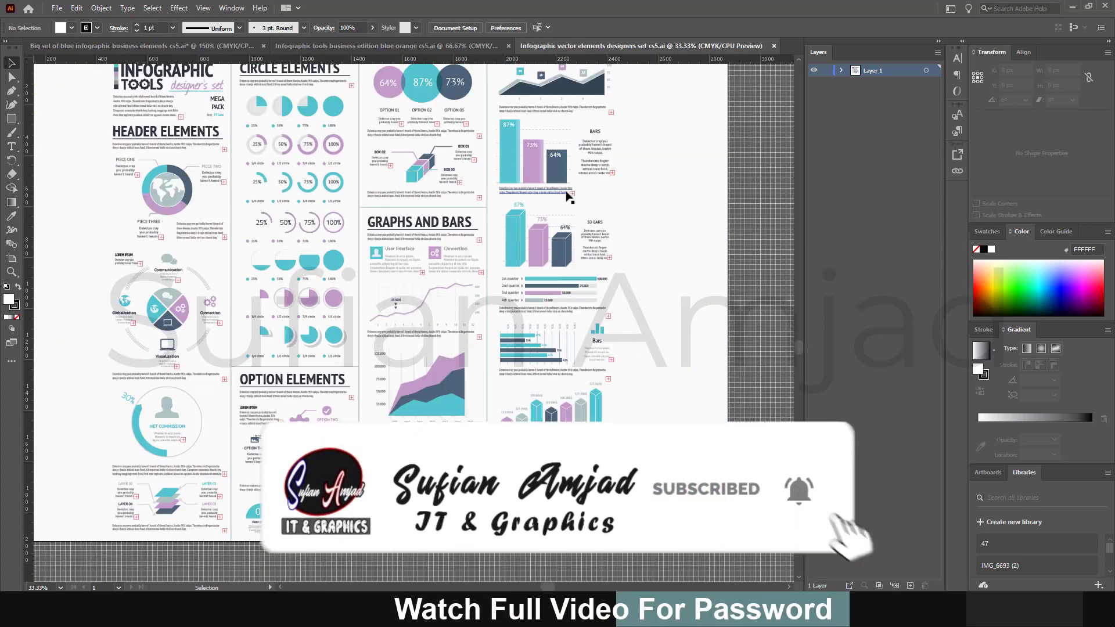
pyautogui.scroll(2, 560, 511)
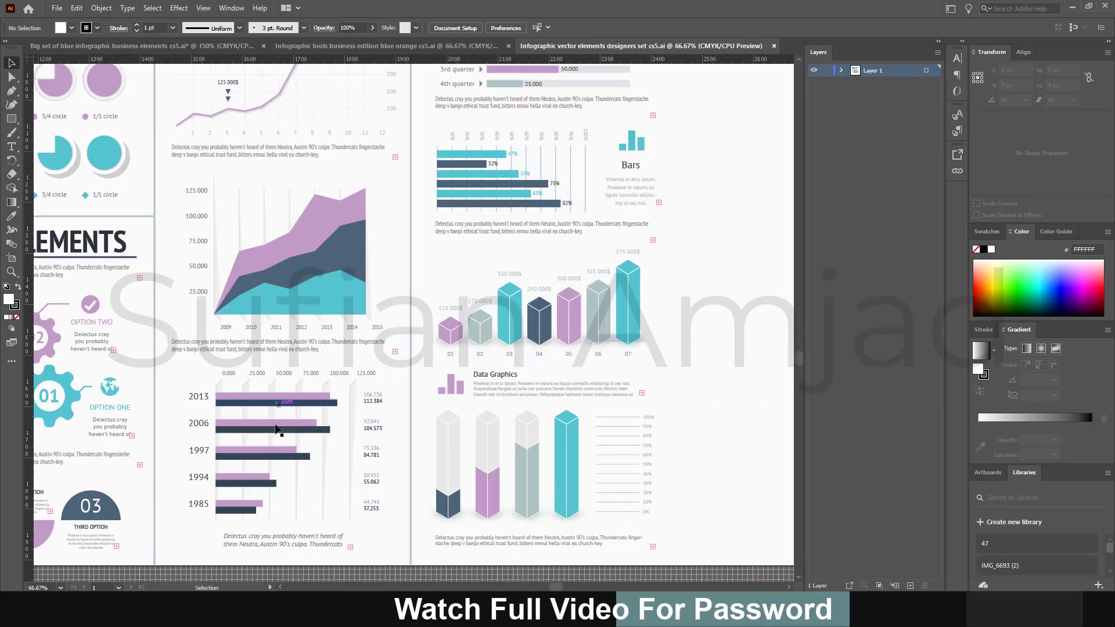
pyautogui.click(1073, 6)
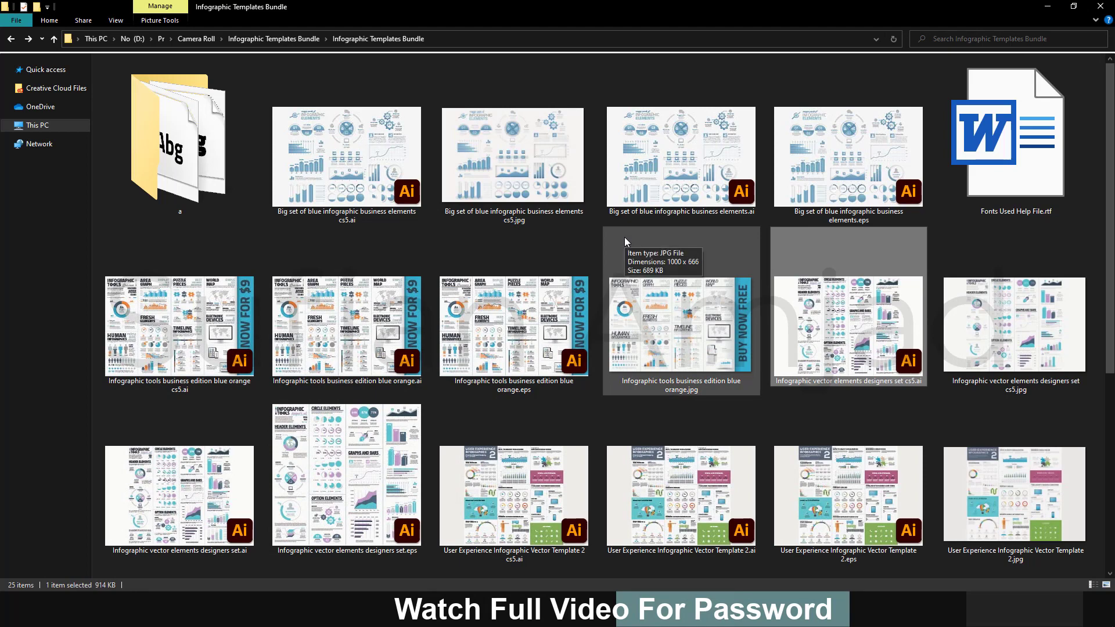
# - Open User Experience Infographic Vector Templates cs5.ai from the bundle folder in Illustrator
pyautogui.scroll(-5, 625, 238)
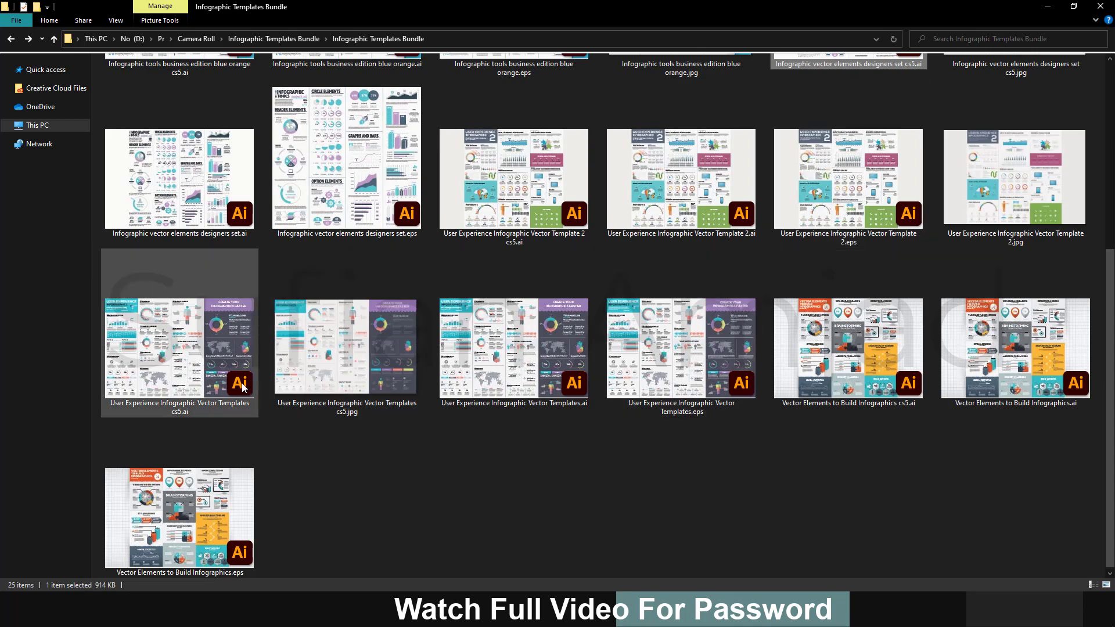
pyautogui.doubleClick(206, 343)
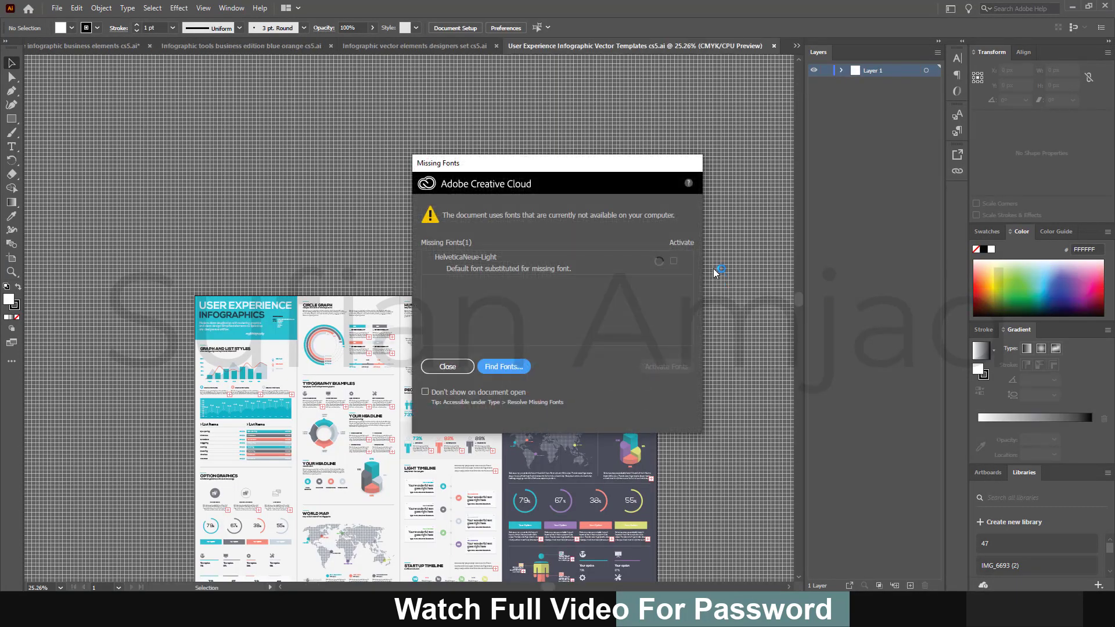
# - Dismiss the missing HelveticaNeue-Light font warning and delete the template's large background group
pyautogui.click(442, 367)
pyautogui.scroll(1, 248, 422)
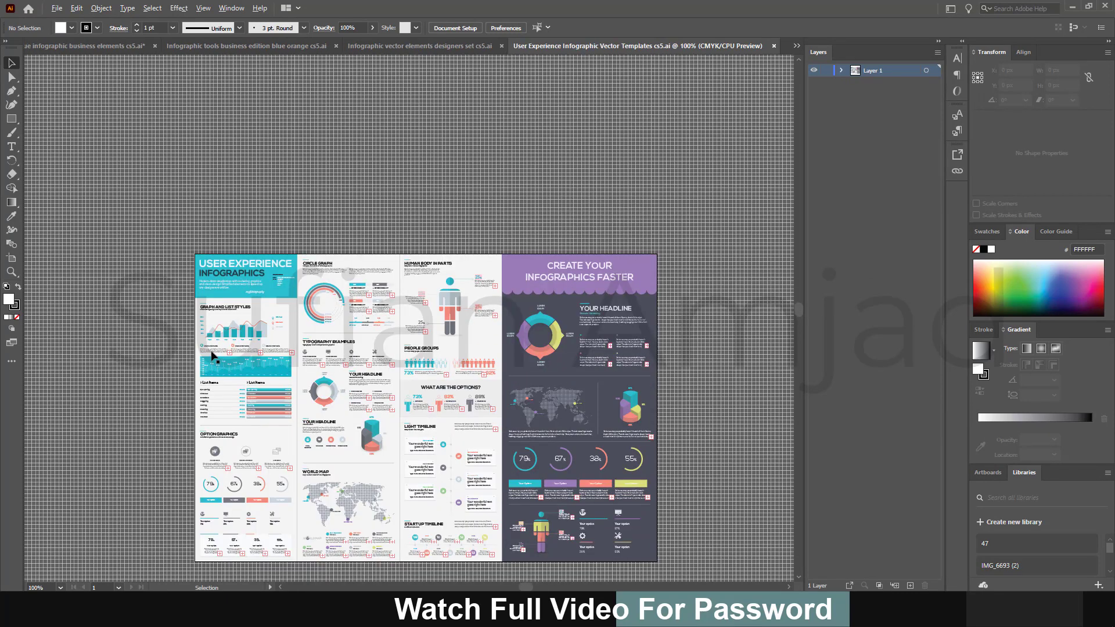
pyautogui.scroll(3, 211, 356)
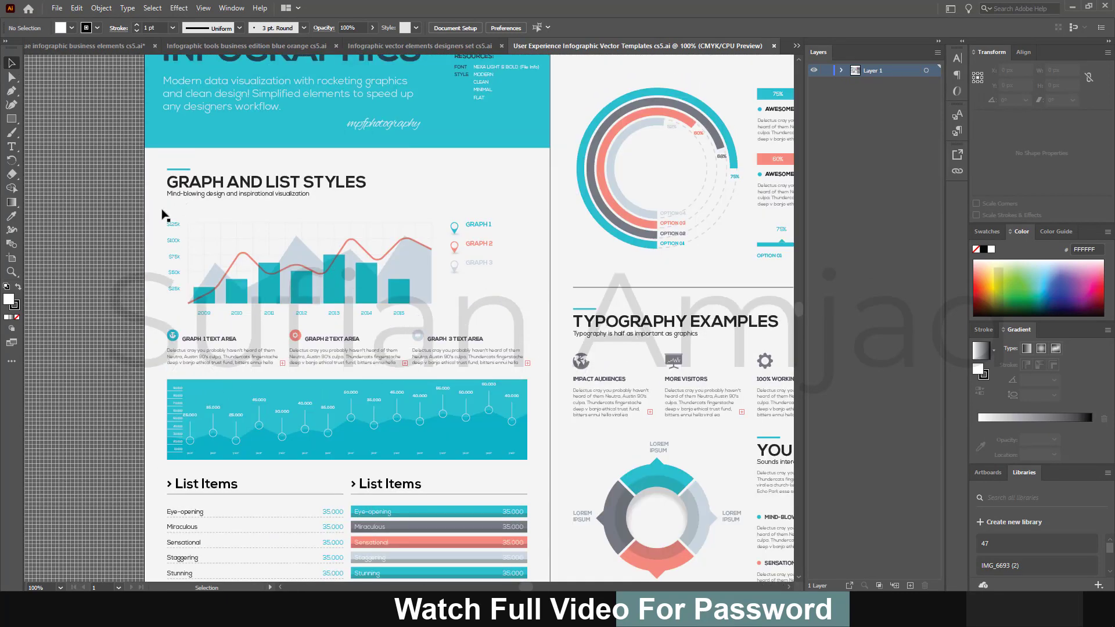
pyautogui.click(383, 289)
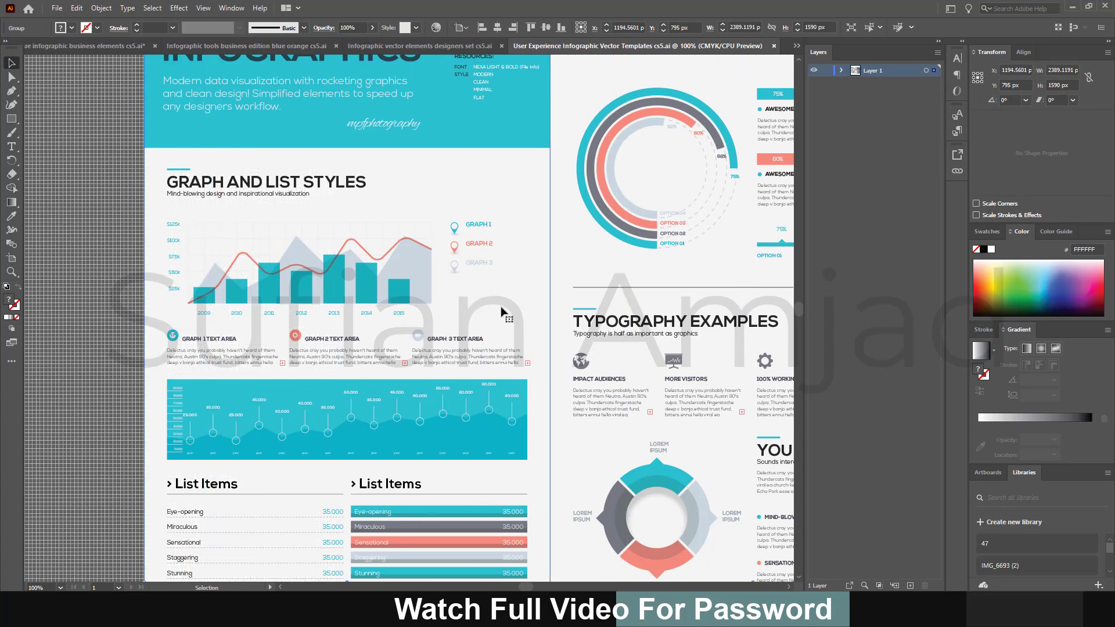
pyautogui.press('Delete')
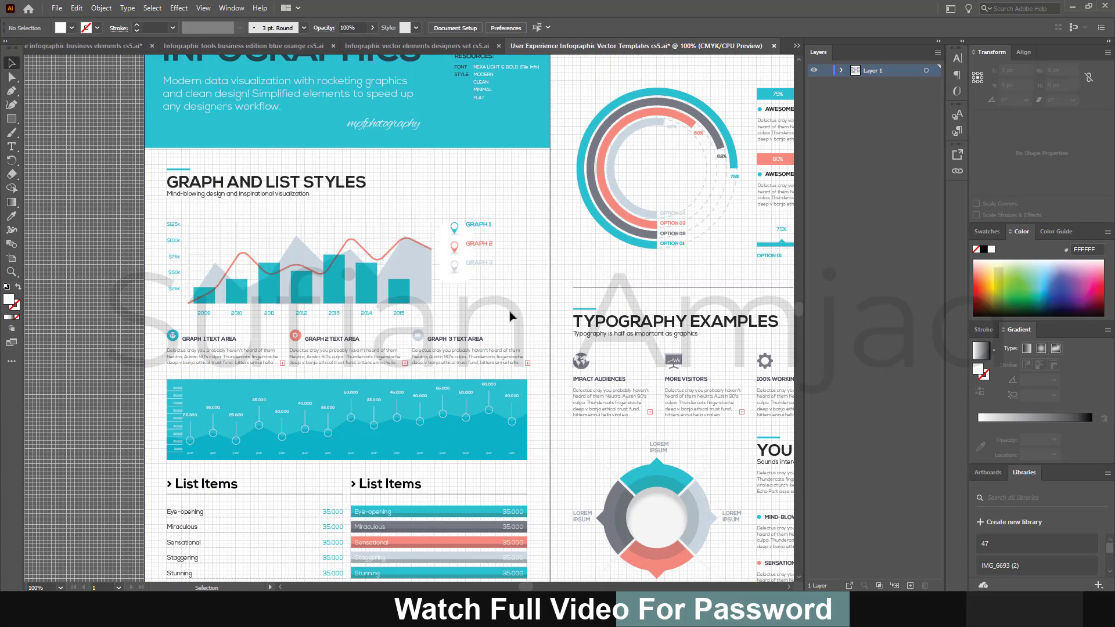
# - Cut the Graph and List Styles chart out of the template and start a new document
pyautogui.moveTo(529, 320); pyautogui.dragTo(154, 153)
pyautogui.moveTo(369, 294); pyautogui.dragTo(486, 301)
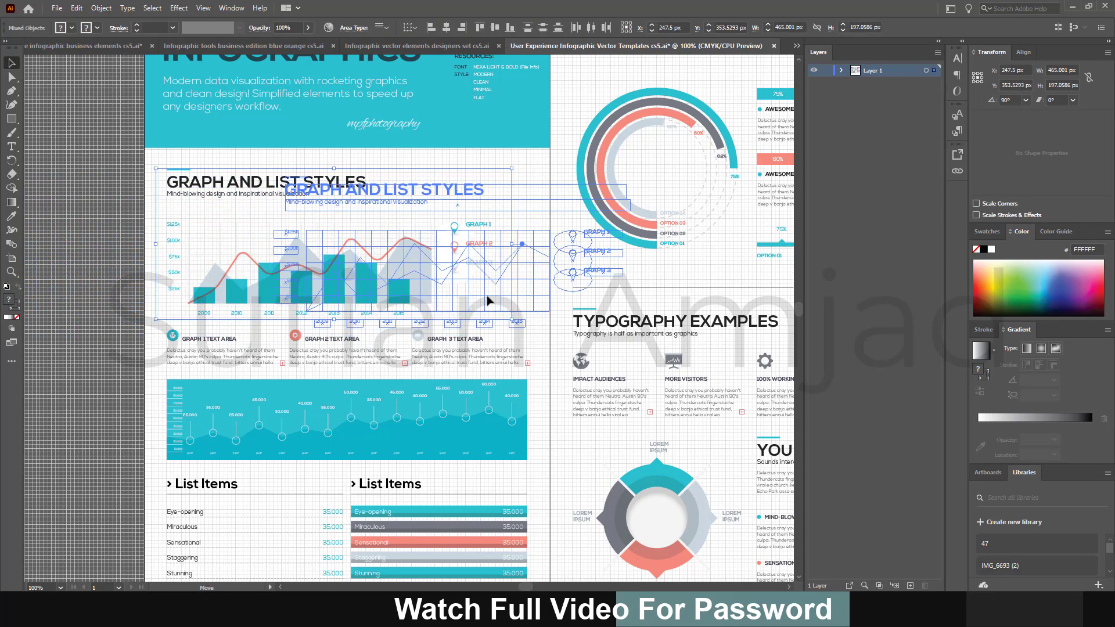
pyautogui.press('Delete')
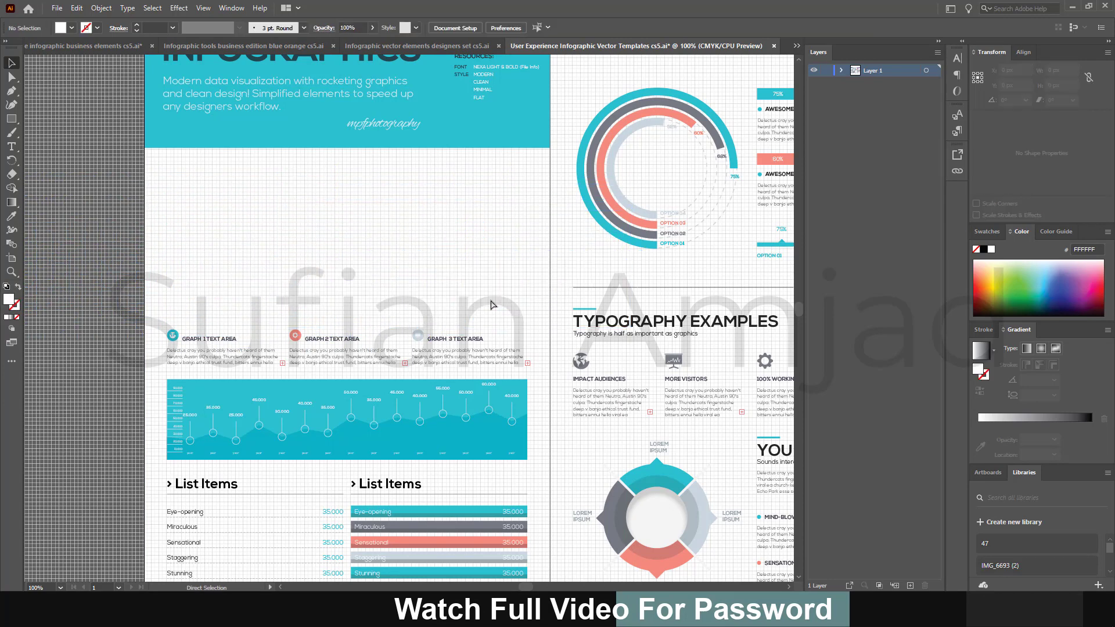
pyautogui.hotkey('ctrl', 'n')
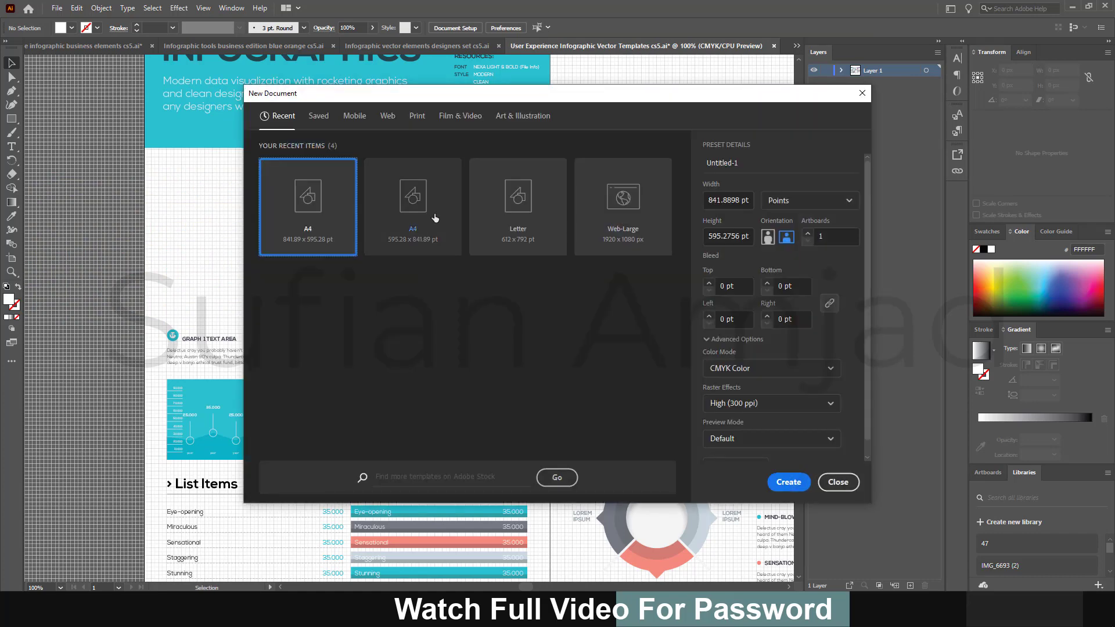
# - Create a landscape A4 document and paste the graph into it, enlarged and repositioned
pyautogui.click(768, 236)
pyautogui.click(789, 482)
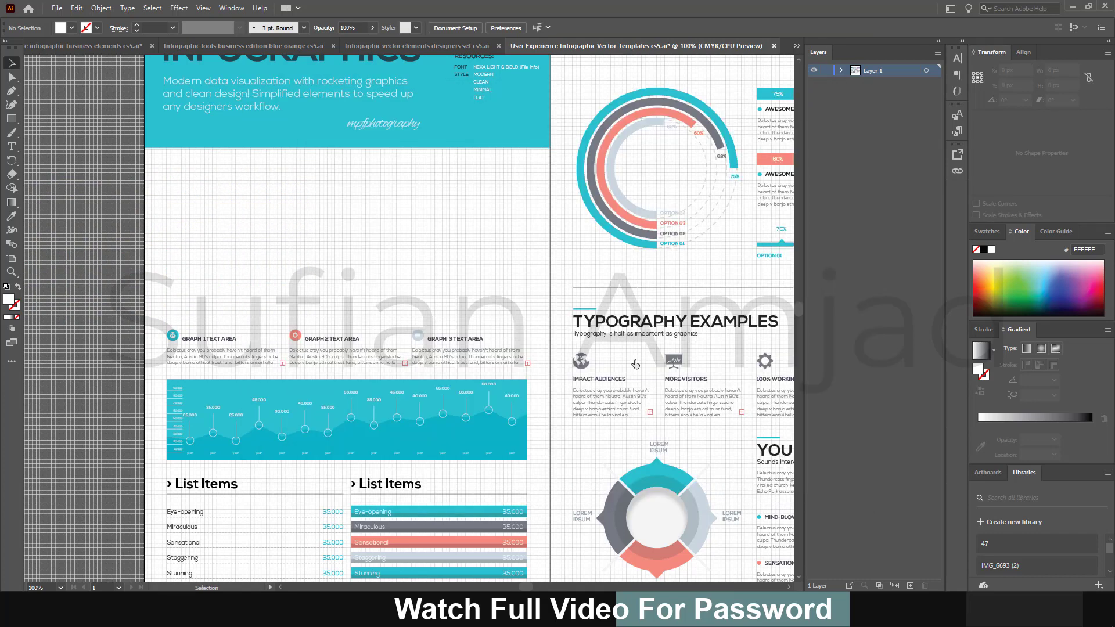
pyautogui.hotkey('ctrl', 'v')
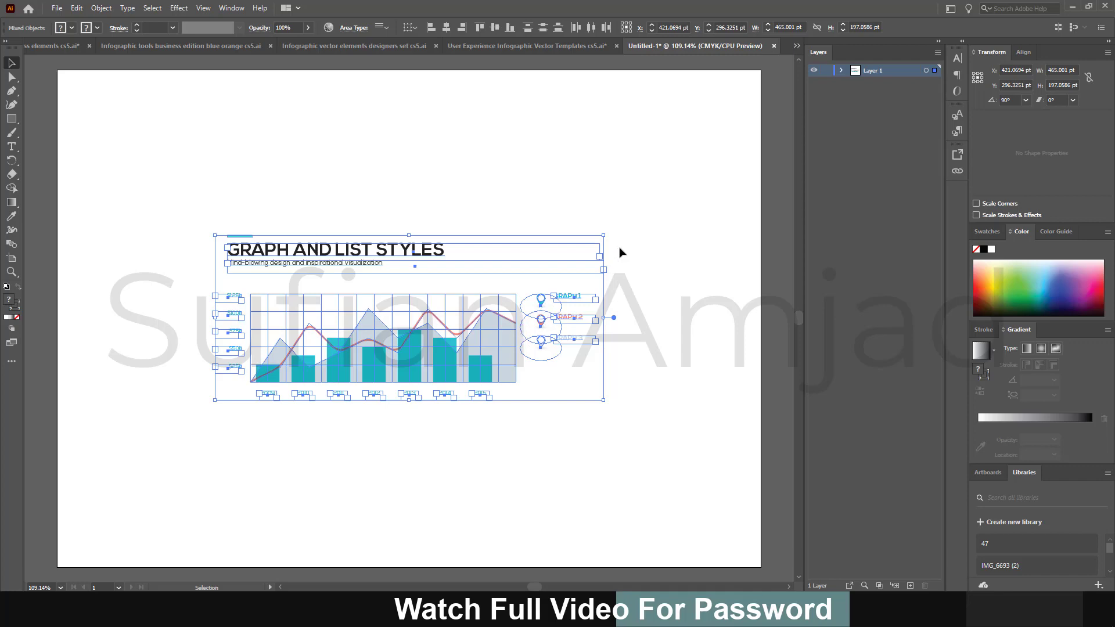
pyautogui.moveTo(606, 235); pyautogui.dragTo(753, 121)
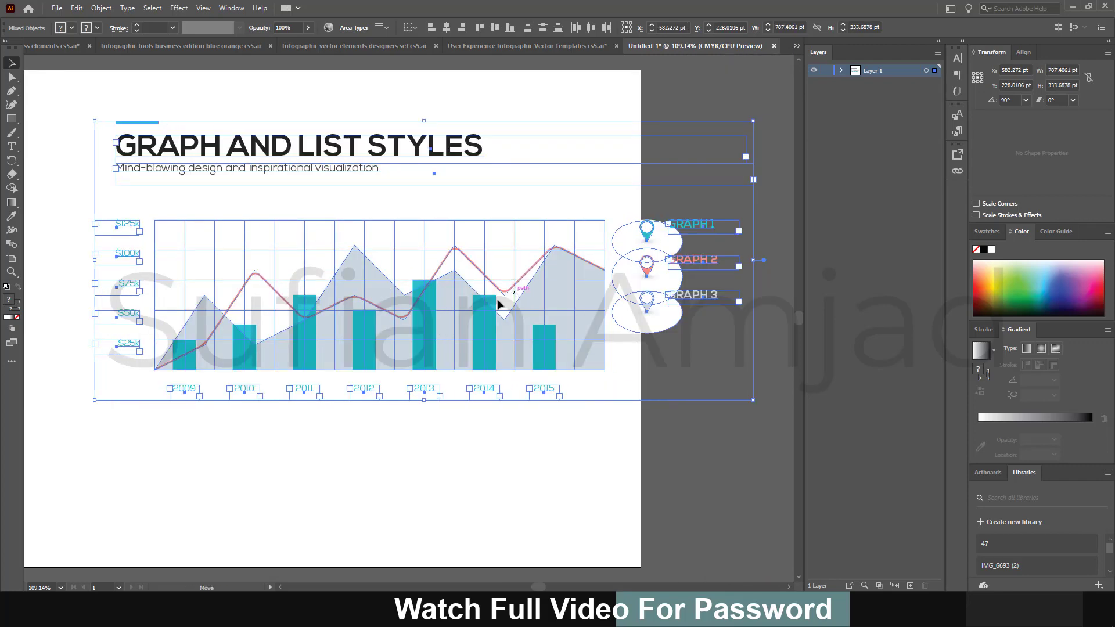
pyautogui.moveTo(508, 303)
pyautogui.mouseDown()
pyautogui.moveTo(329, 361)
pyautogui.moveTo(495, 383)
pyautogui.mouseUp()
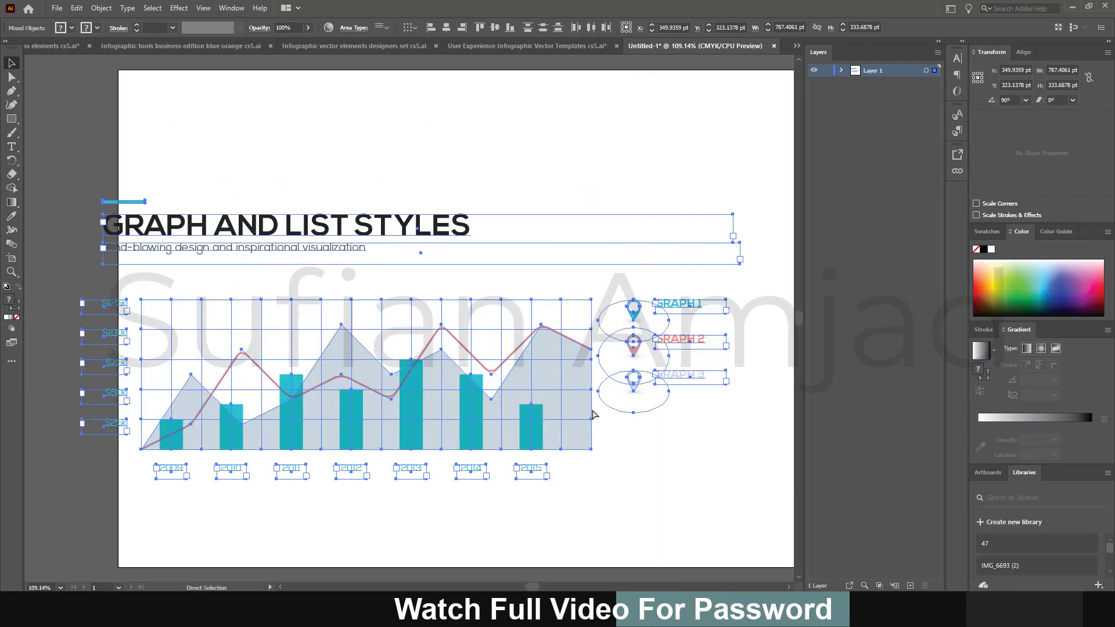
# - Centre all the pasted artwork on the page, then return to the UX template
pyautogui.click(660, 465)
pyautogui.moveTo(733, 508); pyautogui.dragTo(97, 132)
pyautogui.moveTo(291, 425); pyautogui.dragTo(329, 423)
pyautogui.hotkey('ctrl', 'shift', 'Tab')
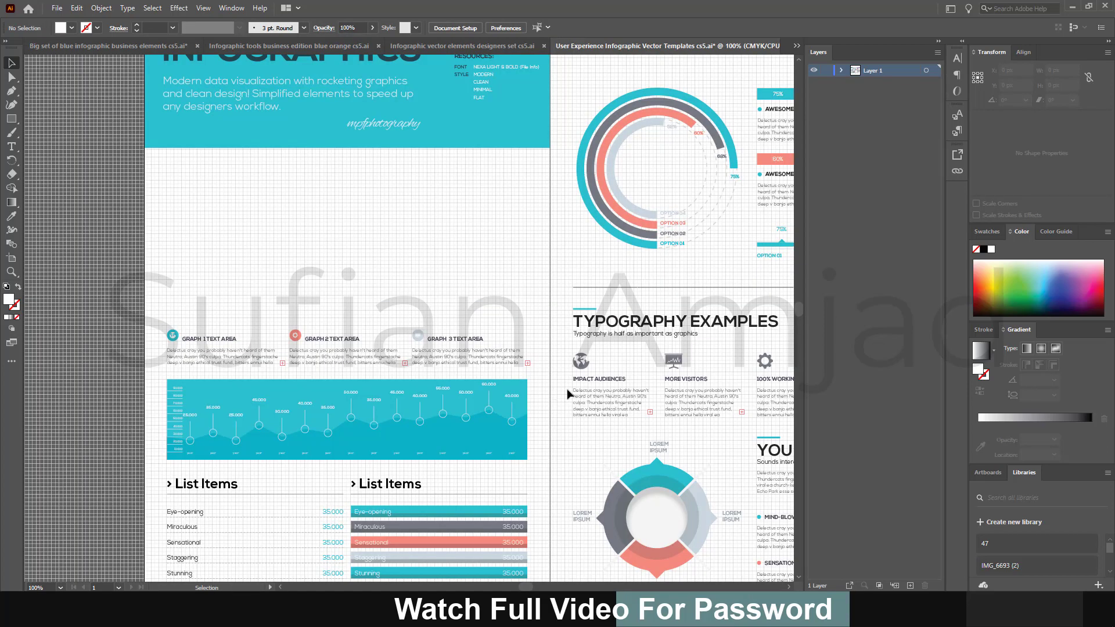
# - Zoom out on the UX template, paste and undo the graph, and select all artwork
pyautogui.hotkey('ctrl', '-')
pyautogui.hotkey('ctrl', '-')
pyautogui.hotkey('ctrl', 'v')
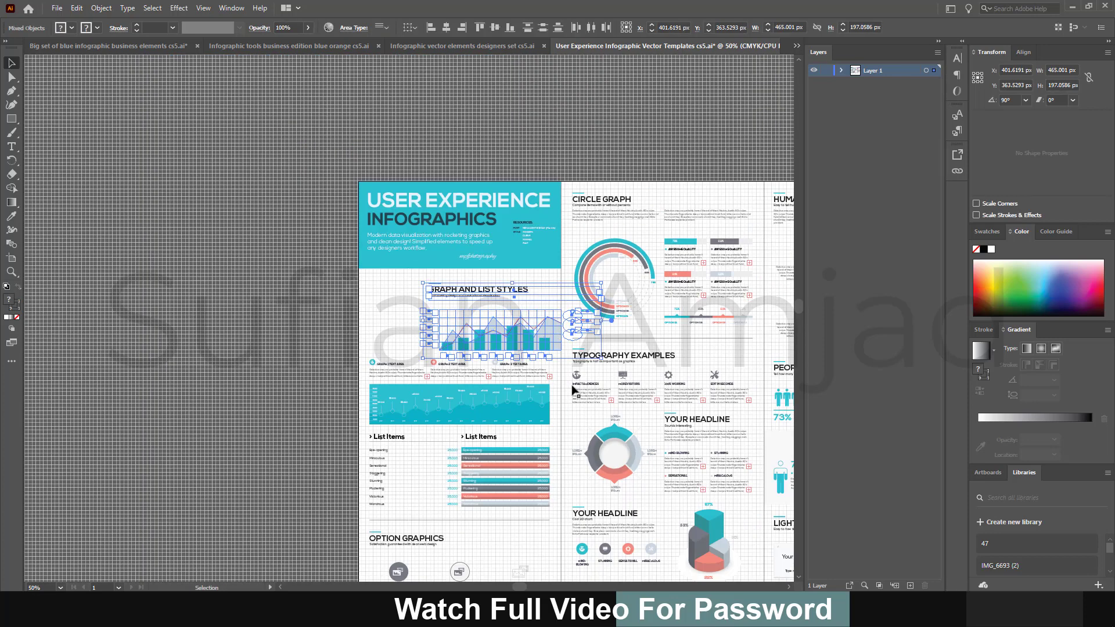
pyautogui.hotkey('ctrl', 'z')
pyautogui.hotkey('ctrl', 'a')
pyautogui.press('a')
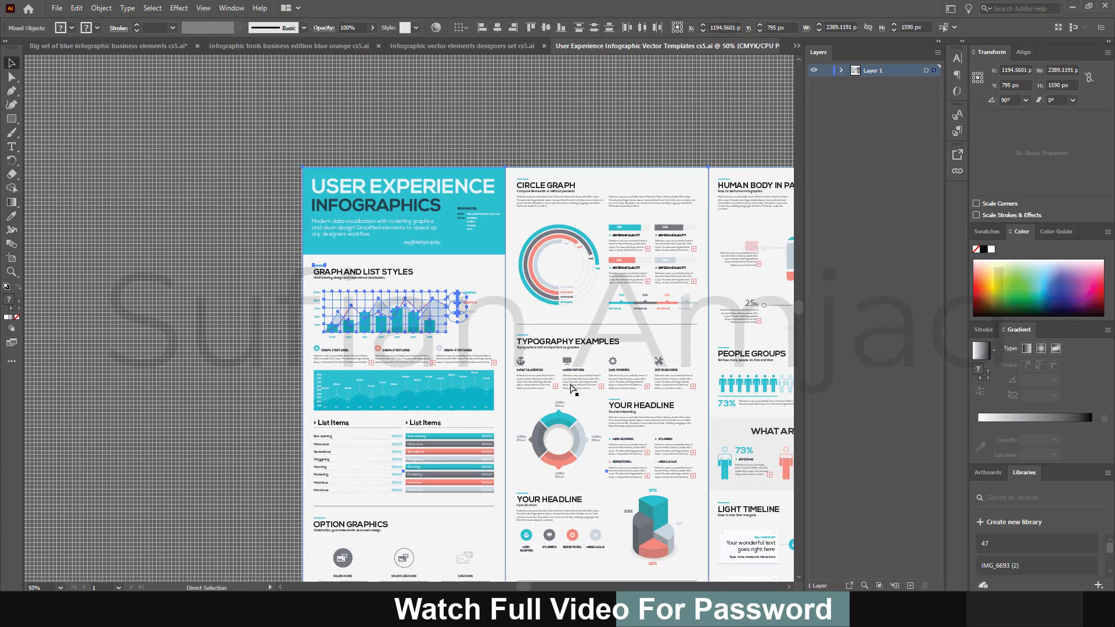
# - Inspect the template's lower sections, then minimize Illustrator and pick Vector Elements to Build Infographics cs5.ai
pyautogui.scroll(-3, 572, 389)
pyautogui.scroll(-2, 572, 389)
pyautogui.scroll(5, 680, 465)
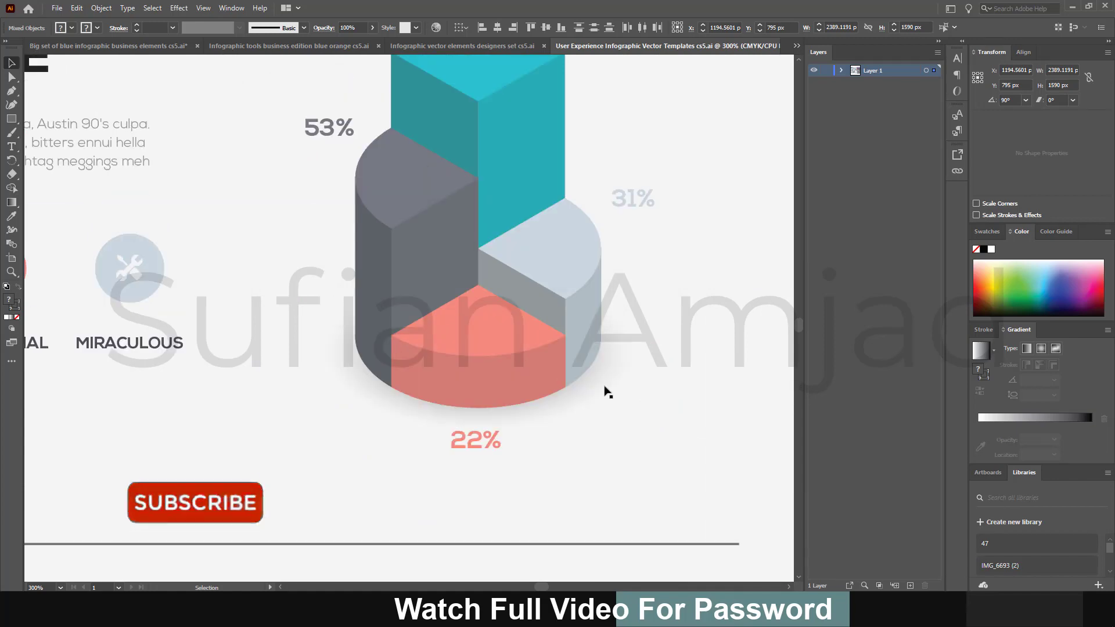
pyautogui.scroll(-4, 606, 392)
pyautogui.scroll(-1, 604, 395)
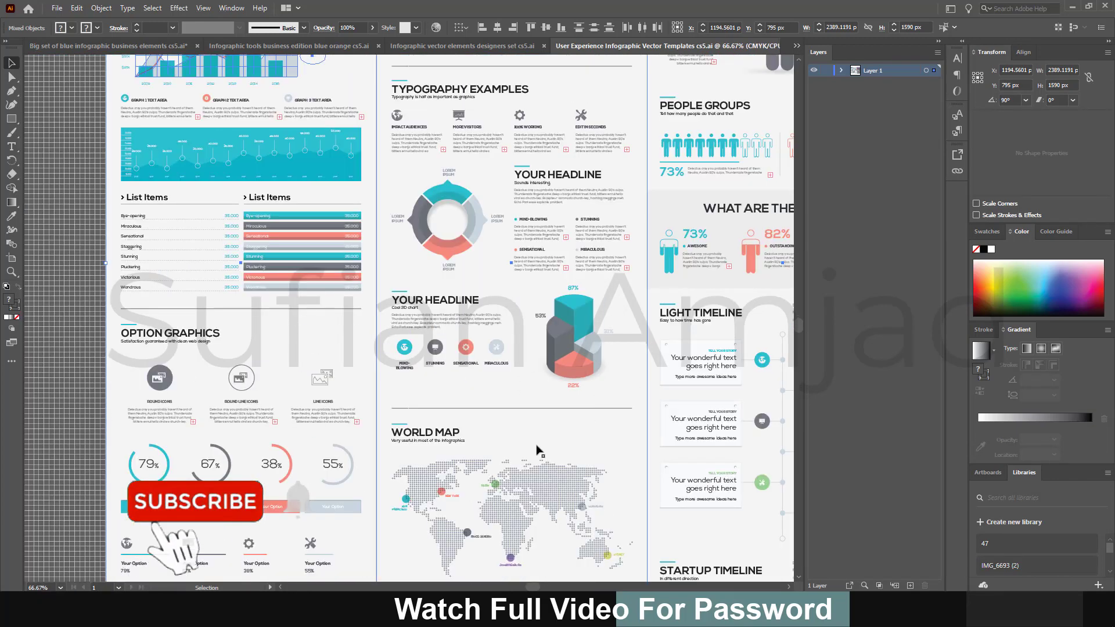
pyautogui.scroll(-2, 537, 453)
pyautogui.scroll(2, 532, 464)
pyautogui.scroll(1, 529, 477)
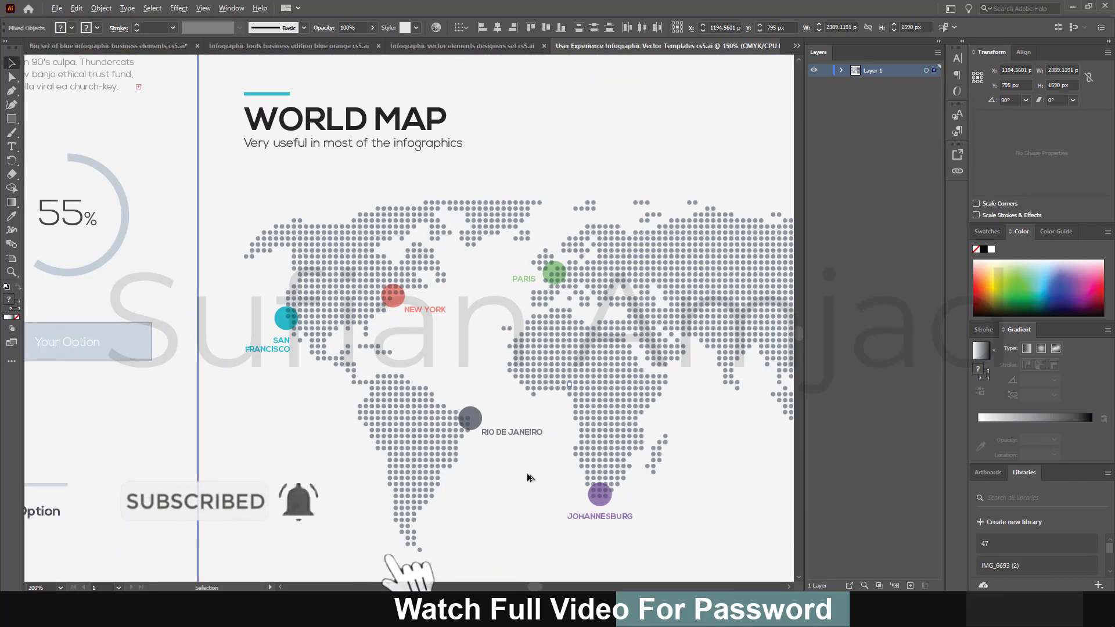
pyautogui.scroll(-5, 529, 478)
pyautogui.scroll(1, 530, 468)
pyautogui.hscroll(3, 530, 465)
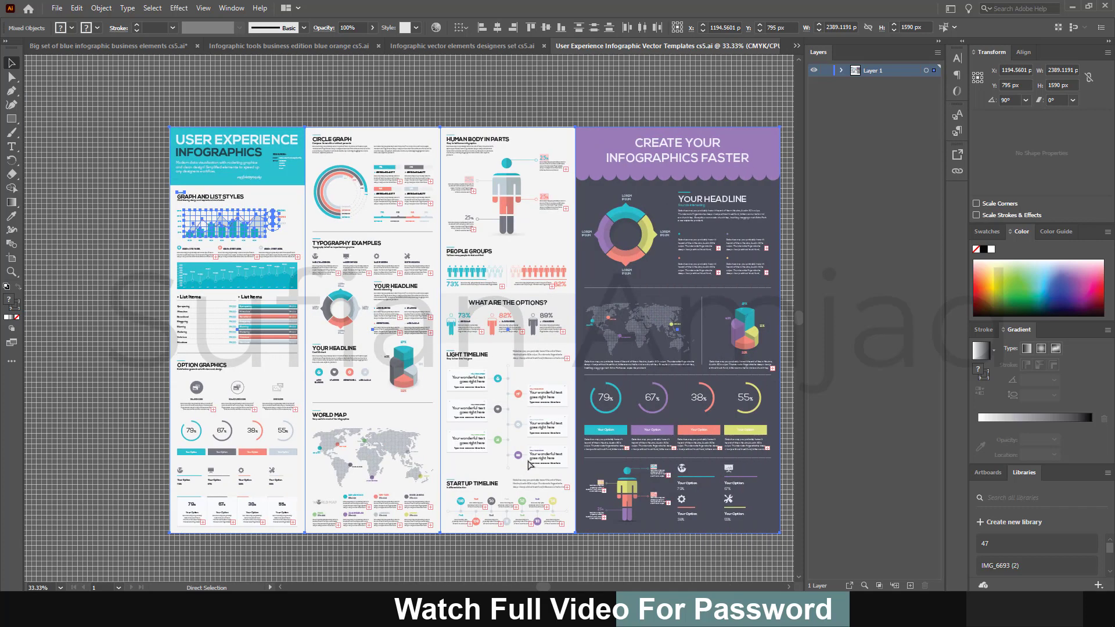
pyautogui.hscroll(2, 530, 463)
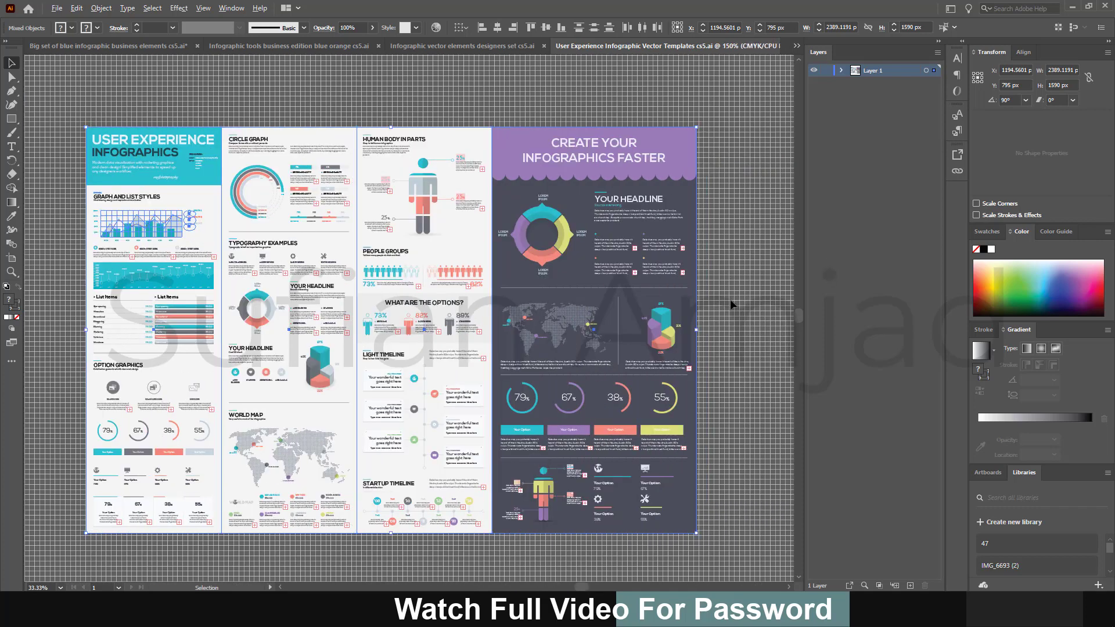
pyautogui.scroll(4, 731, 279)
pyautogui.scroll(-3, 389, 327)
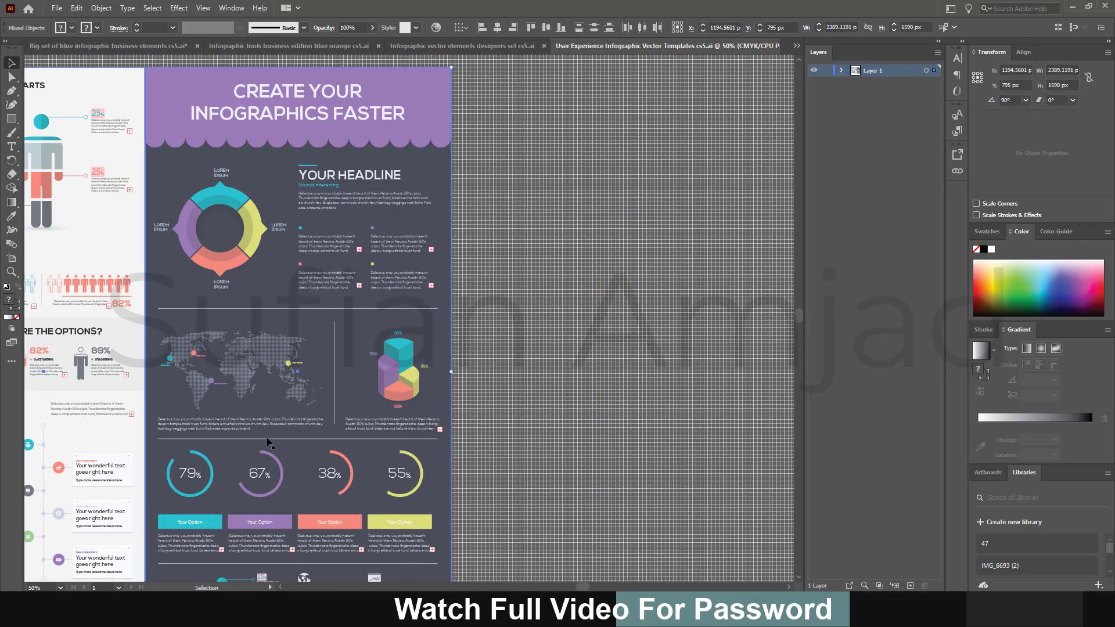
pyautogui.scroll(-1, 269, 444)
pyautogui.hscroll(-2, 199, 448)
pyautogui.scroll(-2, 221, 443)
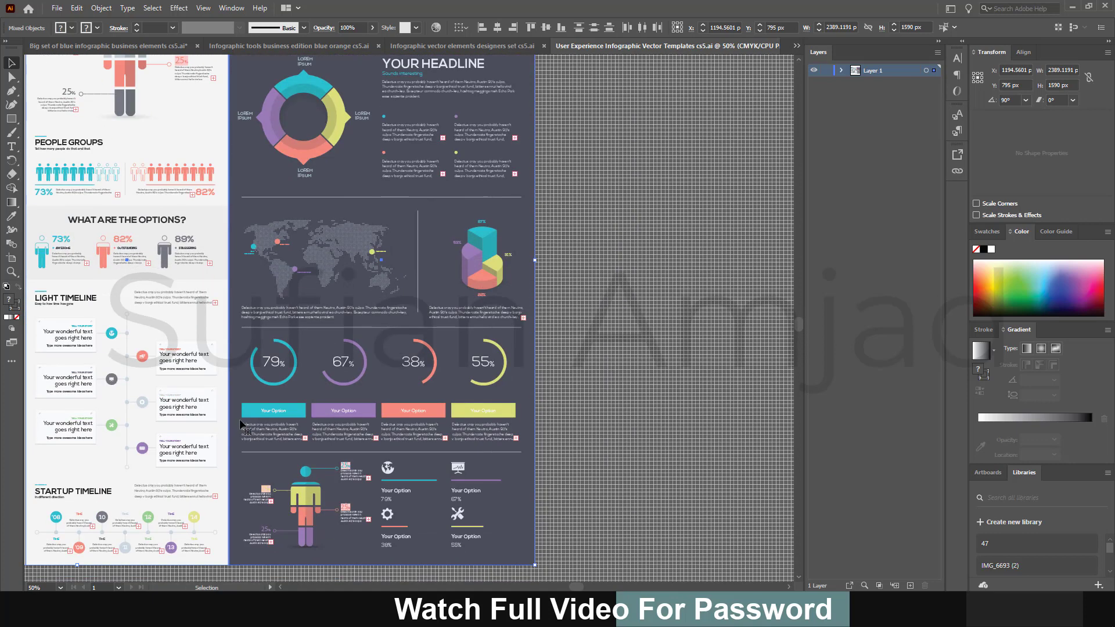
pyautogui.scroll(-1, 245, 428)
pyautogui.click(1073, 12)
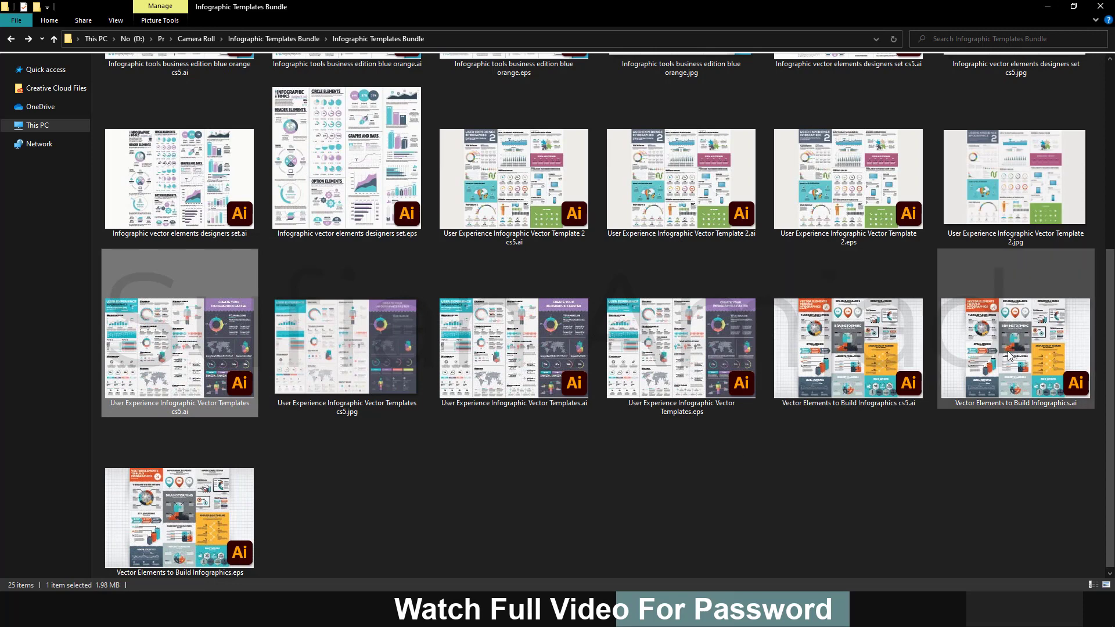
pyautogui.click(888, 355)
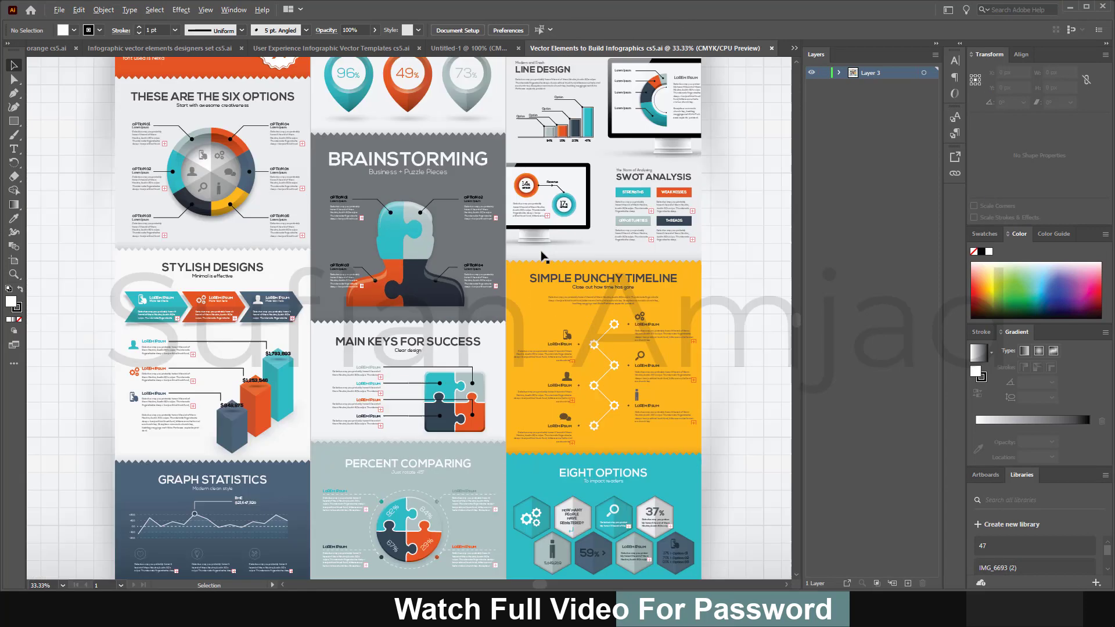
# - In the Vector Elements template, select the circular six-options group and a text object
pyautogui.hscroll(-5, 383, 311)
pyautogui.scroll(3, 398, 308)
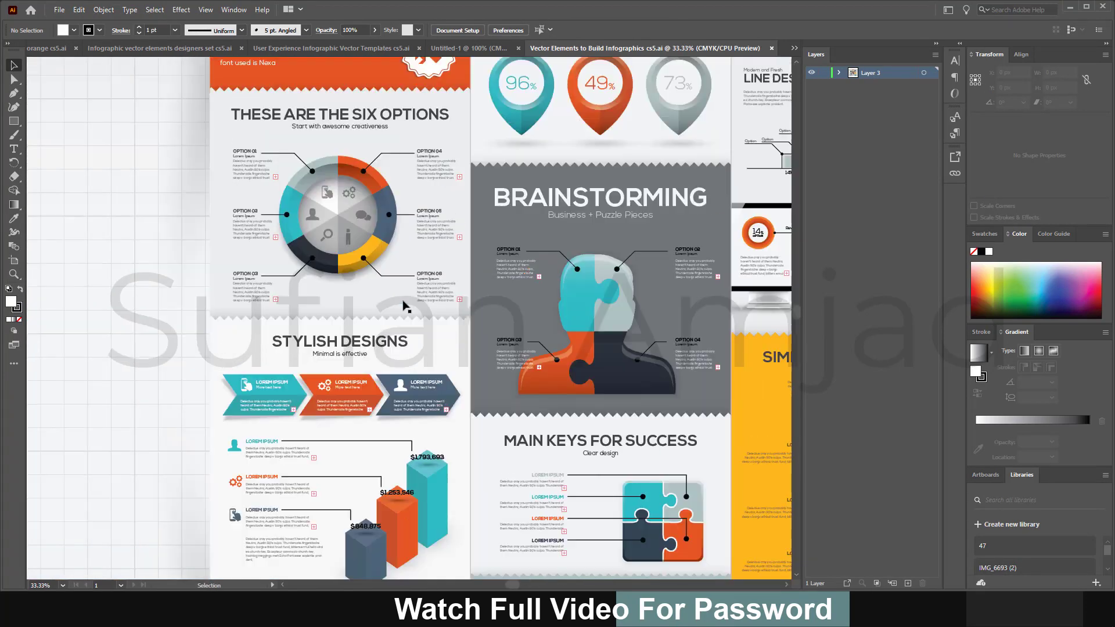
pyautogui.scroll(1, 400, 306)
pyautogui.scroll(2, 407, 325)
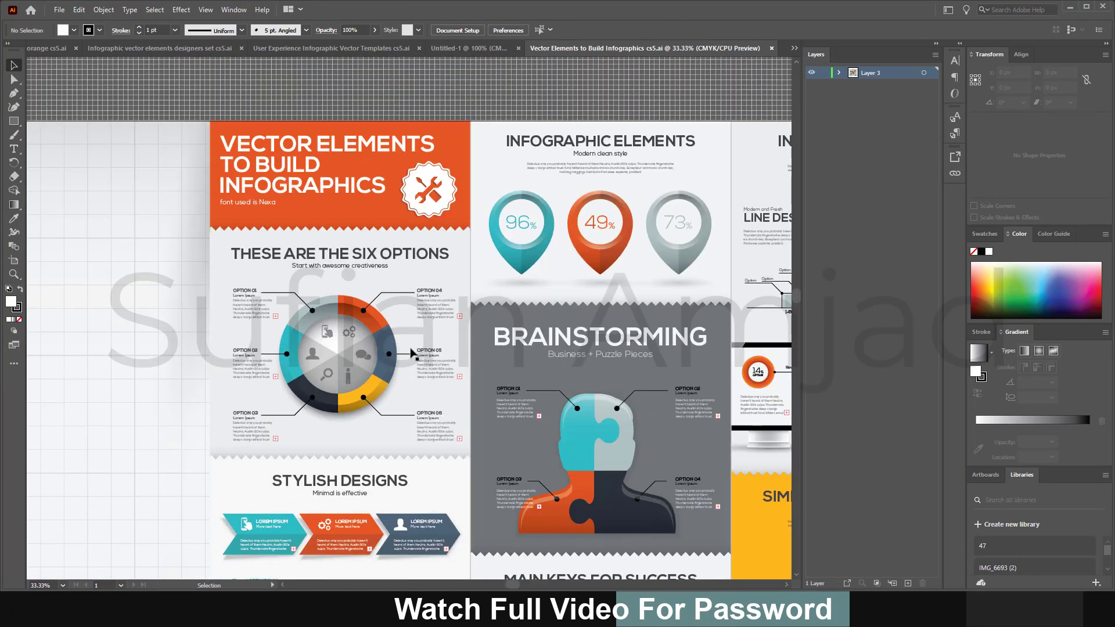
pyautogui.click(340, 340)
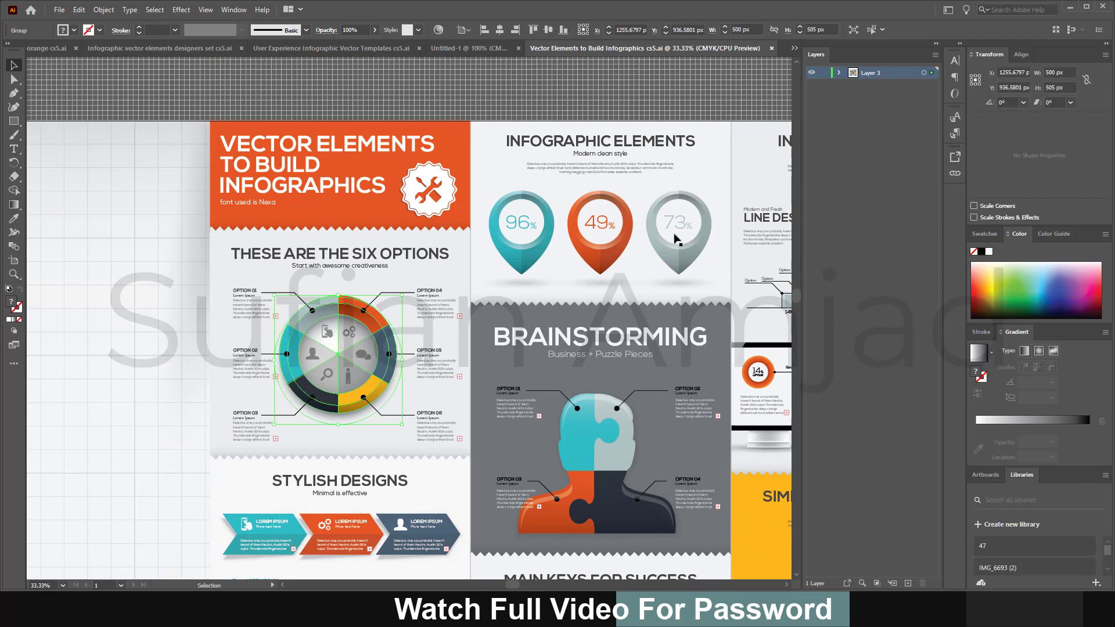
pyautogui.click(675, 237)
# - Pan across the Vector Elements artboard to inspect its timeline and option panels
pyautogui.scroll(-5, 522, 273)
pyautogui.scroll(-2, 441, 308)
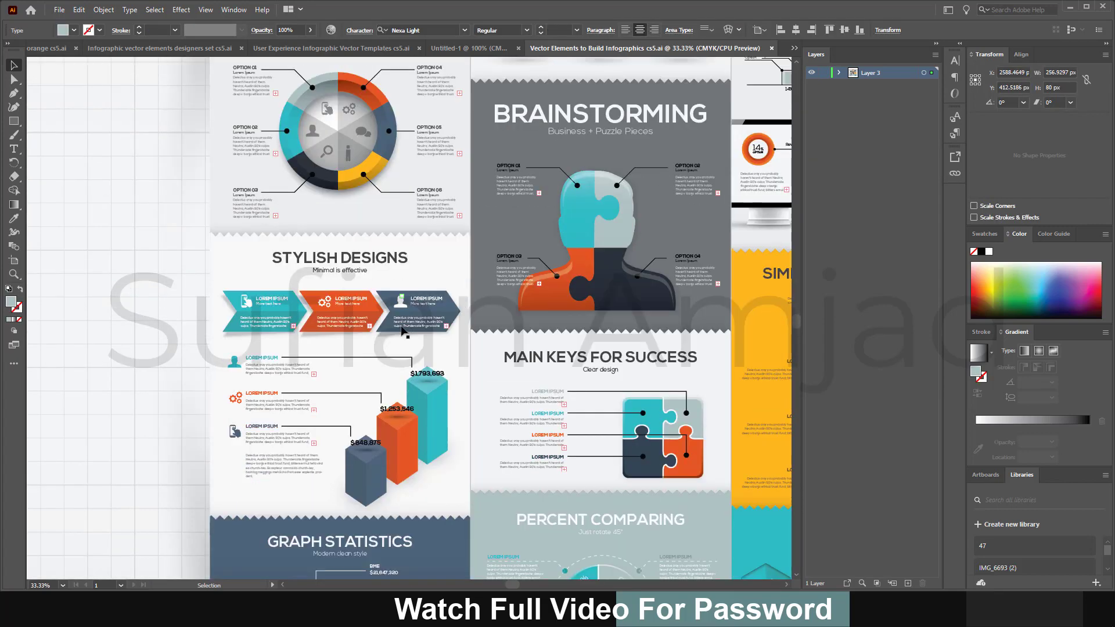
pyautogui.scroll(-1, 405, 340)
pyautogui.hscroll(2, 404, 334)
pyautogui.scroll(-1, 371, 357)
pyautogui.hscroll(3, 390, 356)
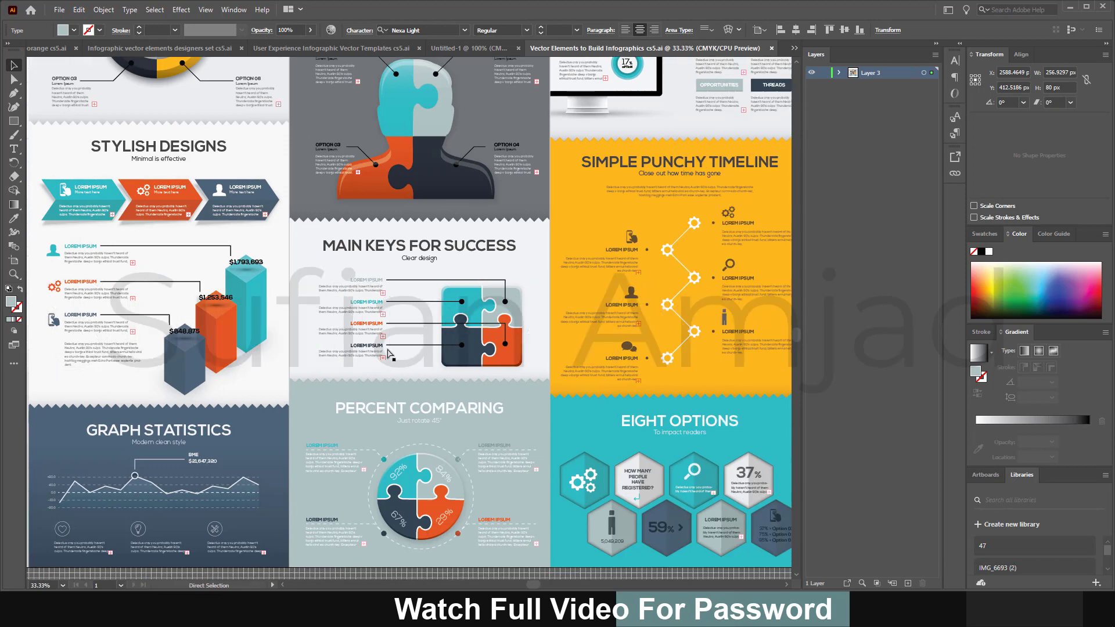
pyautogui.hscroll(2, 401, 349)
pyautogui.hscroll(2, 412, 331)
pyautogui.scroll(-3, 419, 324)
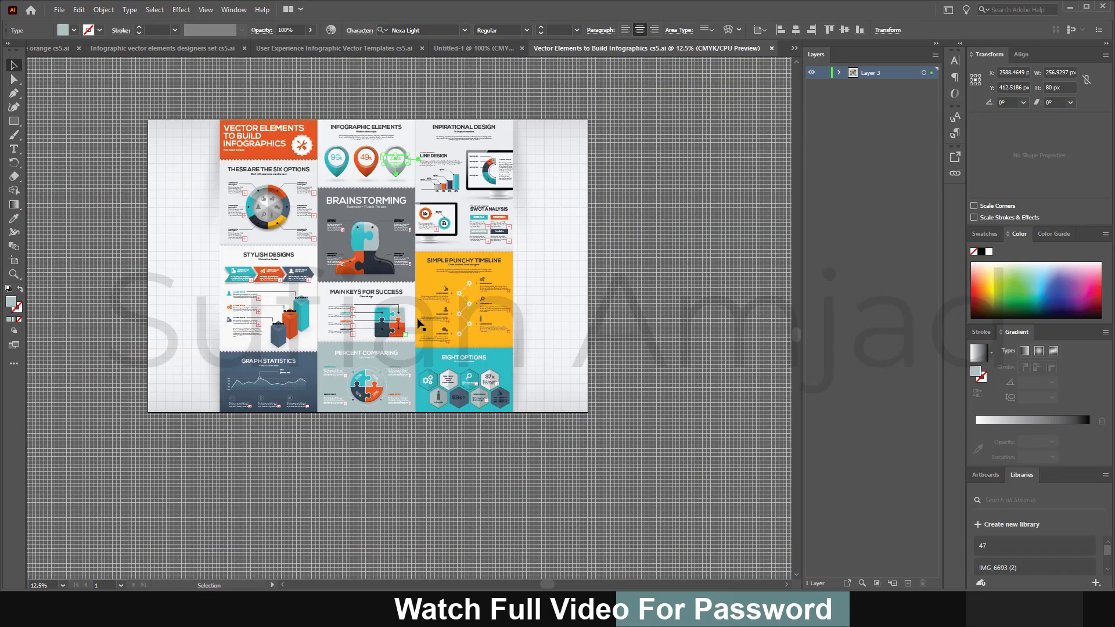
pyautogui.scroll(1, 215, 282)
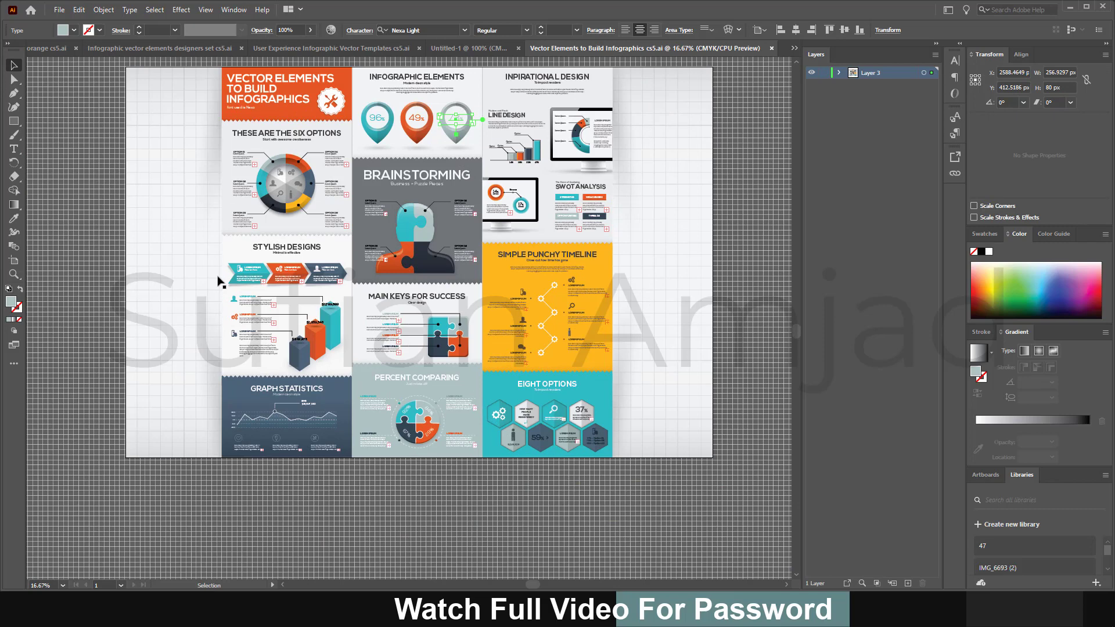
pyautogui.scroll(2, 231, 273)
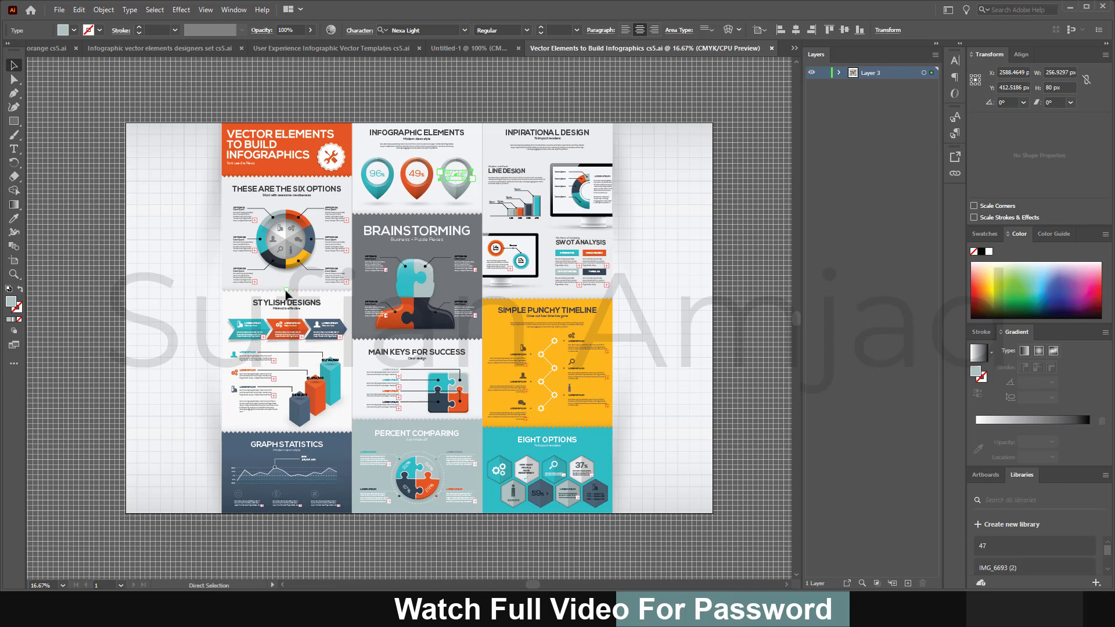
pyautogui.scroll(1, 308, 305)
pyautogui.hscroll(-2, 376, 317)
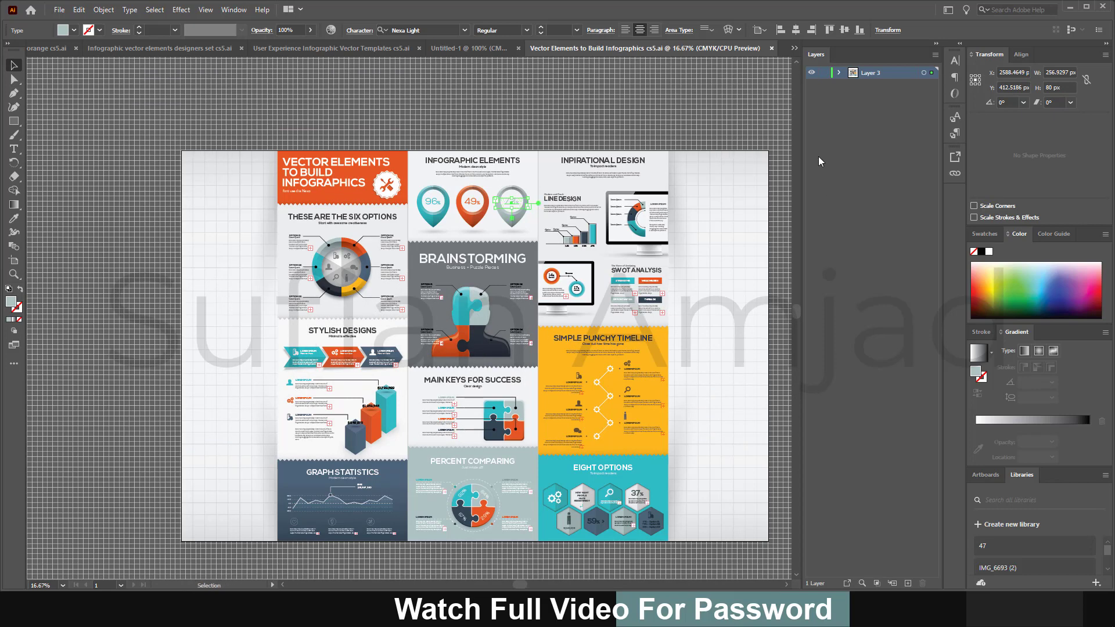
# - Expand and collapse Layer 3, then minimize Illustrator and bring up the browser's download page
pyautogui.click(838, 73)
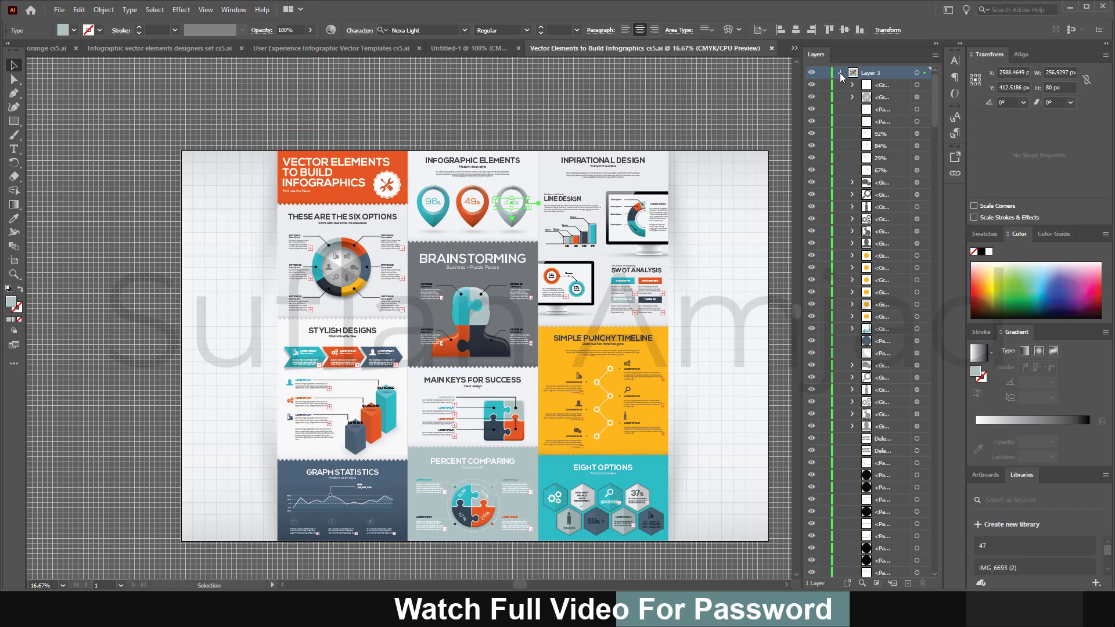
pyautogui.click(838, 73)
pyautogui.click(1071, 9)
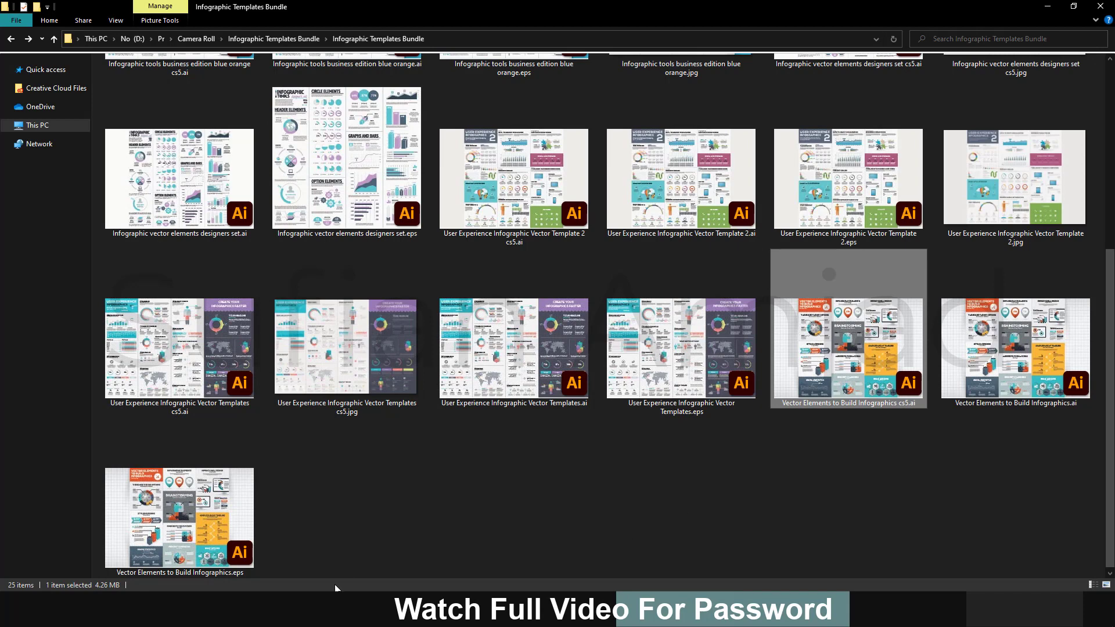
pyautogui.click(409, 561)
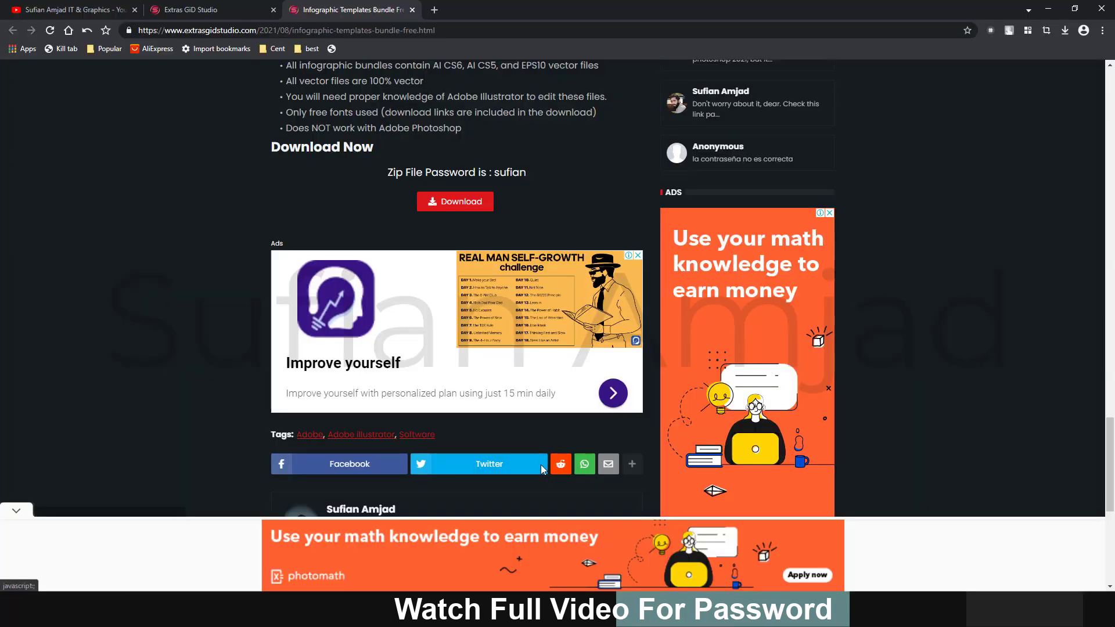
# - Switch Chrome to the creator's YouTube channel tab showing its Videos page
pyautogui.click(103, 18)
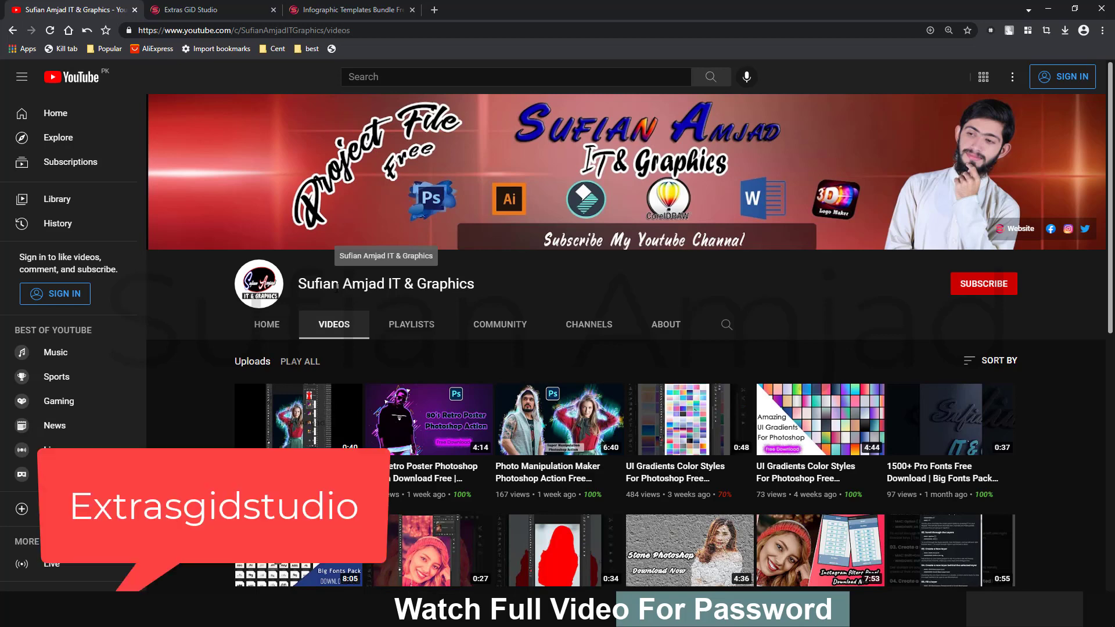
# - Bring up the Infographic Templates Bundle Free Download tab and browse its previews down to Details
pyautogui.click(187, 10)
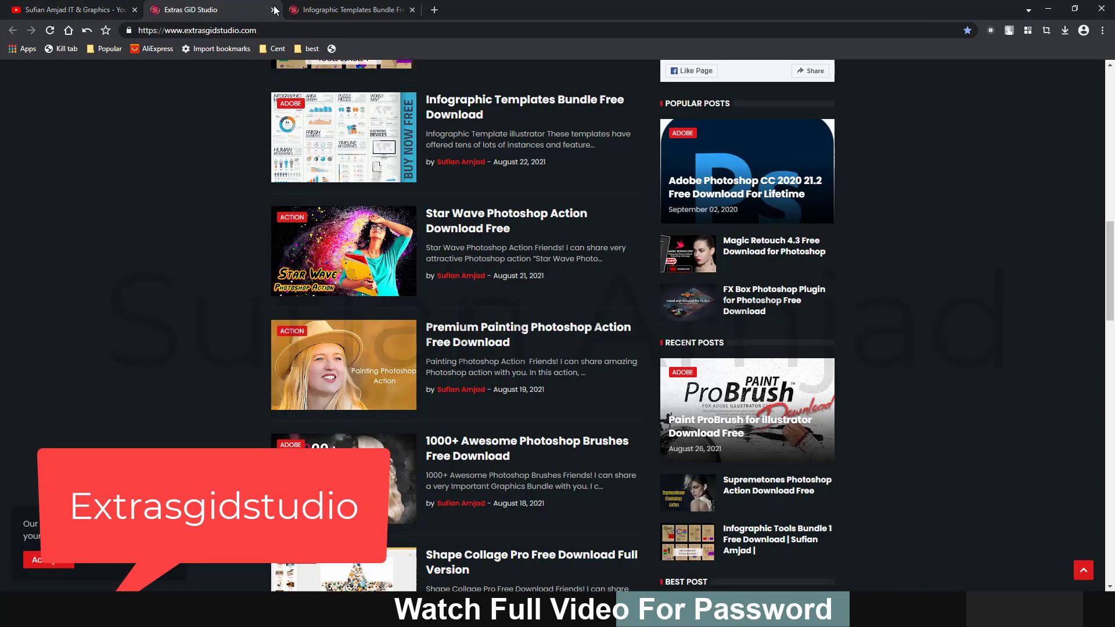
pyautogui.click(358, 11)
pyautogui.scroll(1, 494, 192)
pyautogui.scroll(4, 523, 226)
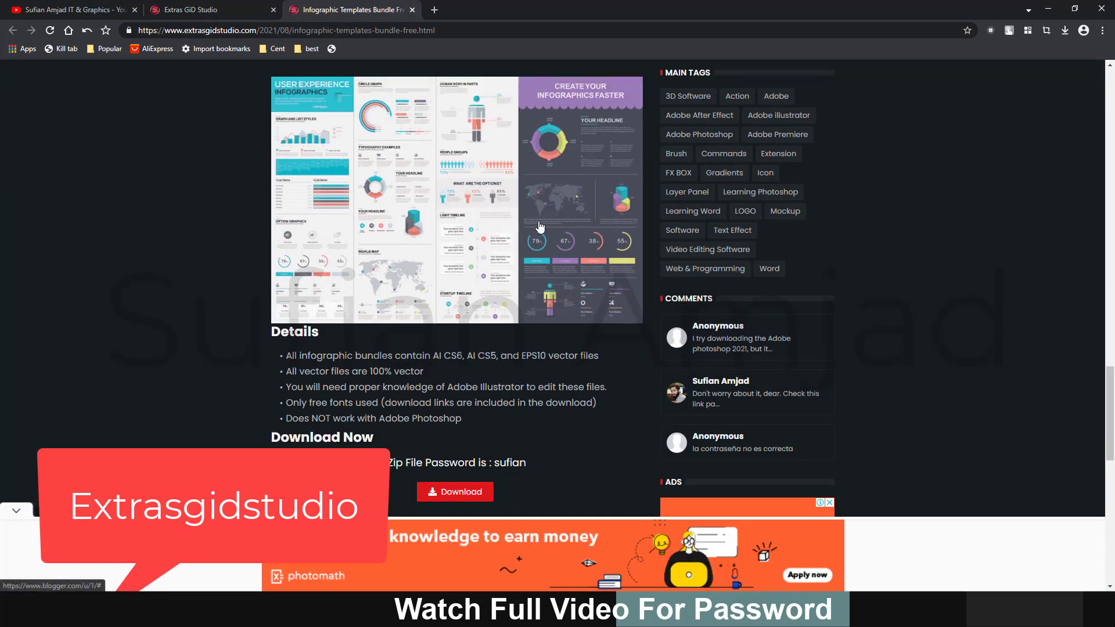
pyautogui.scroll(5, 546, 227)
pyautogui.scroll(3, 556, 223)
pyautogui.scroll(3, 557, 223)
pyautogui.scroll(-4, 557, 220)
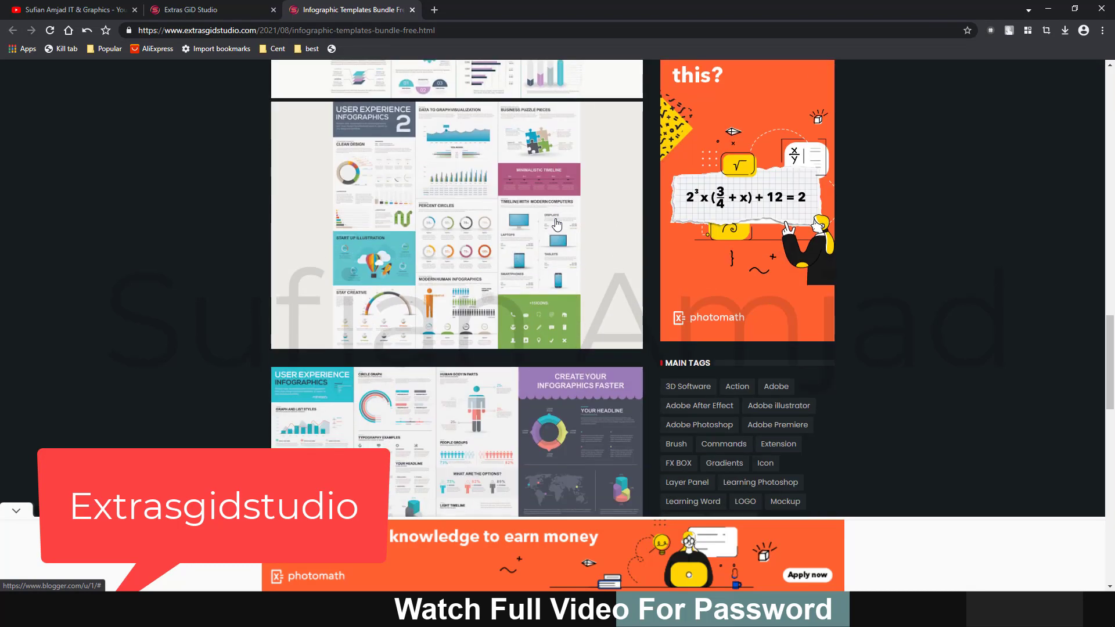
pyautogui.scroll(4, 556, 221)
pyautogui.scroll(1, 557, 219)
pyautogui.scroll(-4, 556, 219)
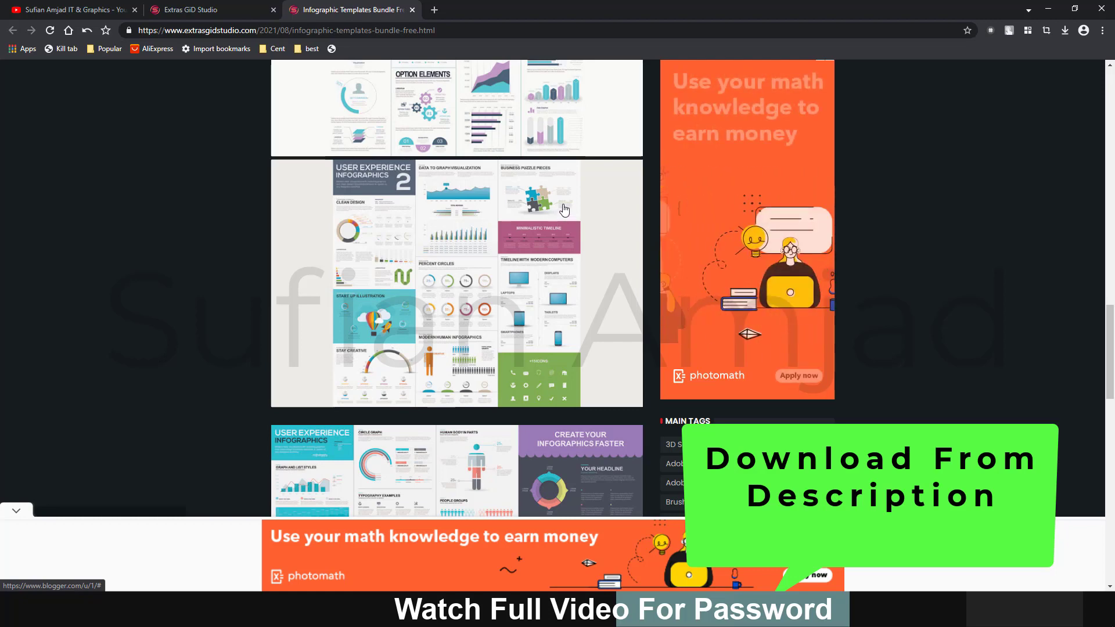
pyautogui.scroll(-1, 556, 220)
pyautogui.scroll(-1, 559, 215)
pyautogui.scroll(-2, 561, 211)
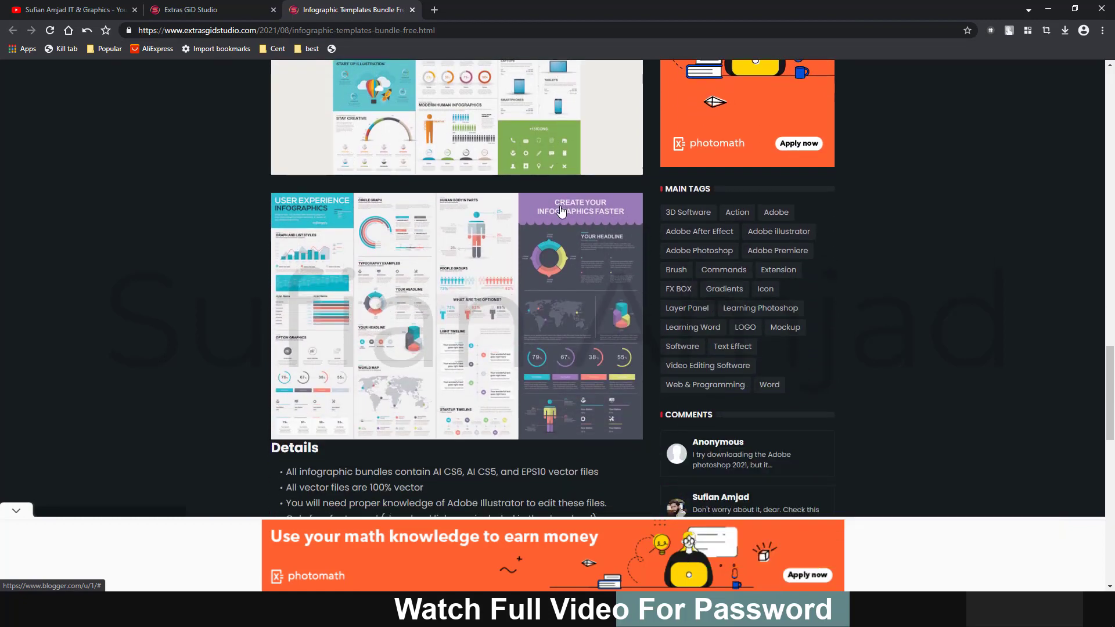
pyautogui.scroll(1, 561, 210)
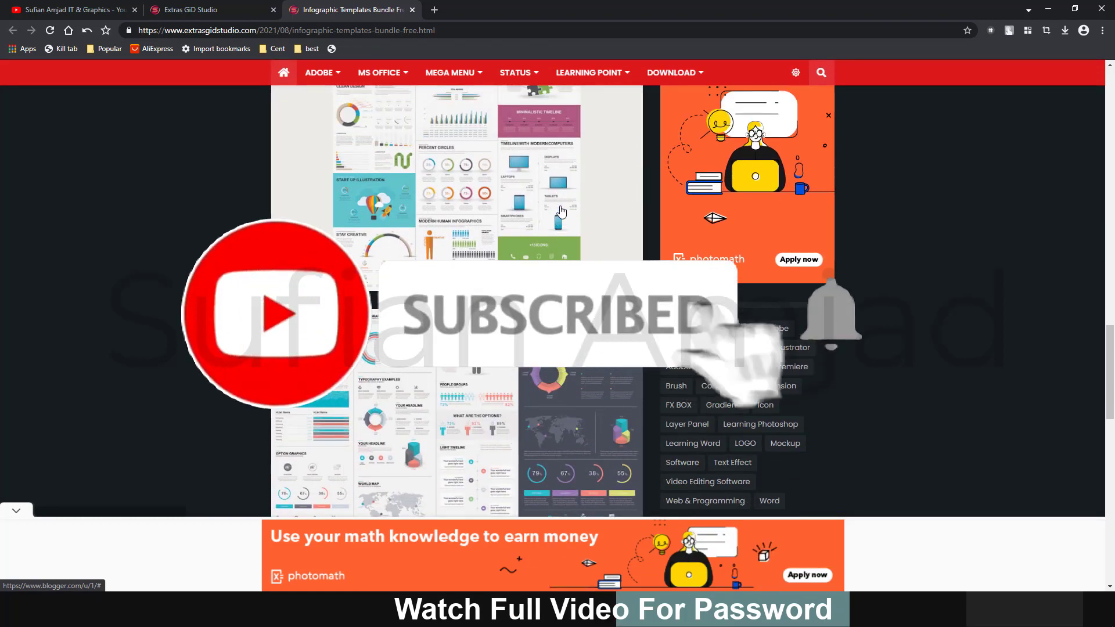
pyautogui.scroll(-2, 562, 215)
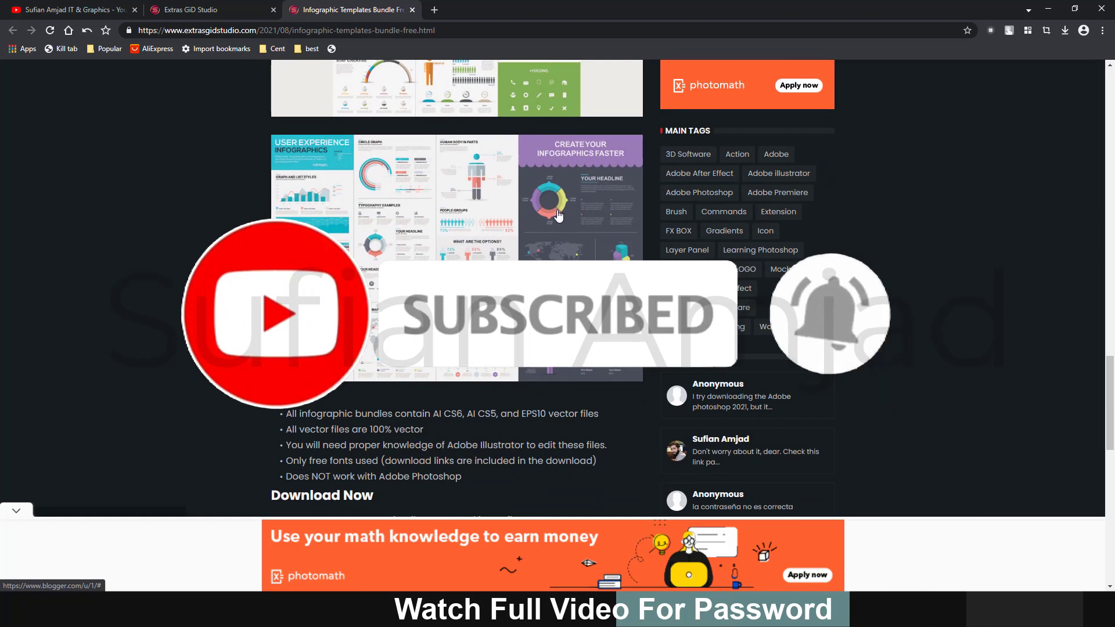